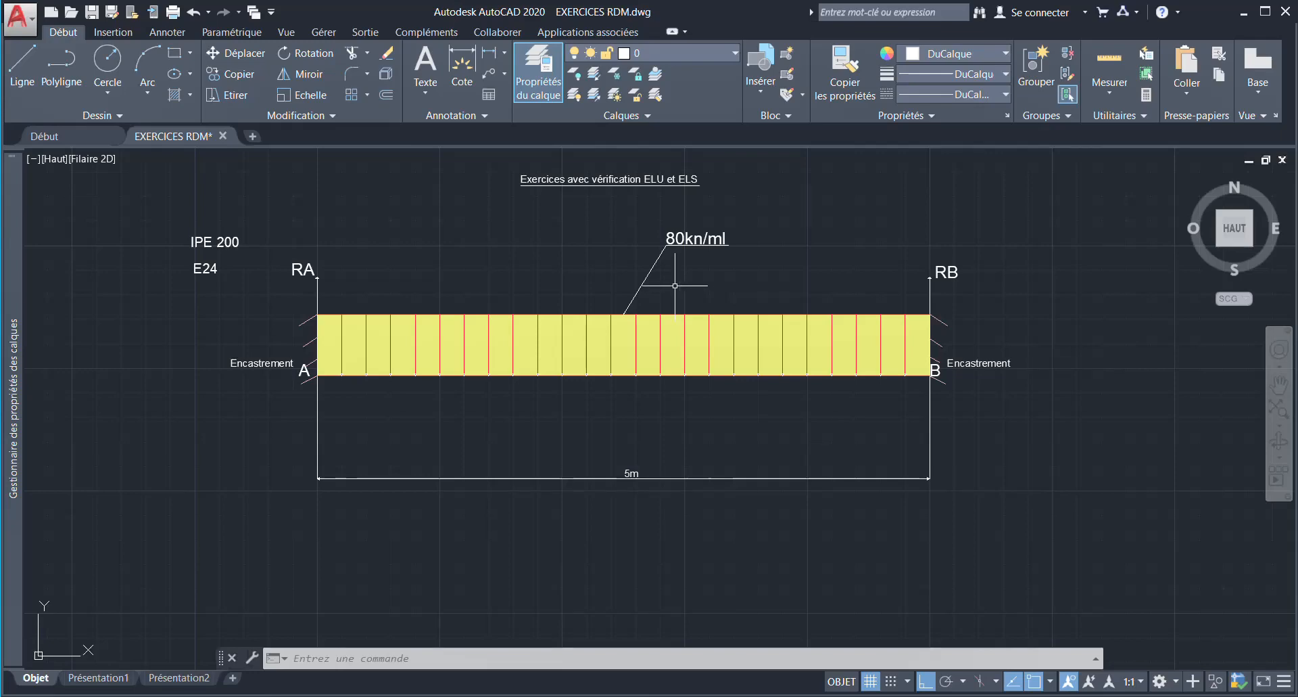
scroll(675, 286, "down", 2)
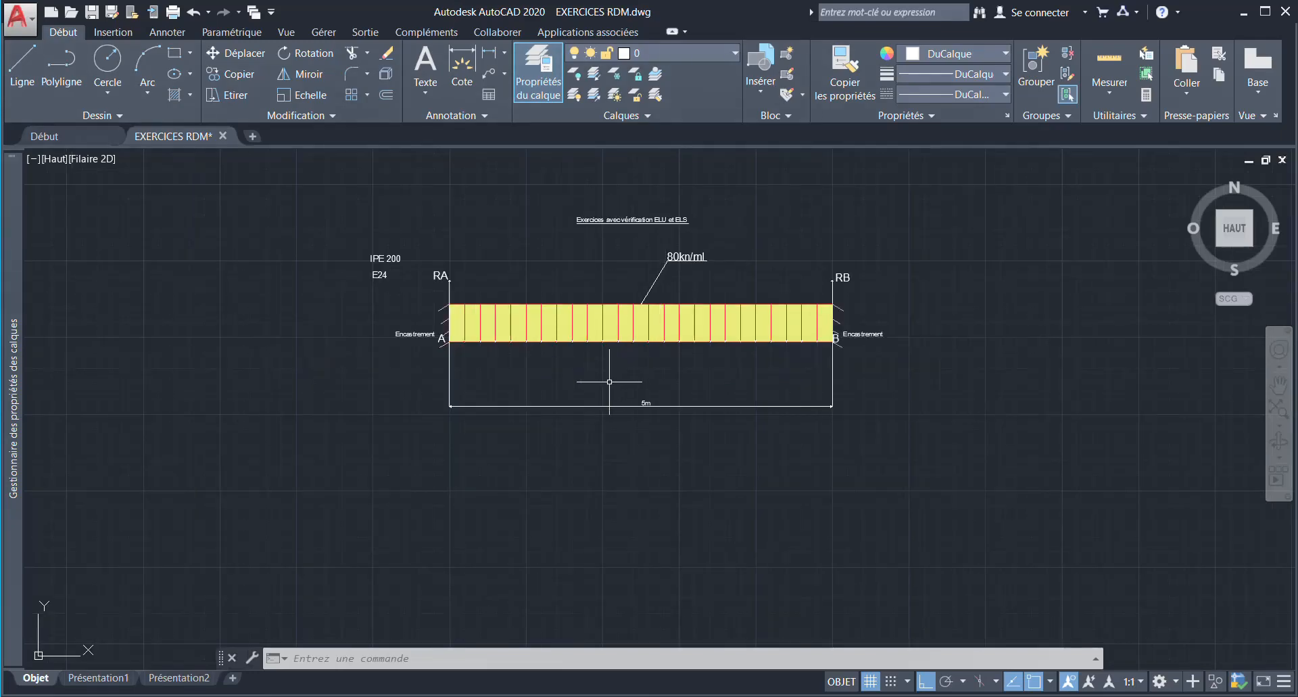
scroll(609, 382, "up", 2)
middle_click_drag(609, 382, 578, 423)
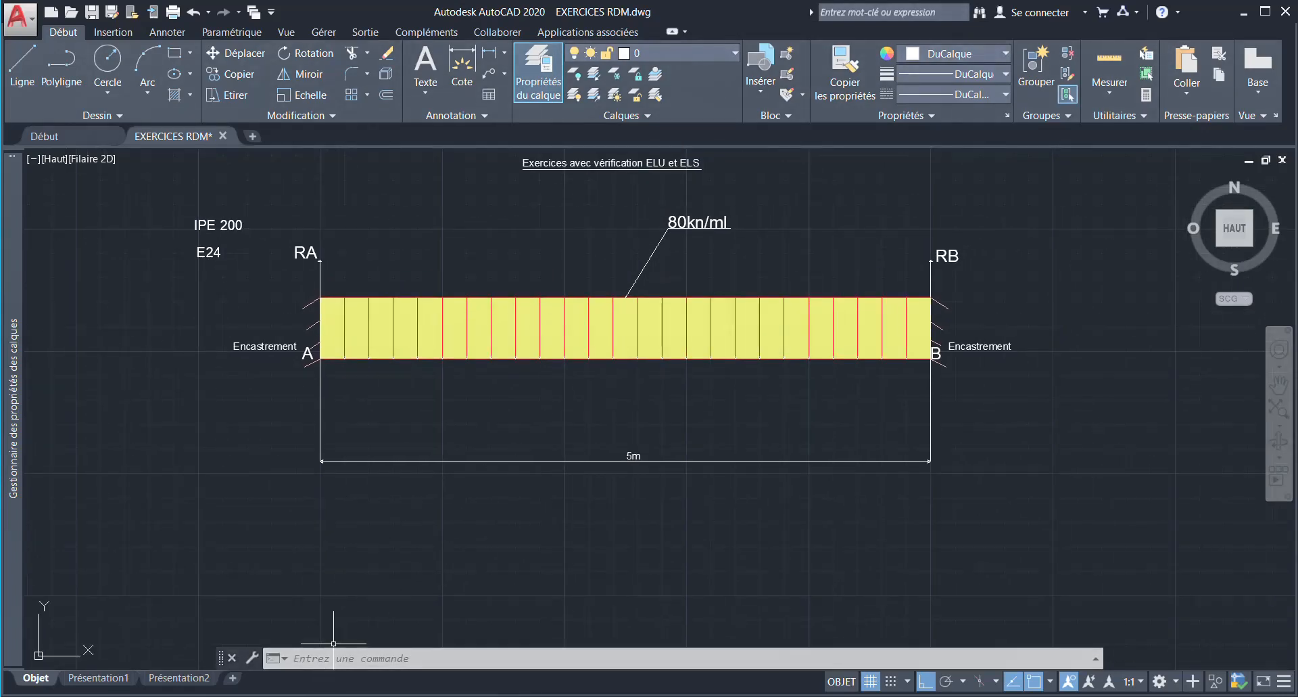
- Switch to Robot Structural Analysis, create a new building project and dismiss the tip message
left_click(359, 696)
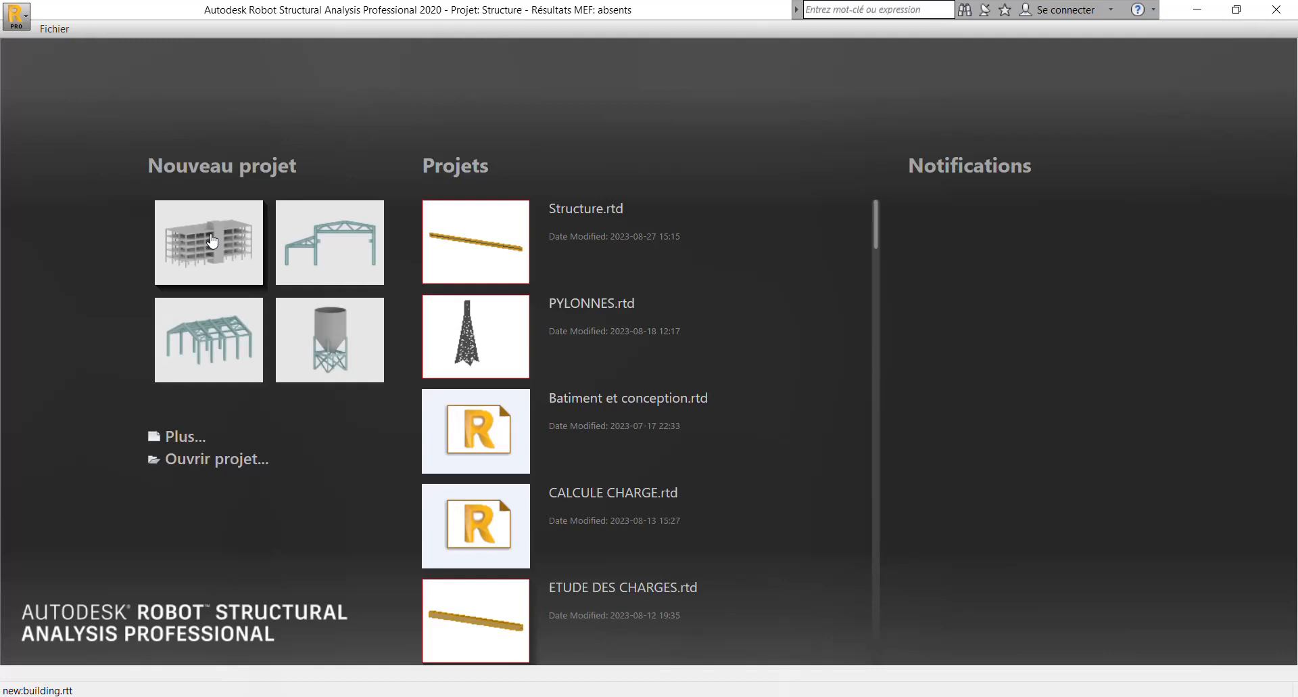
left_click(212, 240)
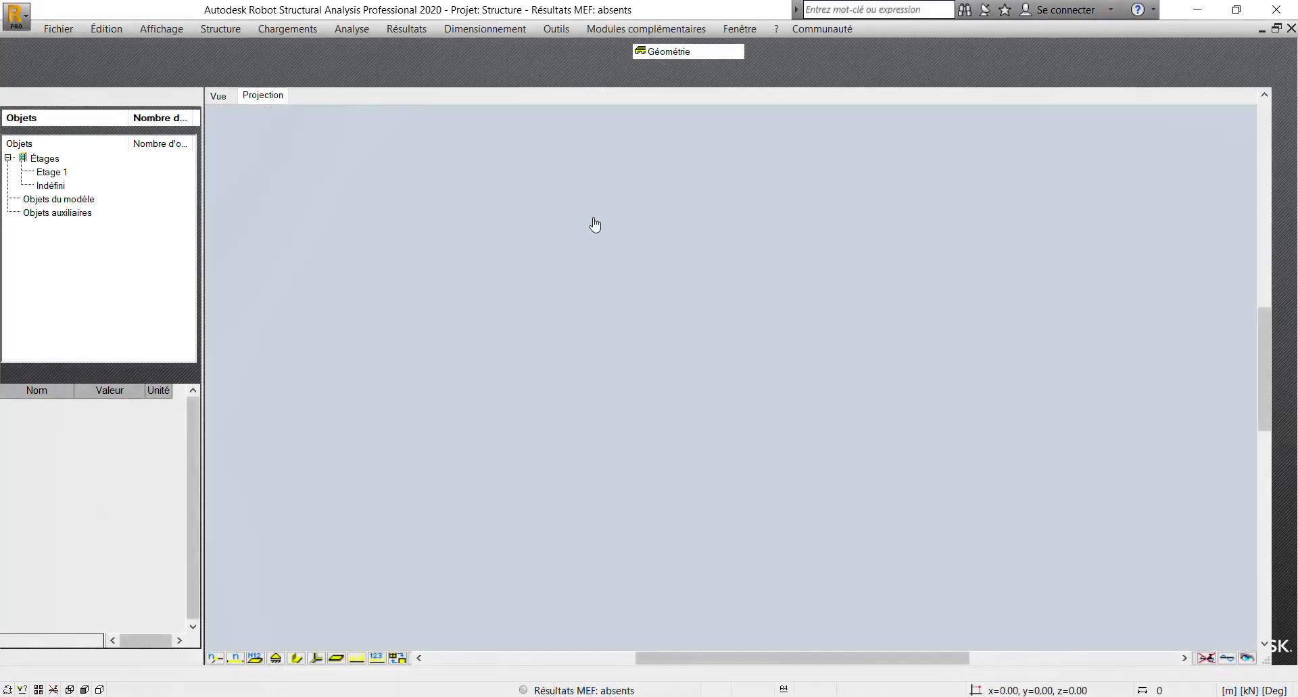
right_click(617, 195)
left_click(618, 205)
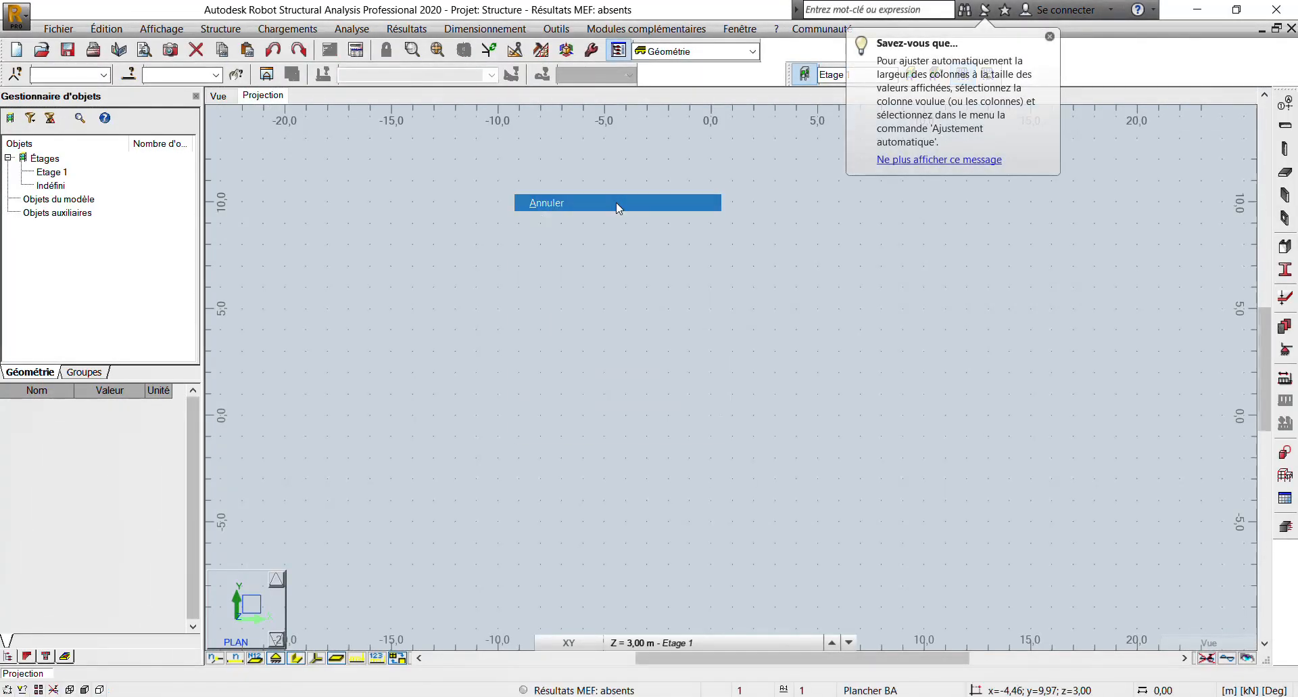
left_click(1050, 37)
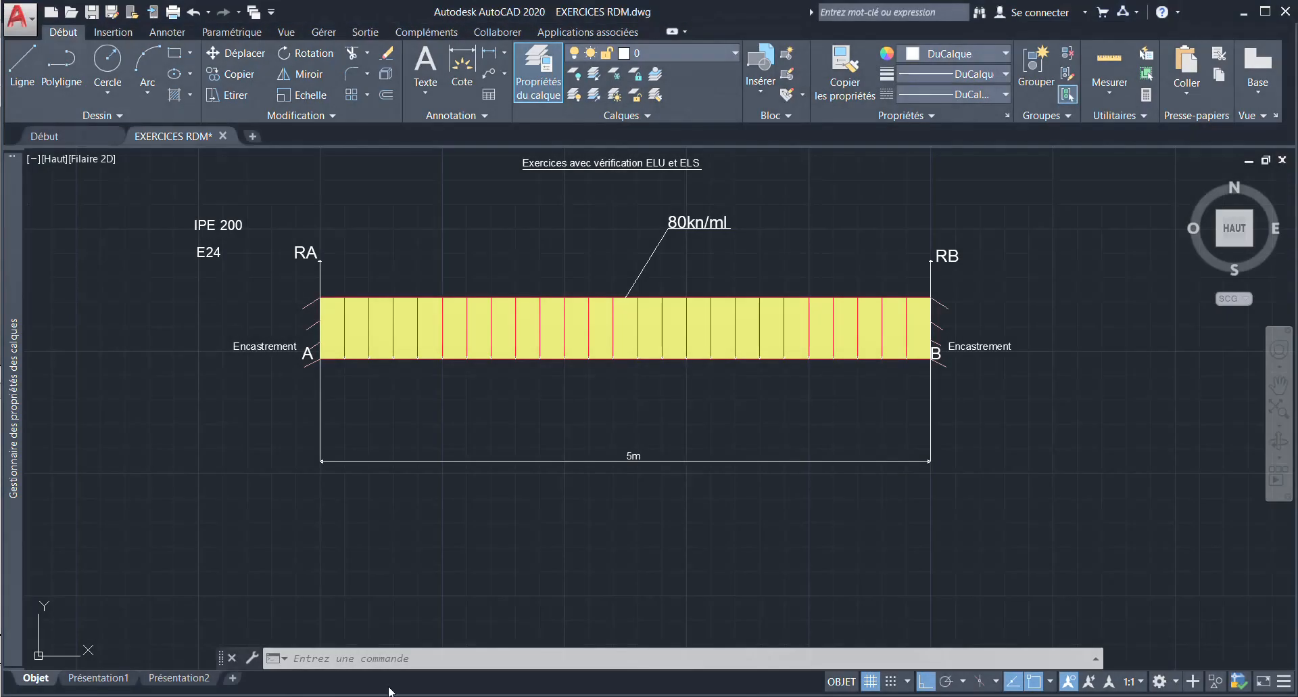
- Switch to AutoCAD and examine the beam exercise's title, distributed load, fixed supports, steel profile and span
scroll(378, 378, "down", 5)
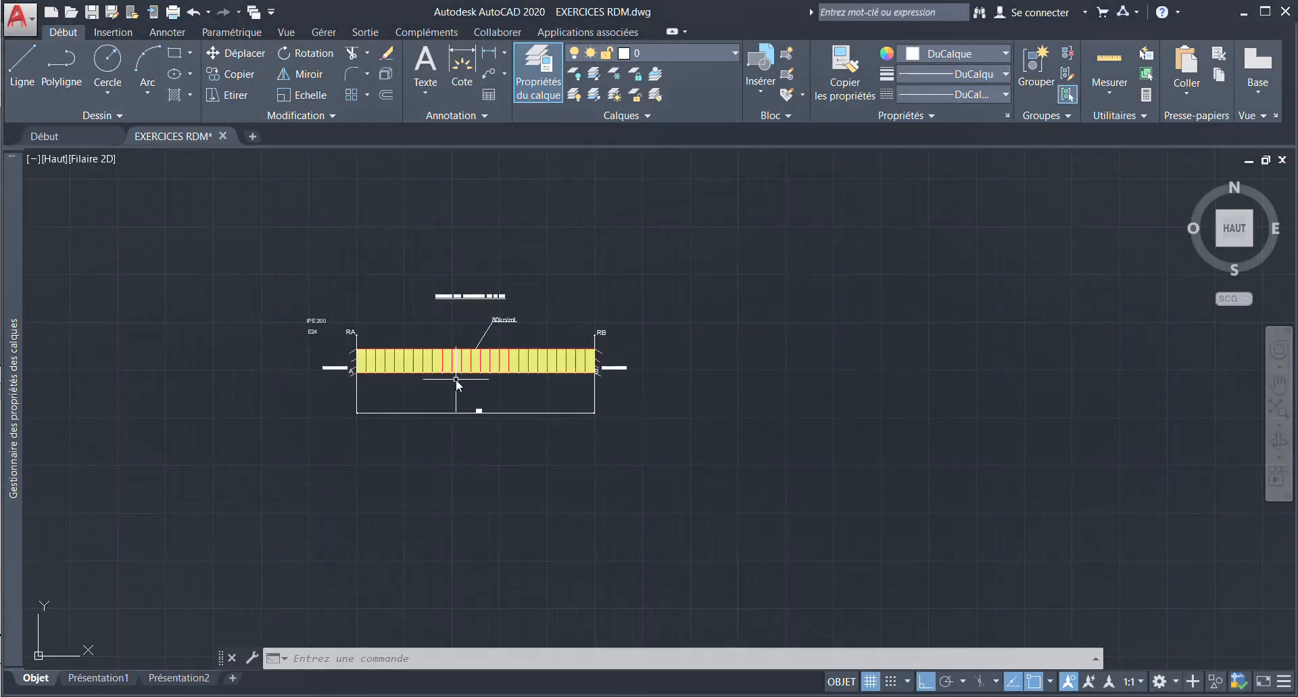
scroll(457, 380, "up", 2)
scroll(457, 381, "up", 2)
mouse_move(458, 368)
middle_mouse_down()
mouse_move(555, 395)
mouse_move(580, 369)
middle_mouse_up()
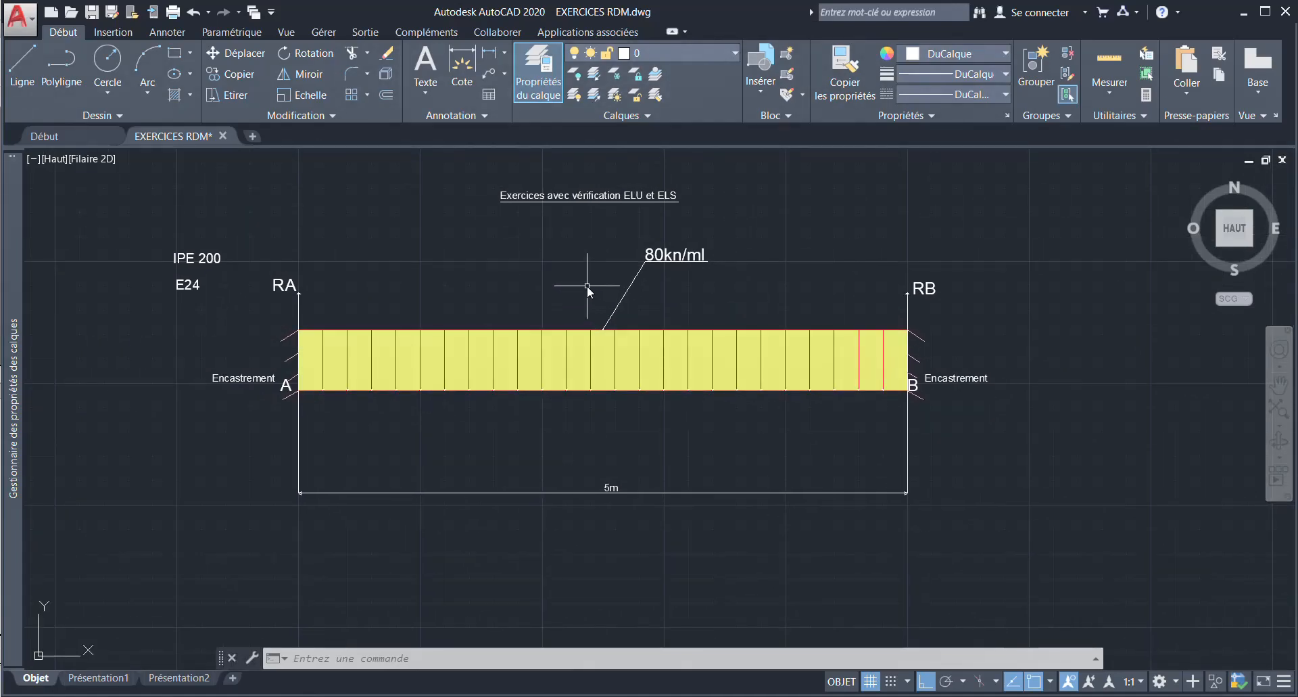
scroll(588, 289, "up", 2)
scroll(588, 290, "down", 4)
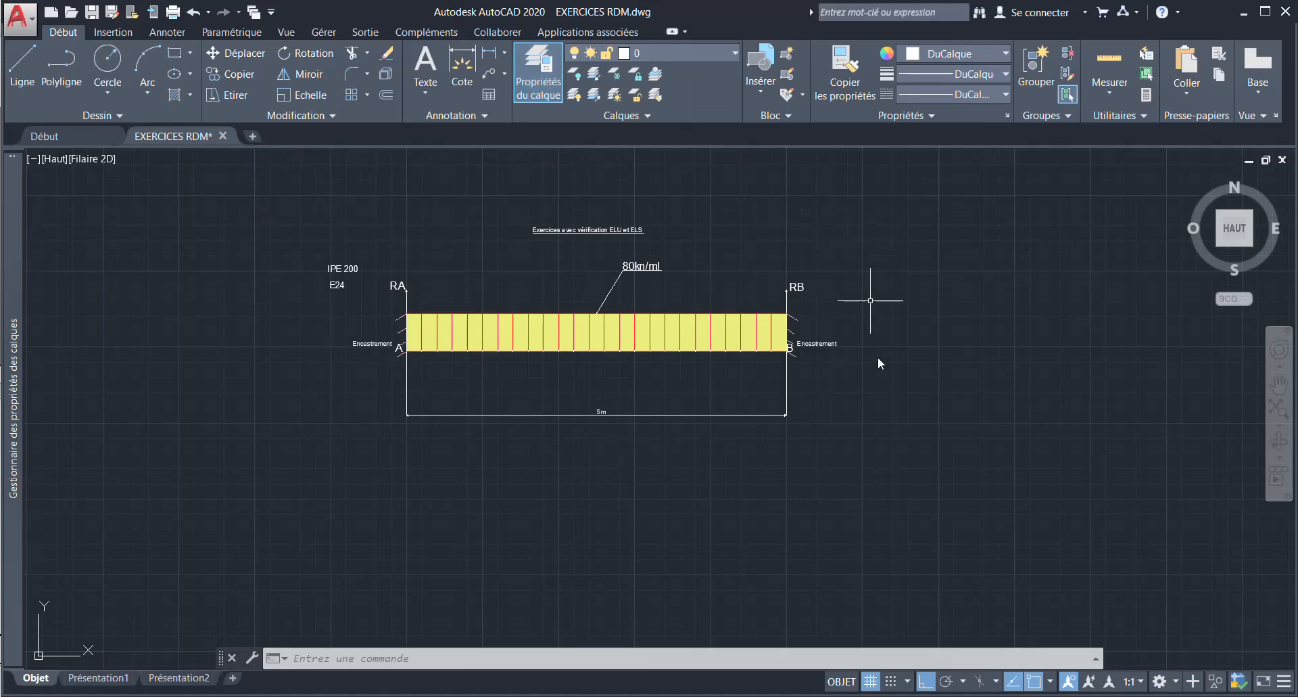
scroll(568, 203, "up", 3)
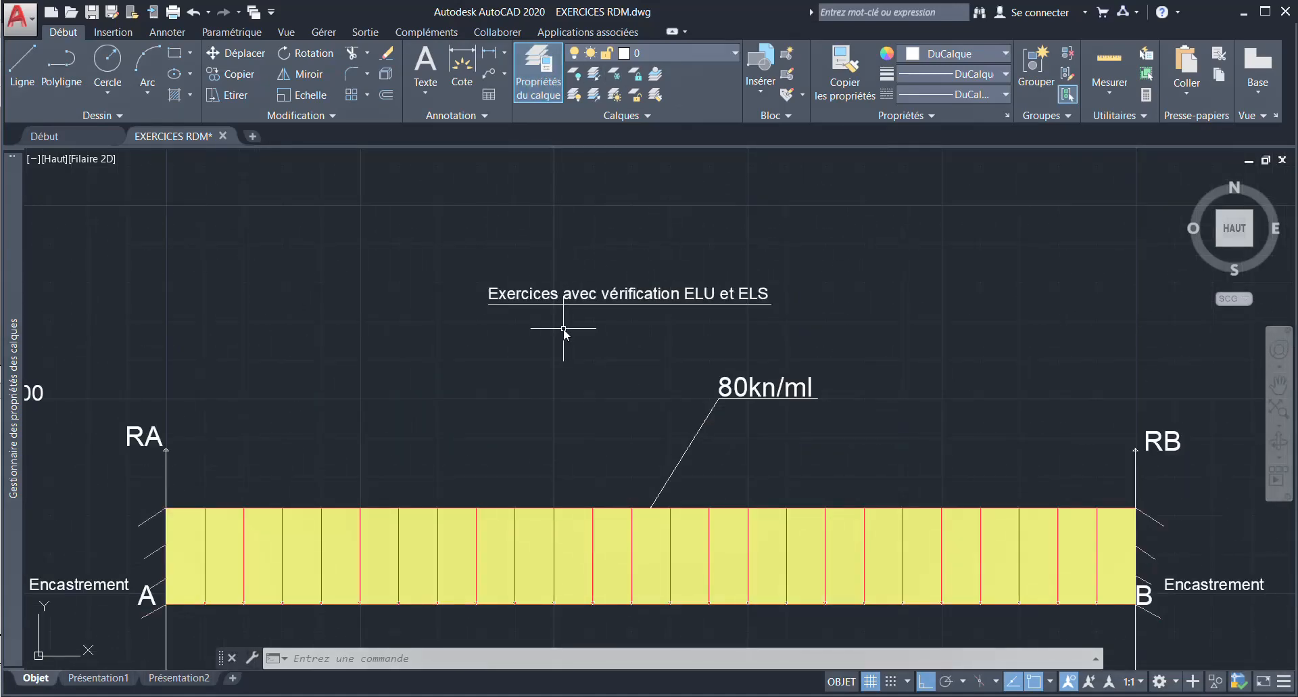
middle_click_drag(560, 329, 517, 221)
scroll(534, 196, "up", 2)
scroll(541, 196, "down", 2)
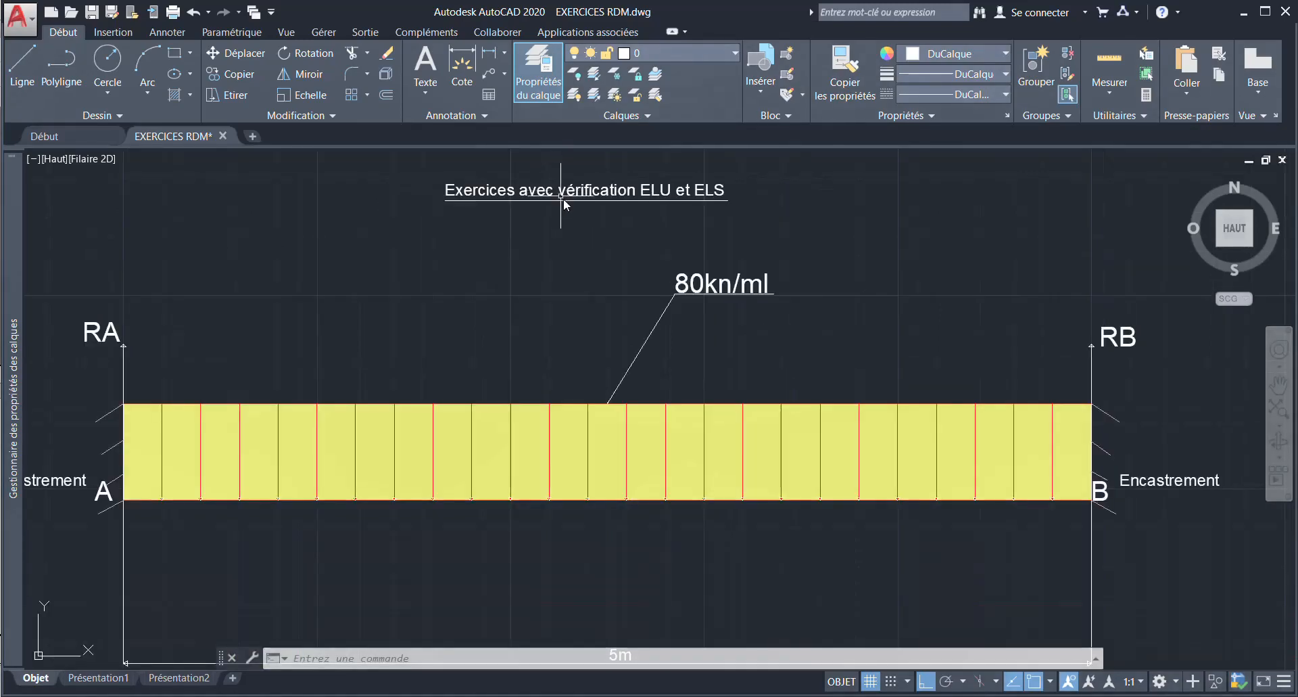
middle_click_drag(580, 194, 608, 186)
scroll(619, 179, "down", 4)
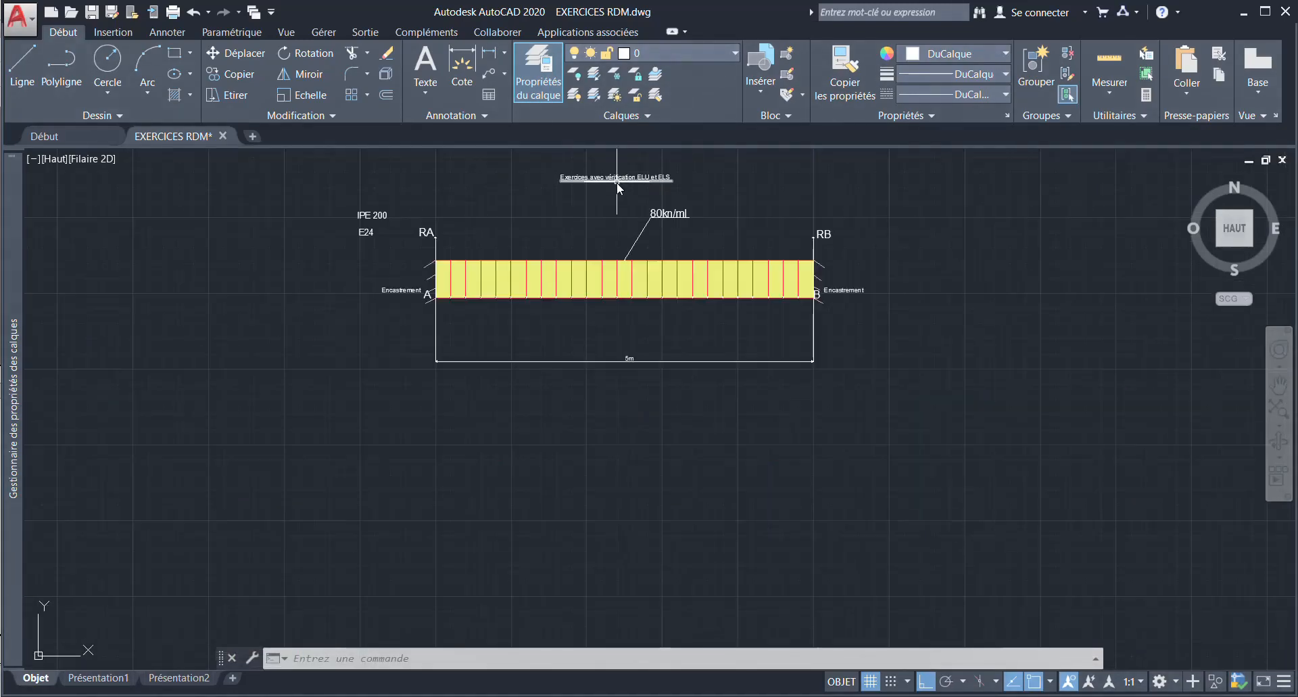
scroll(697, 229, "up", 2)
scroll(696, 230, "up", 2)
middle_click_drag(687, 238, 715, 297)
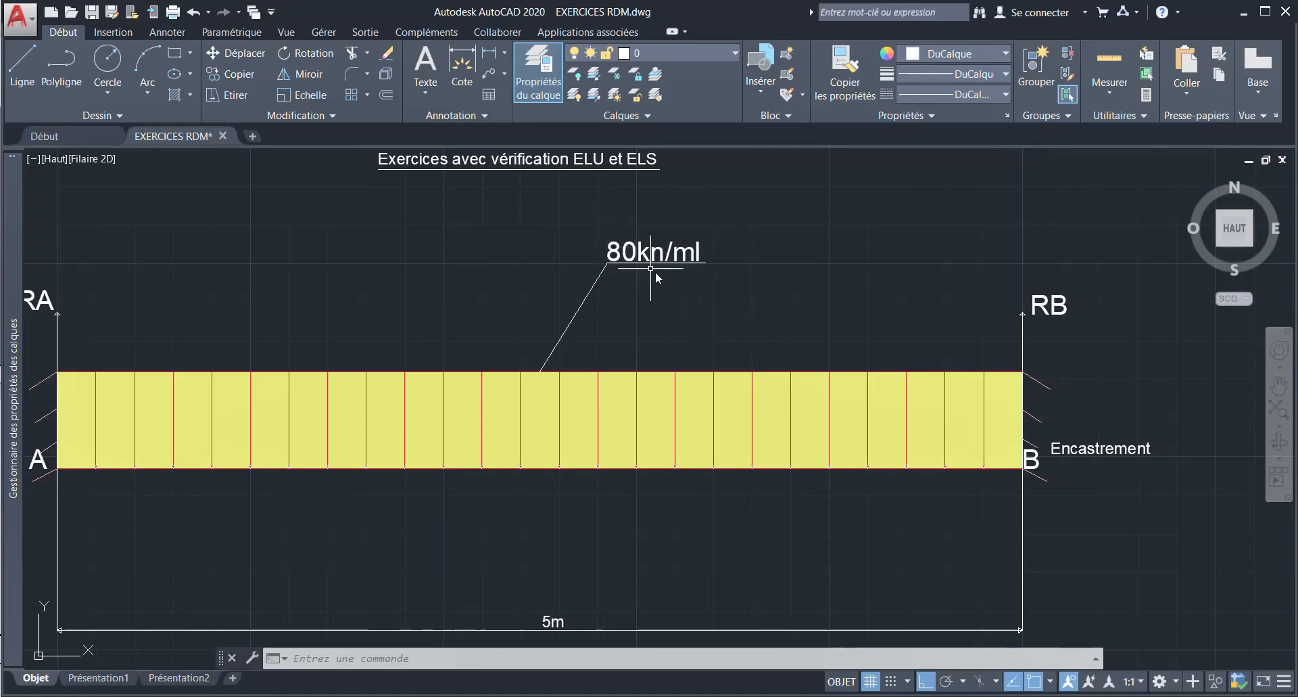
scroll(691, 234, "down", 2)
scroll(692, 235, "down", 2)
scroll(675, 267, "up", 4)
middle_click_drag(676, 266, 670, 203)
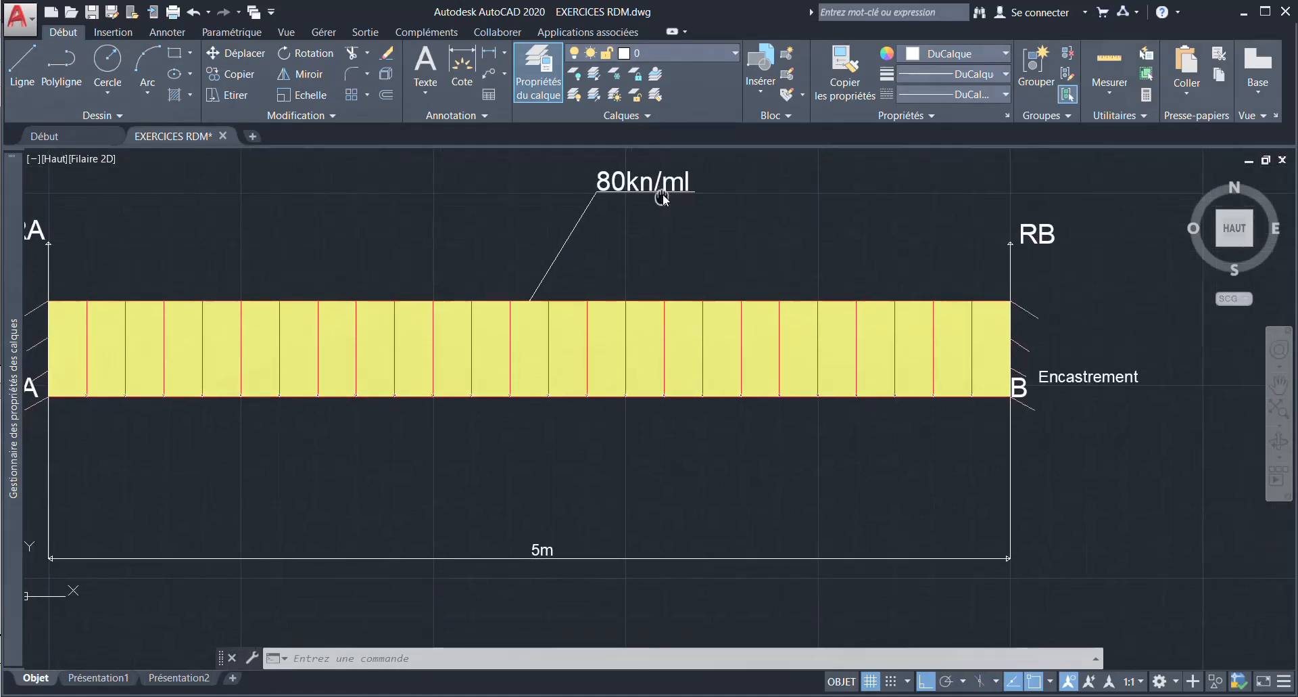
scroll(666, 230, "down", 2)
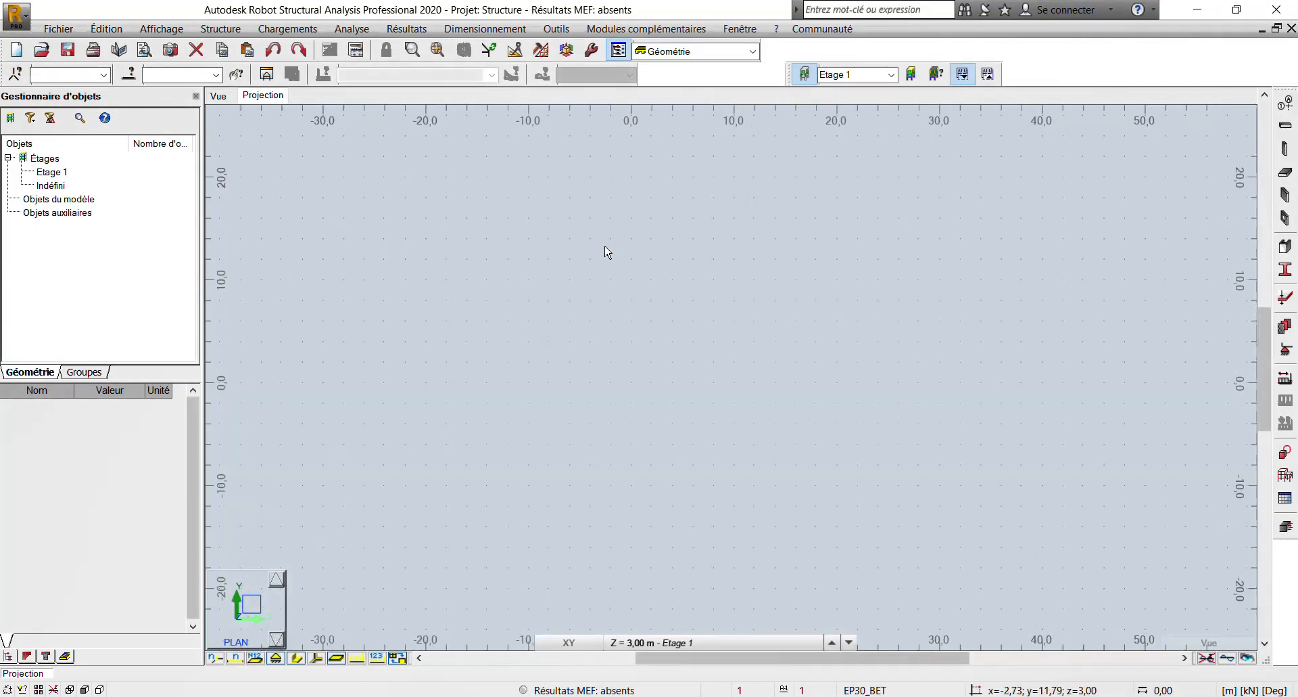
- Switch to Robot Structural Analysis, review the dimension units in the job preferences and set the stress unit to kN/m2
right_click(607, 247)
left_click(605, 242)
left_click(556, 29)
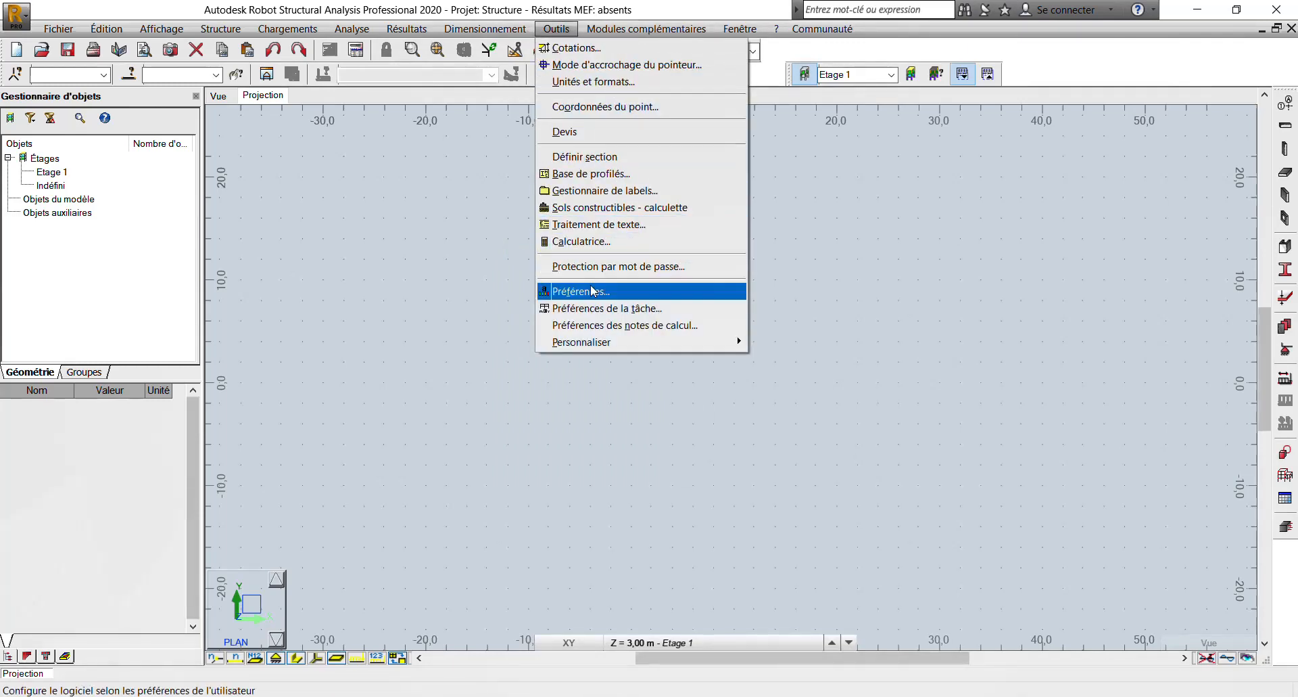
left_click(598, 308)
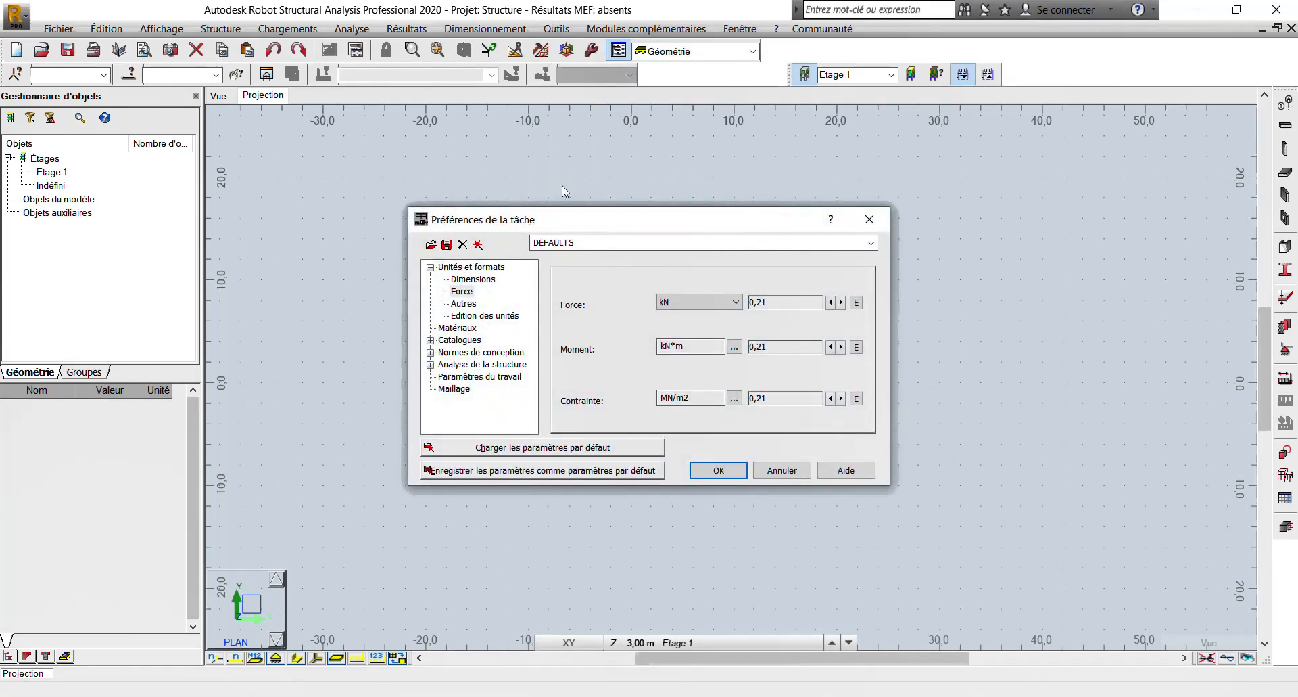
left_click(466, 278)
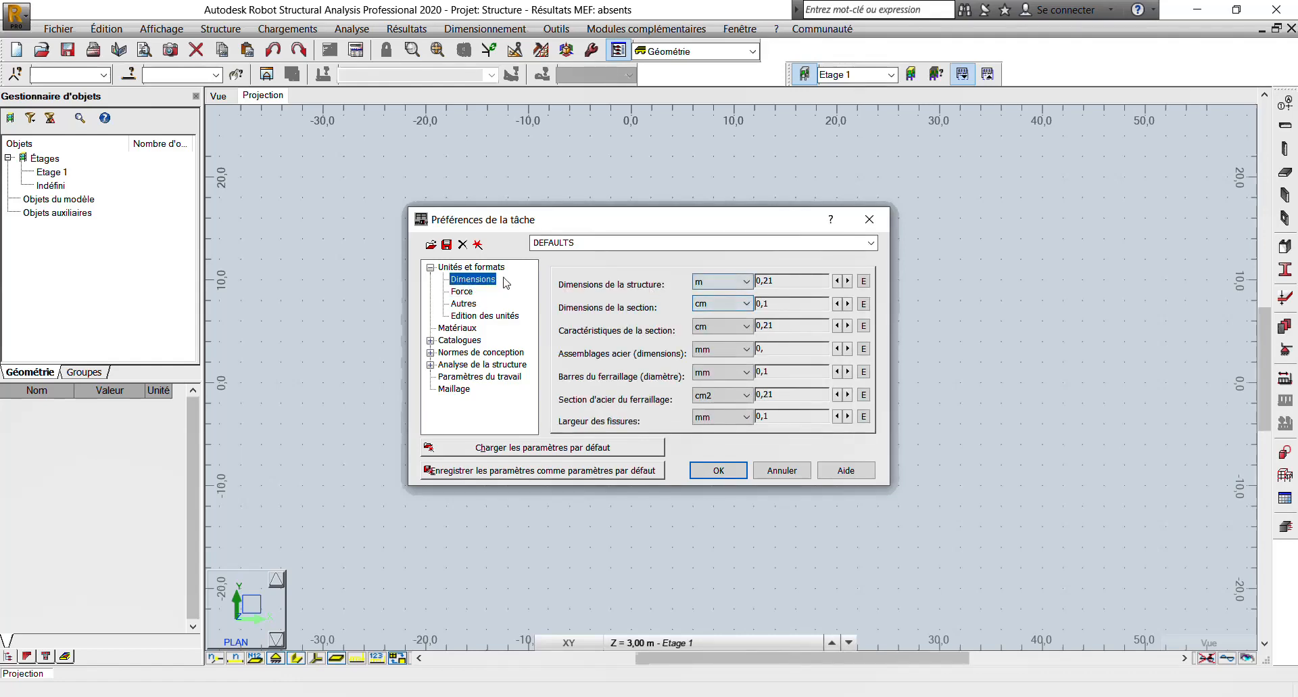
left_click(464, 291)
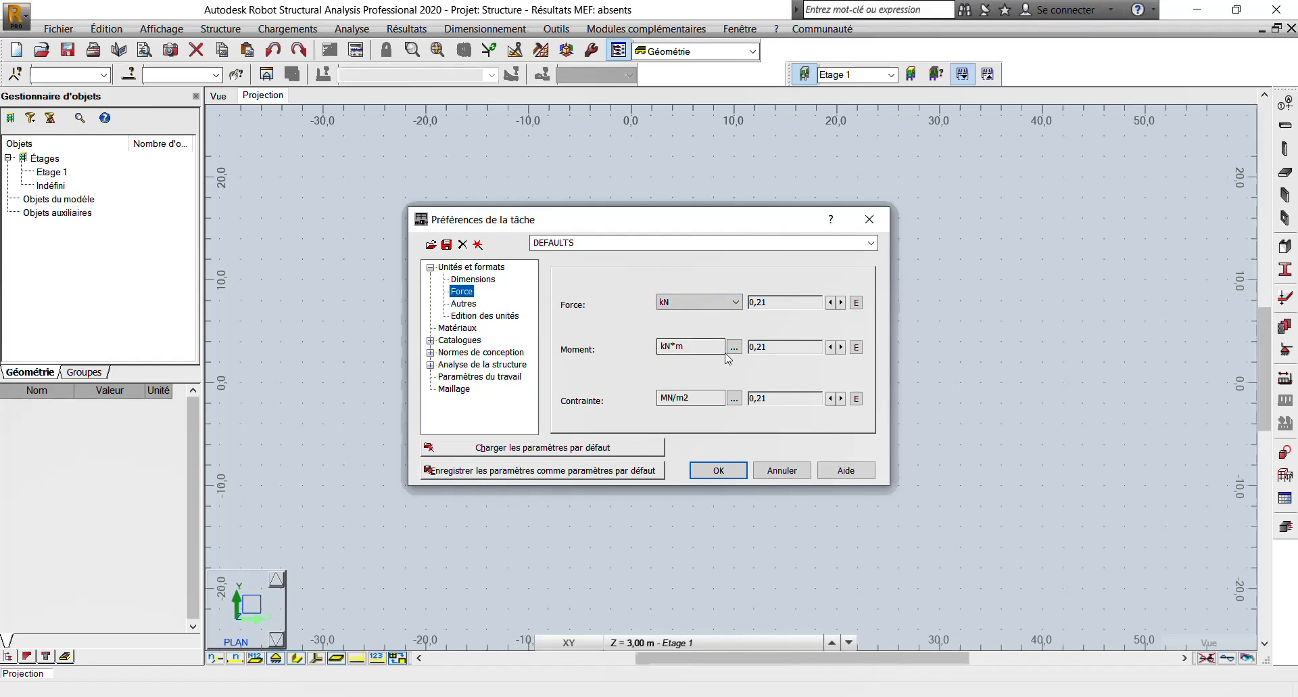
left_click(734, 398)
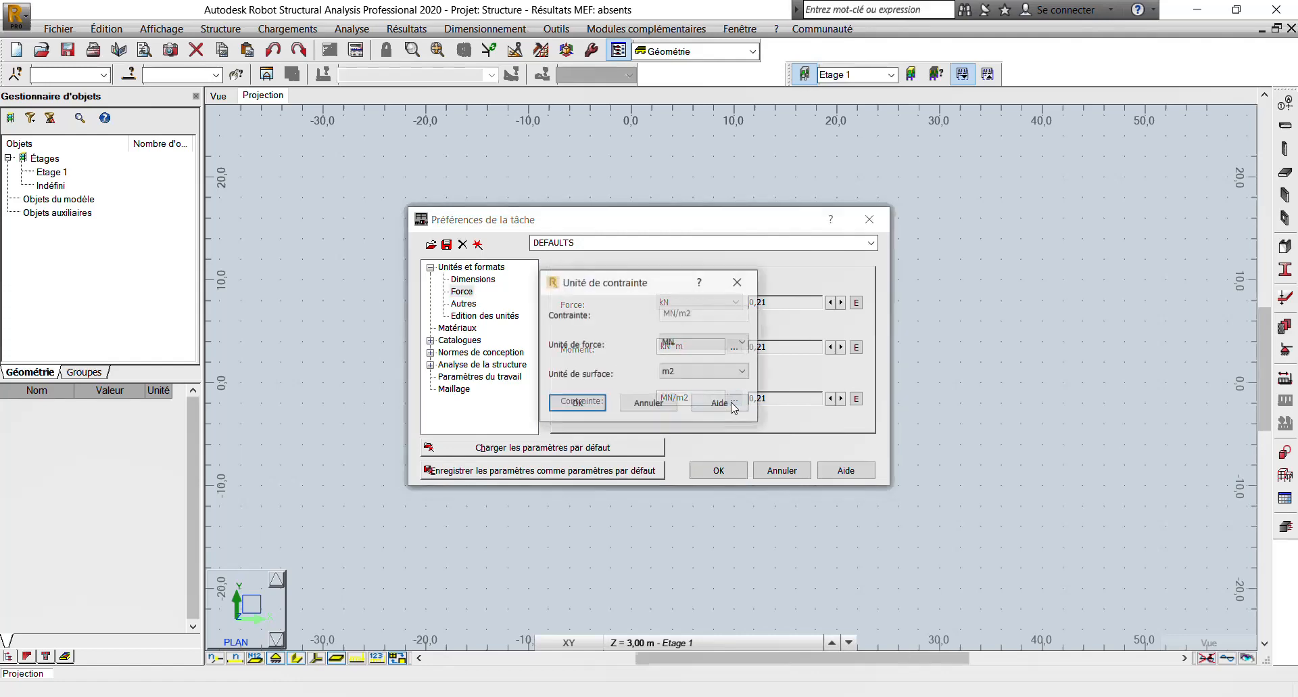
left_click(708, 349)
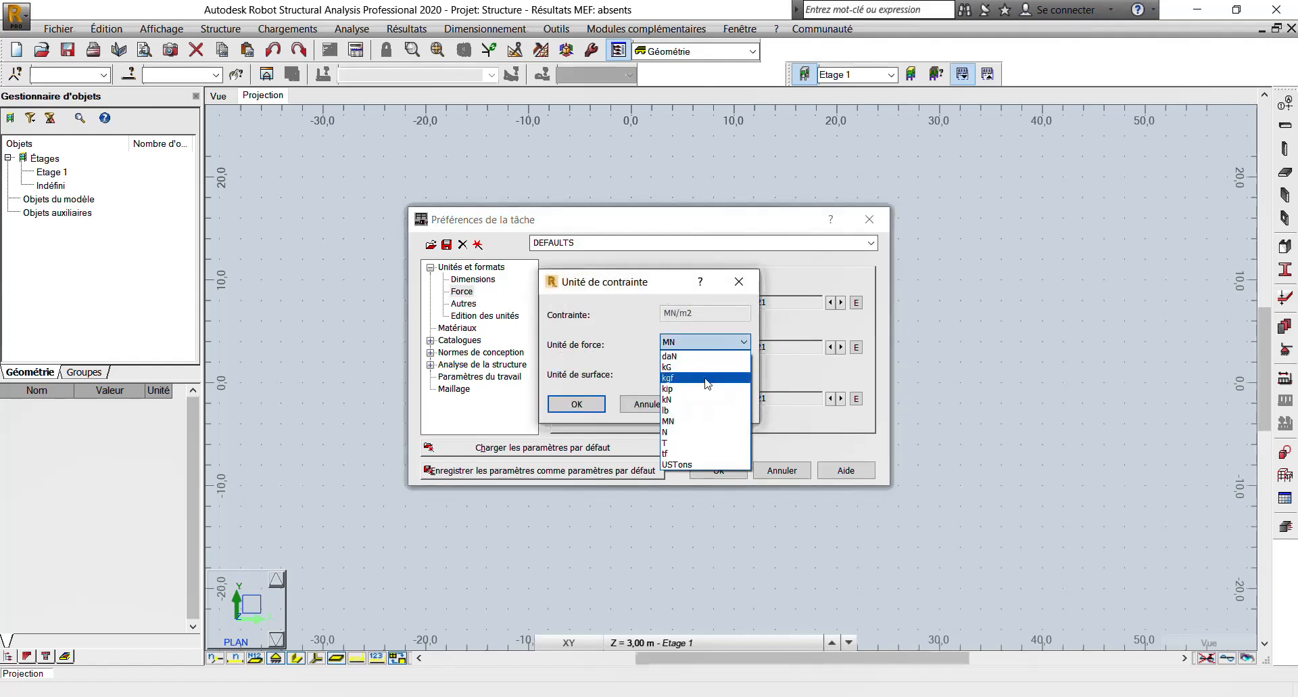
left_click(673, 399)
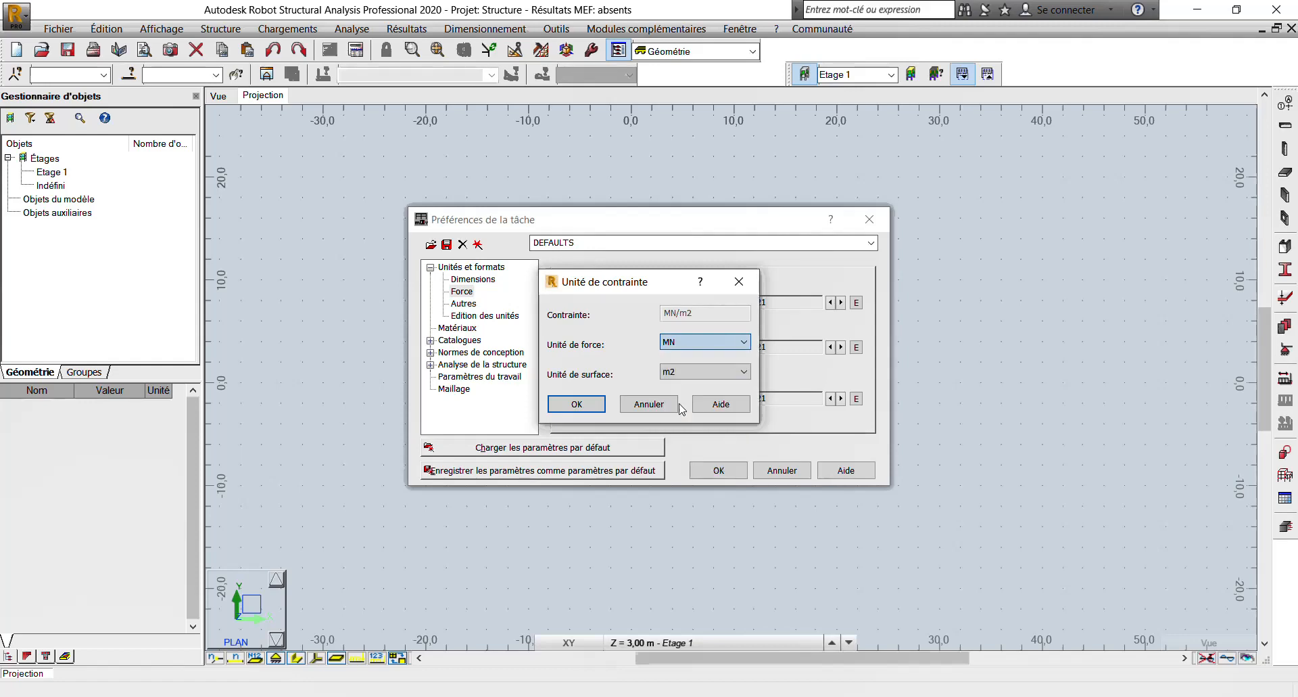
left_click(577, 405)
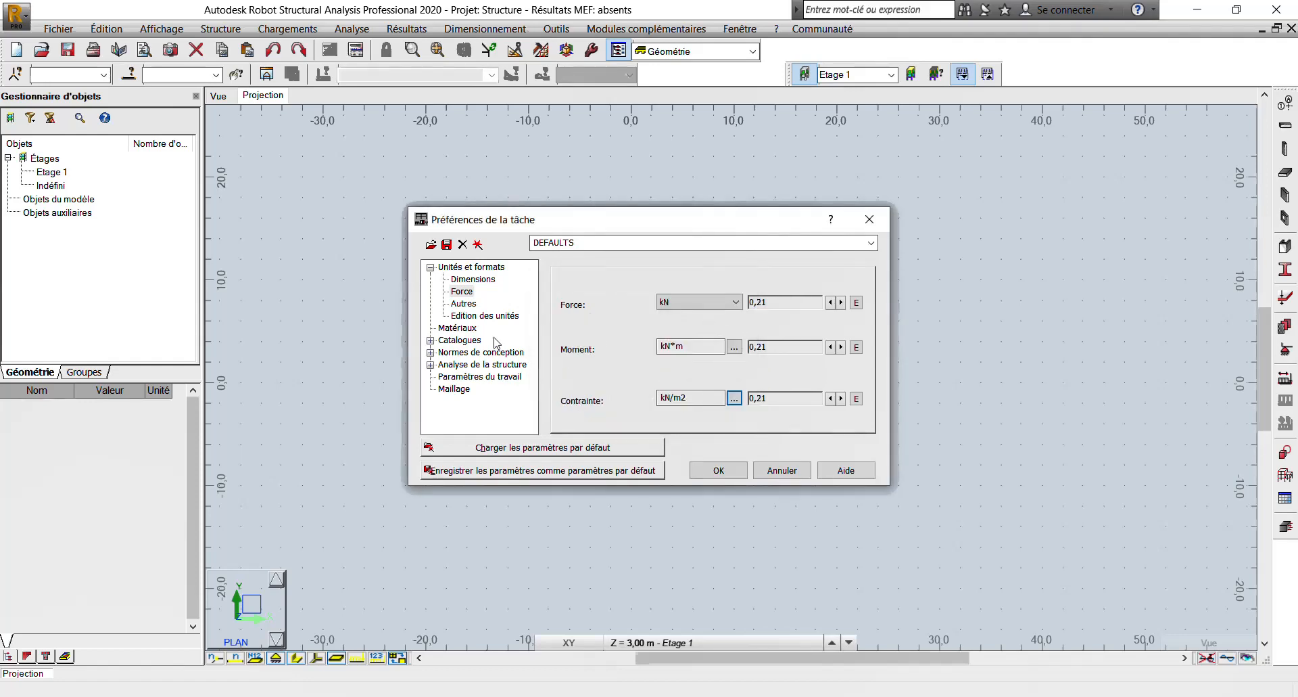
- Set the linear displacement unit to m in the job preferences
left_click(462, 304)
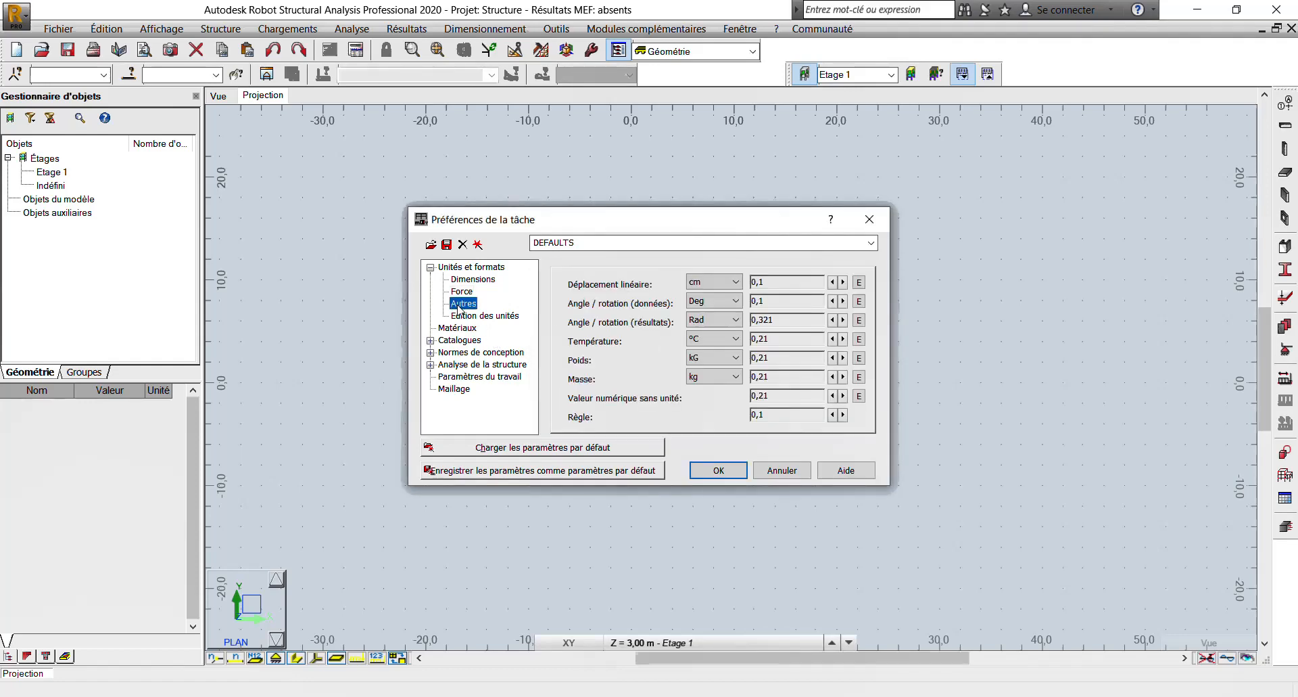
left_click(707, 281)
left_click(696, 329)
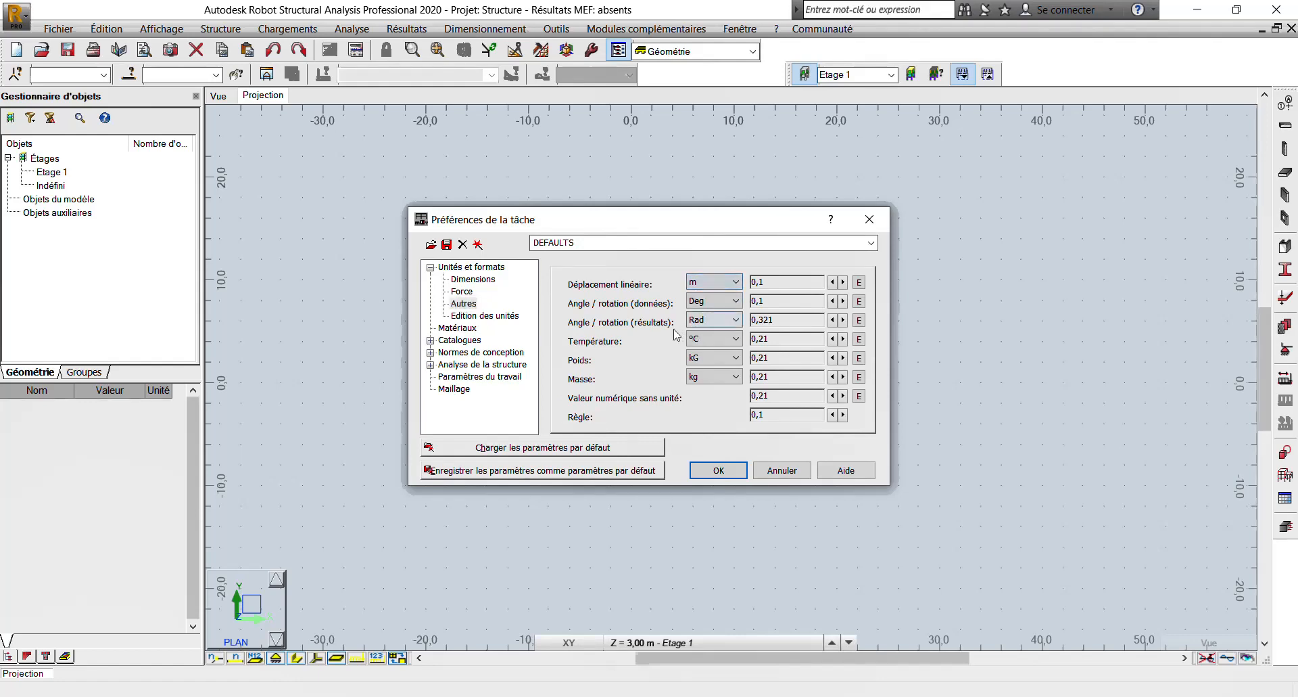
- Select kN as the force unit in the unit editing settings of the job preferences
left_click(483, 316)
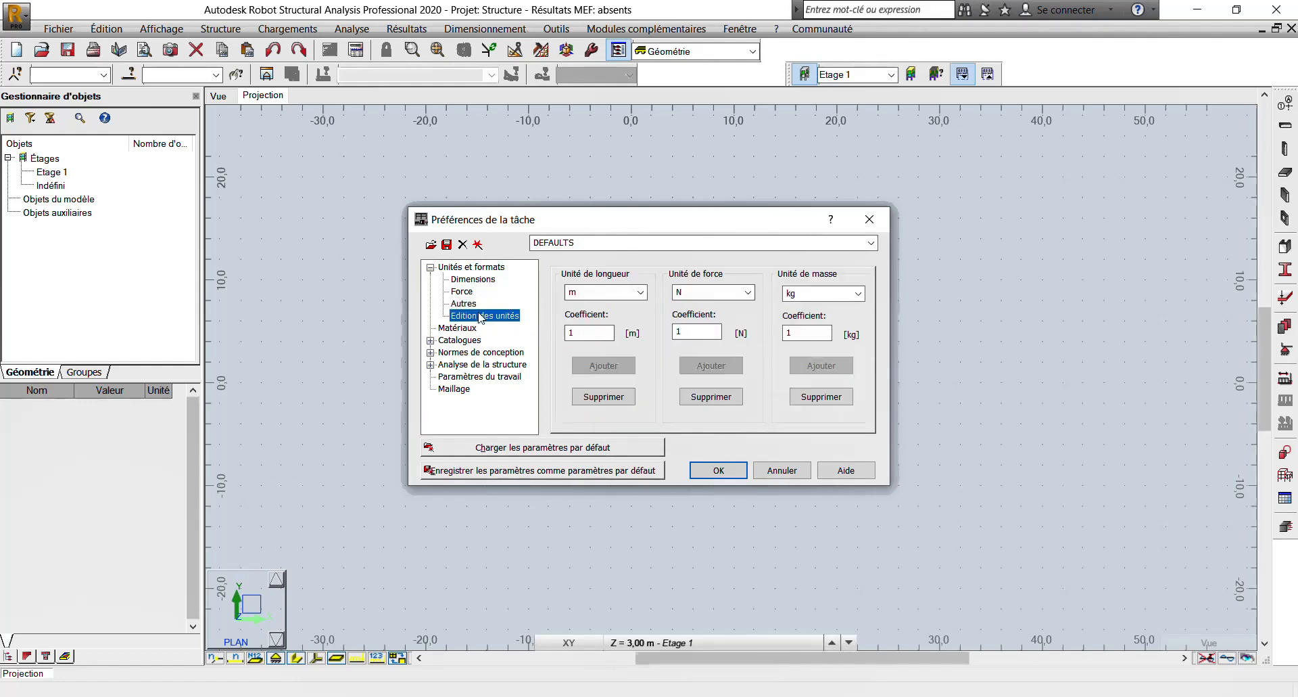
left_click(723, 294)
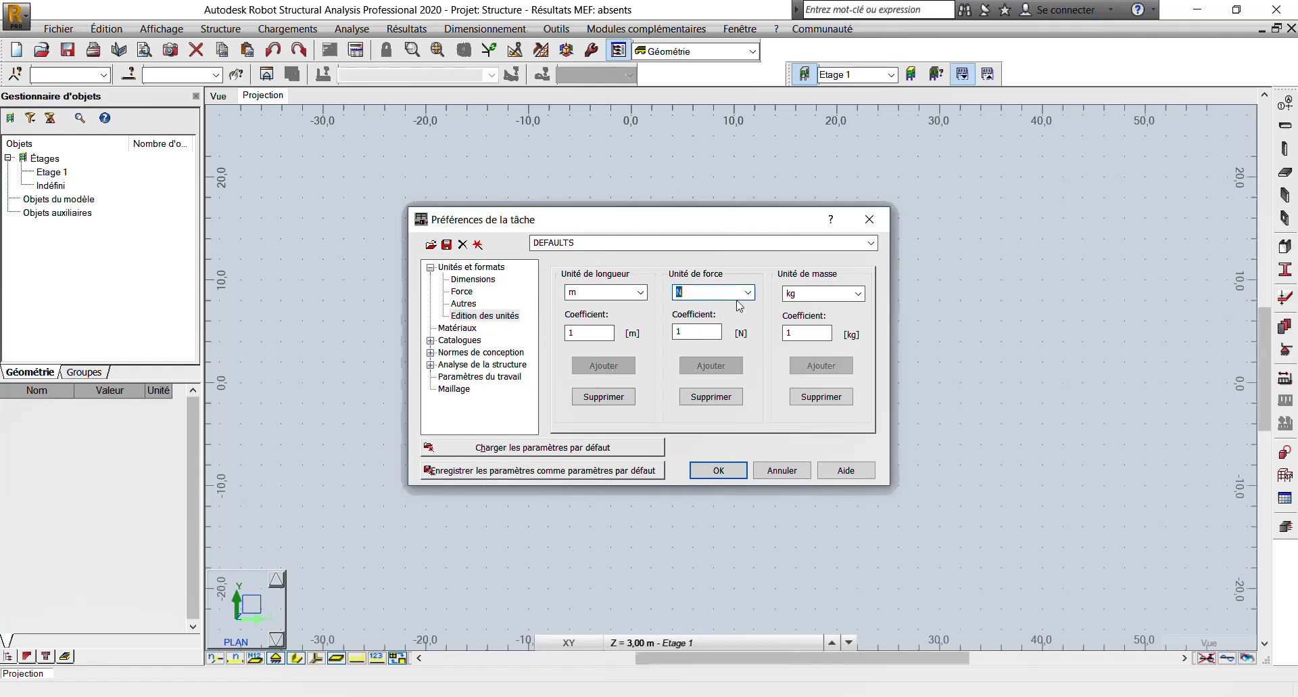
left_click(748, 292)
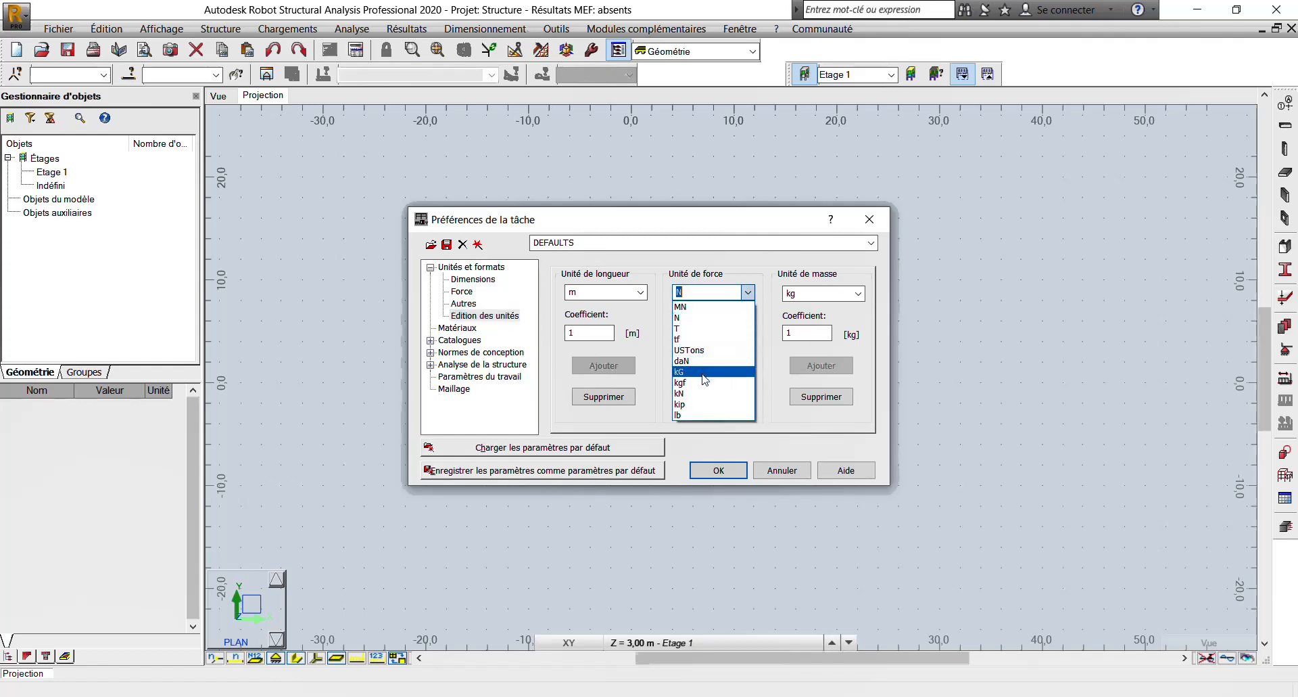
left_click(692, 394)
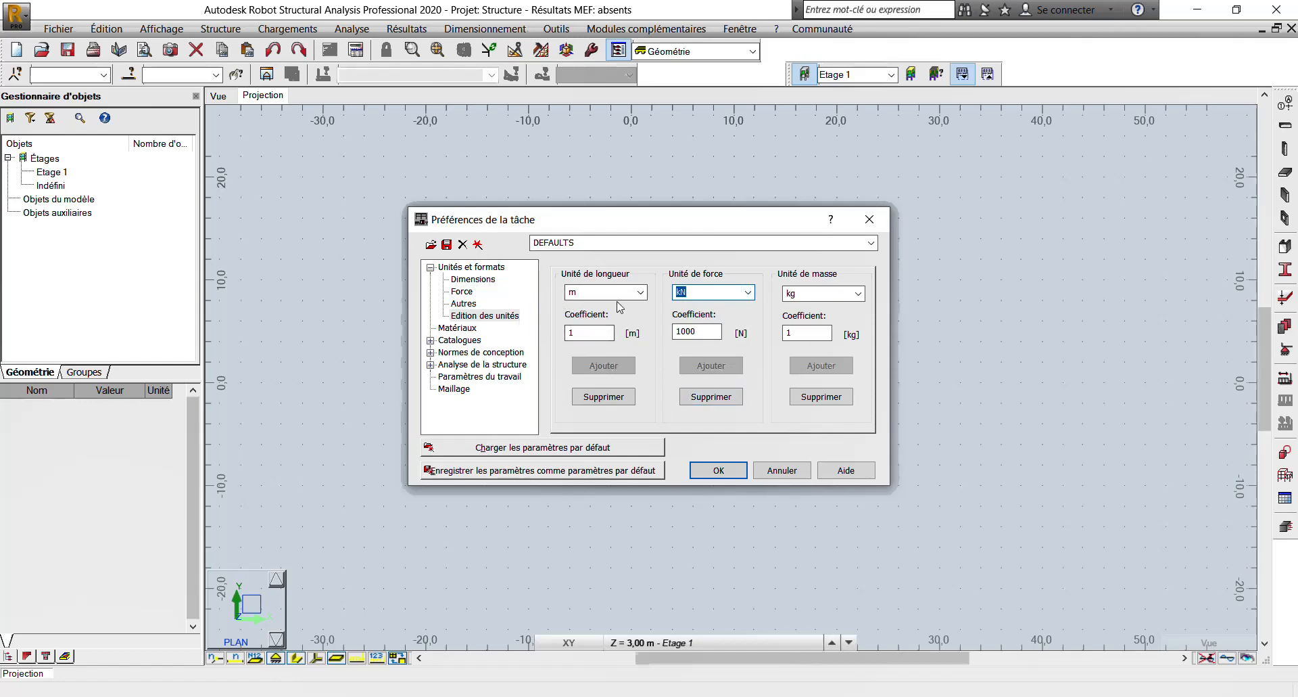
- Review the materials, catalogues and design codes, then accept the job preferences
left_click(465, 328)
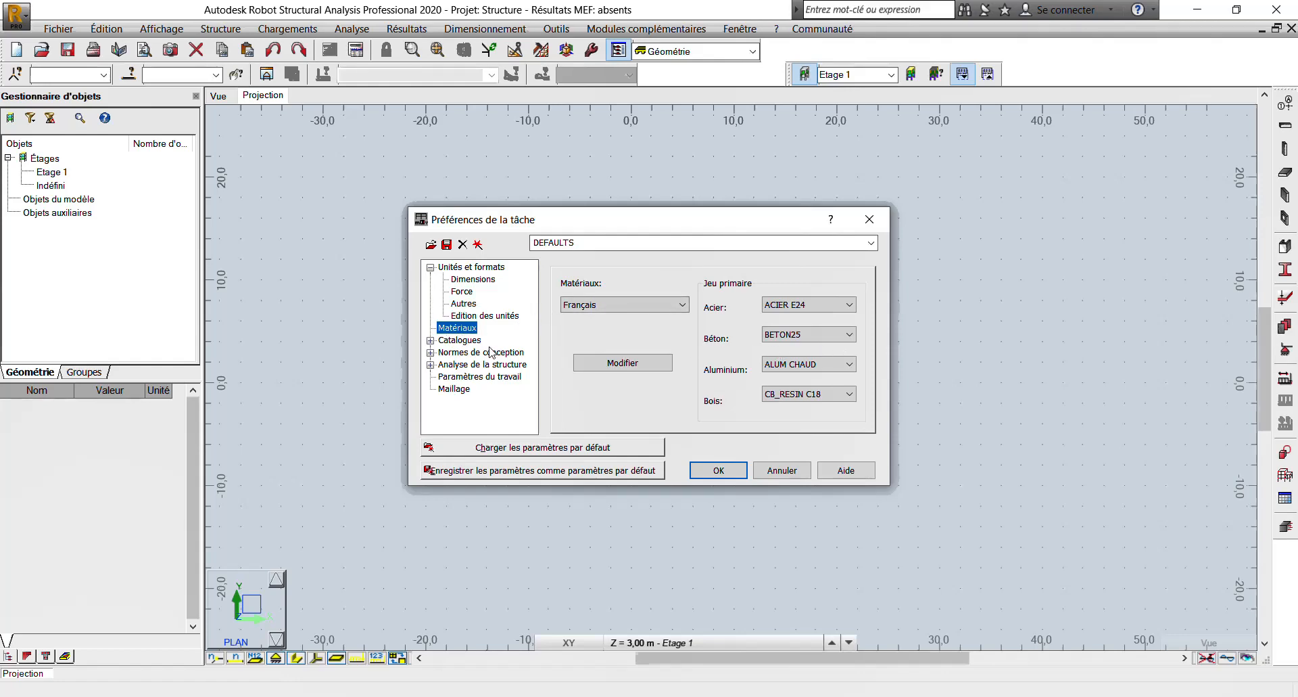
left_click(458, 340)
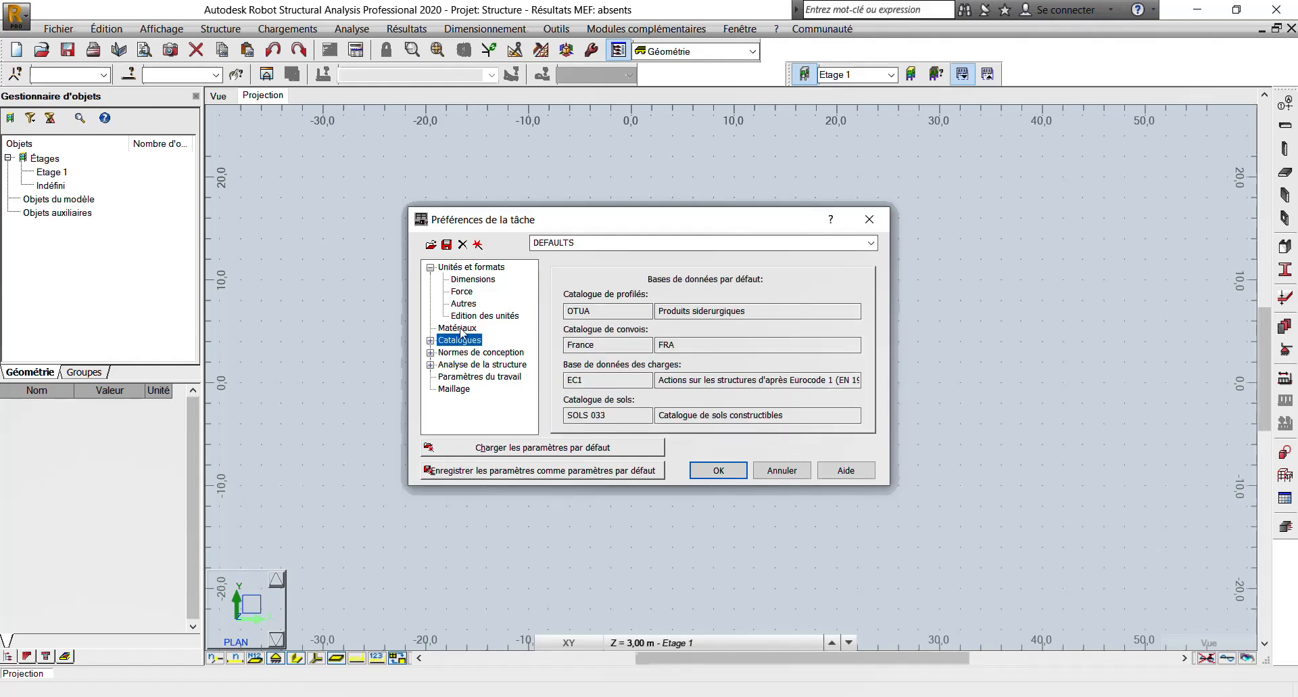
left_click(472, 352)
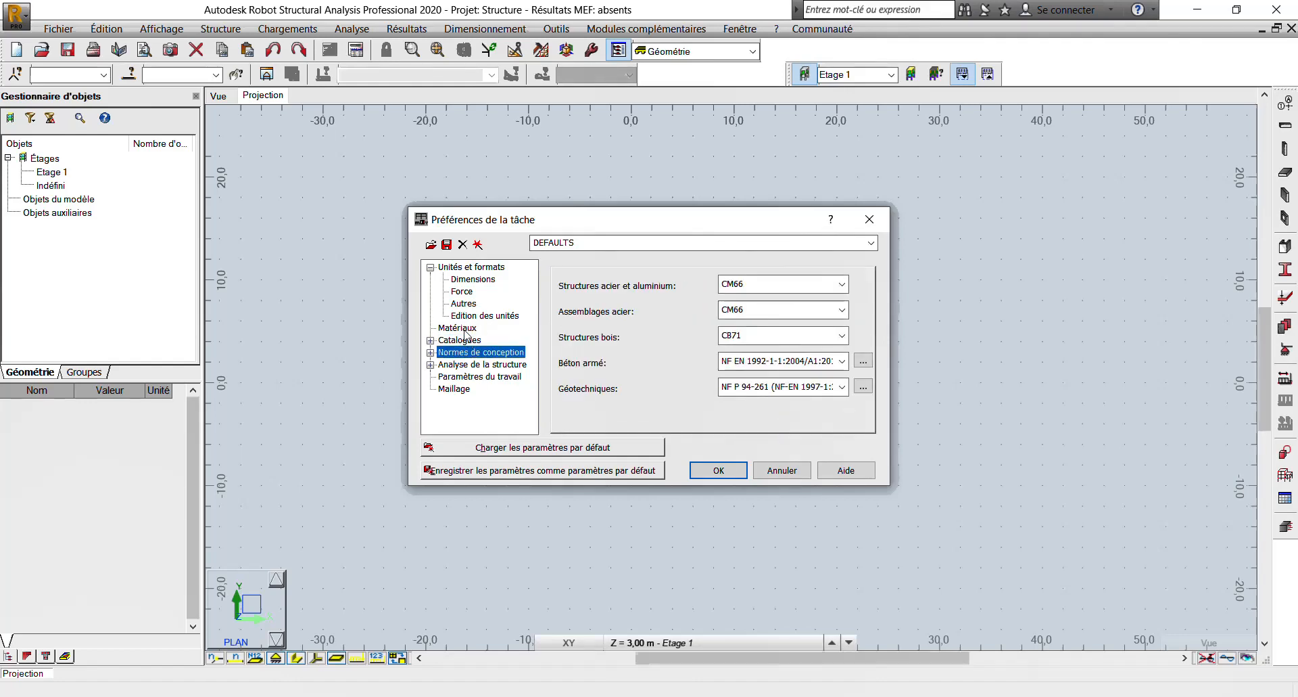
left_click(473, 329)
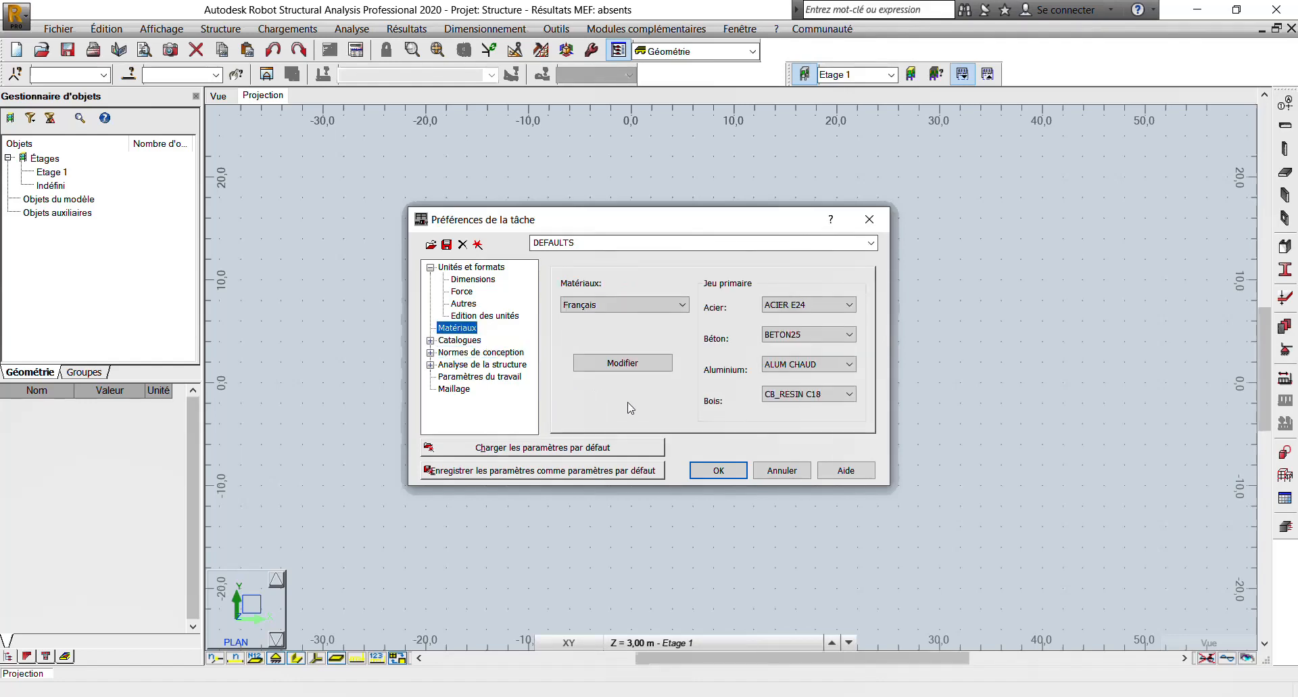
left_click(709, 473)
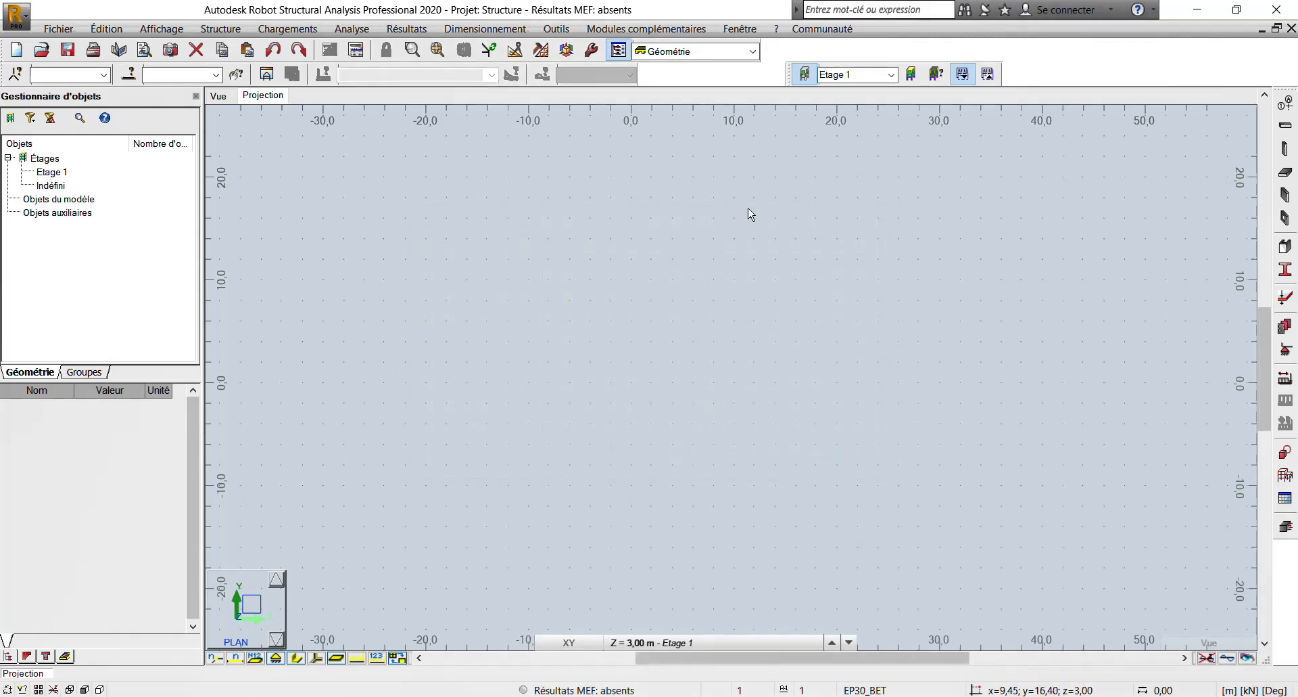
scroll(835, 223, "down", 2)
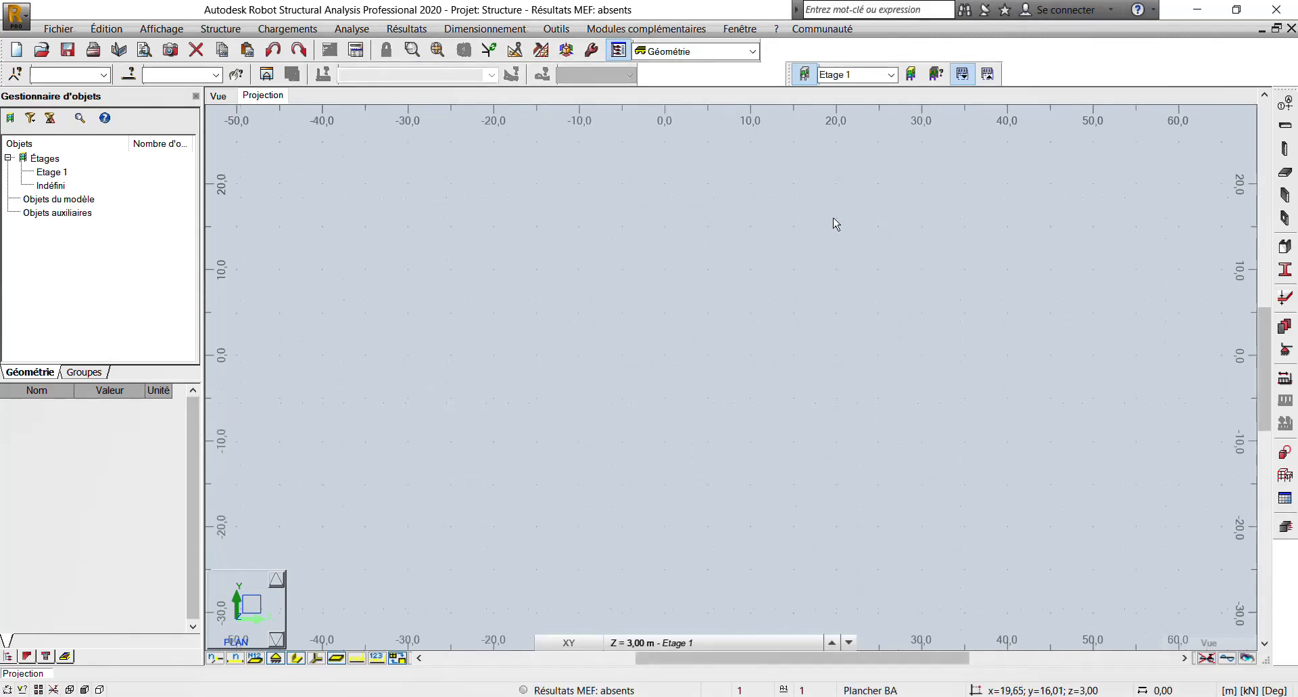
- Open the construction line definition, check the beam's span in the AutoCAD drawing and return to Robot Structural Analysis
left_click(1283, 105)
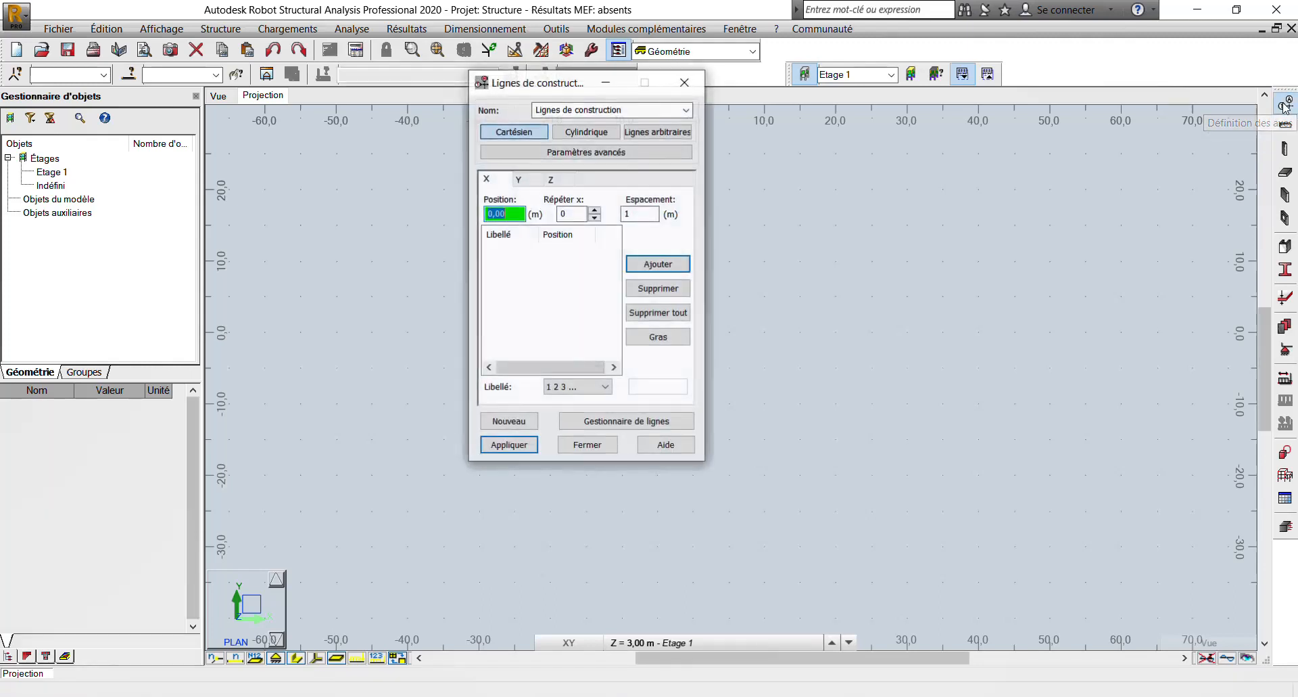
left_click(427, 695)
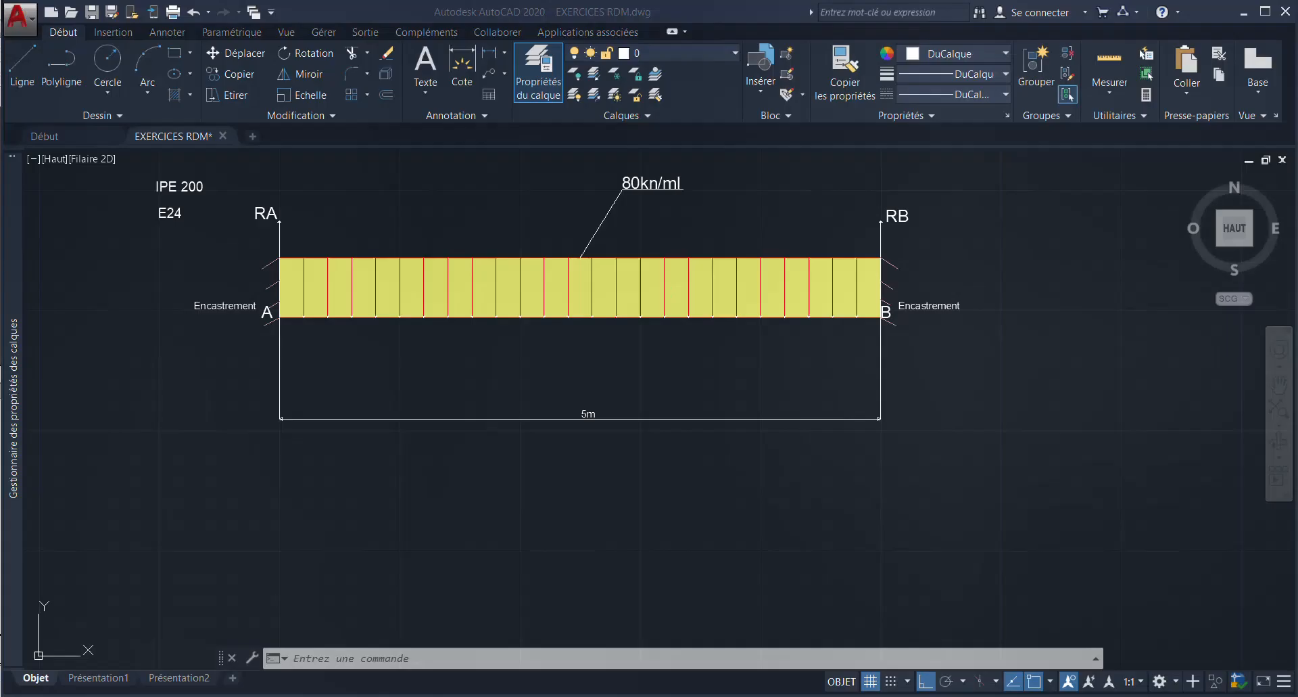
scroll(855, 551, "down", 2)
scroll(947, 454, "up", 2)
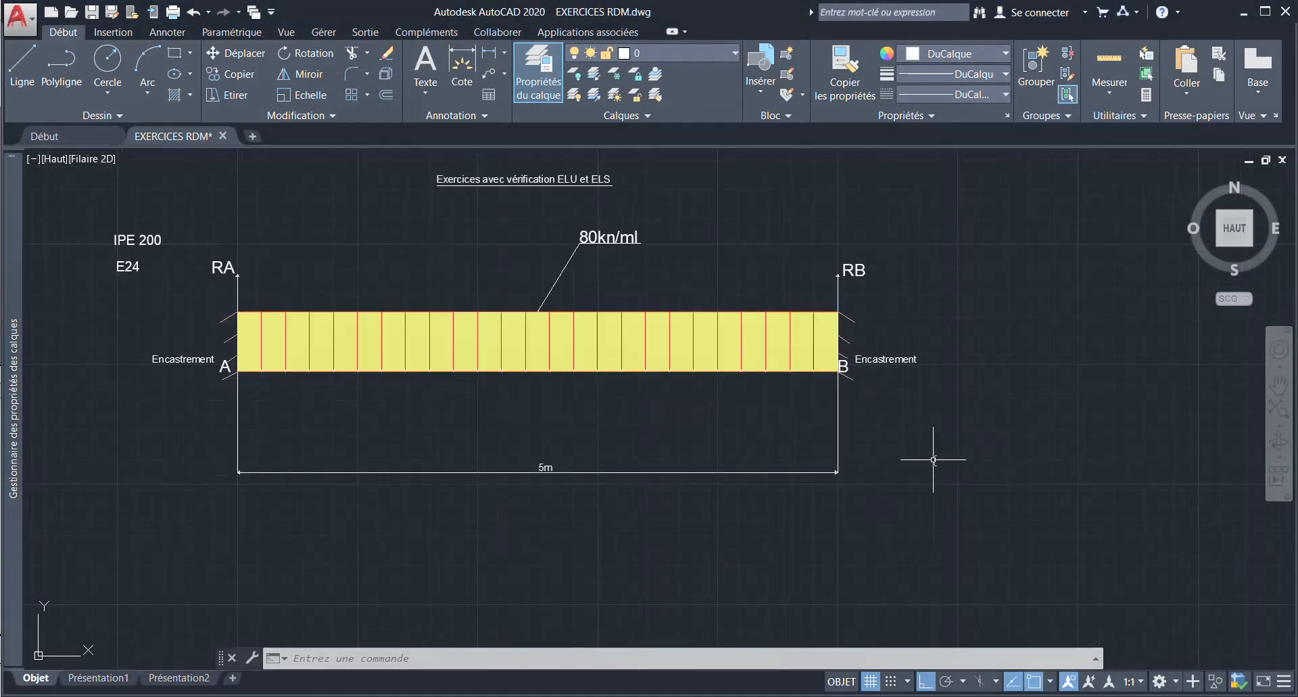
left_click(364, 691)
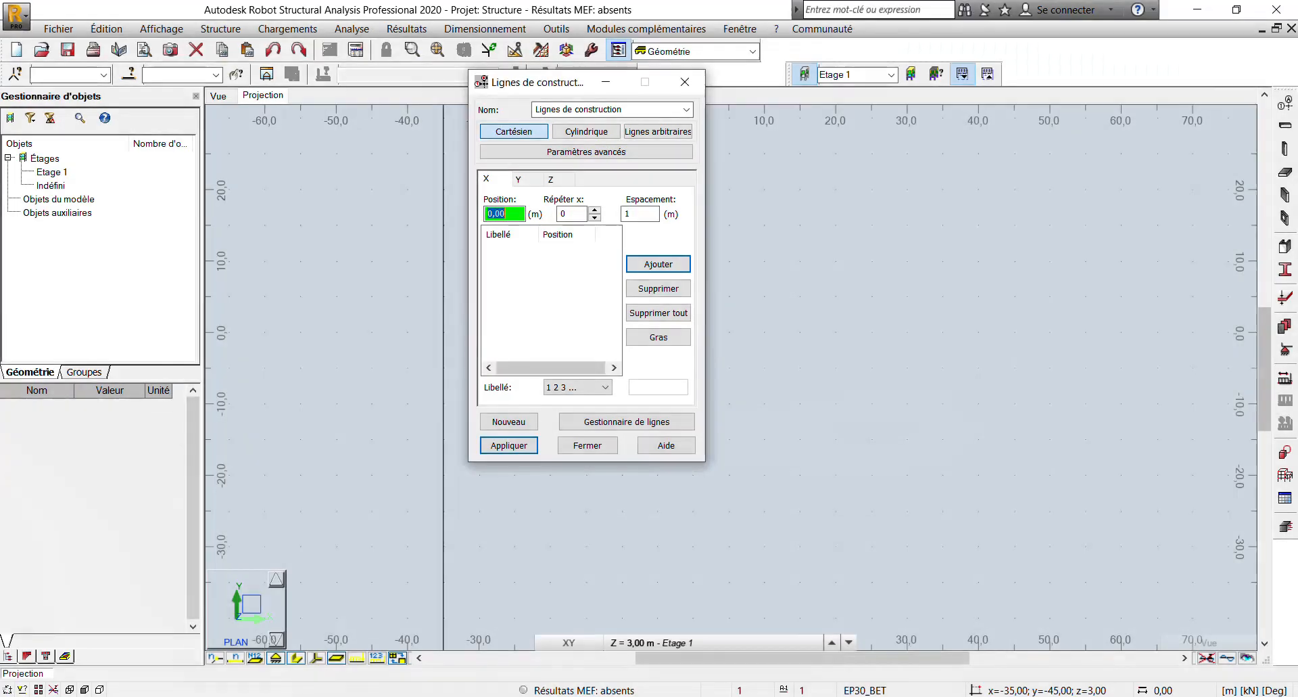
- Add X construction lines from position 0 with one repetition at 5 m spacing, labelled A B C
left_click(594, 210)
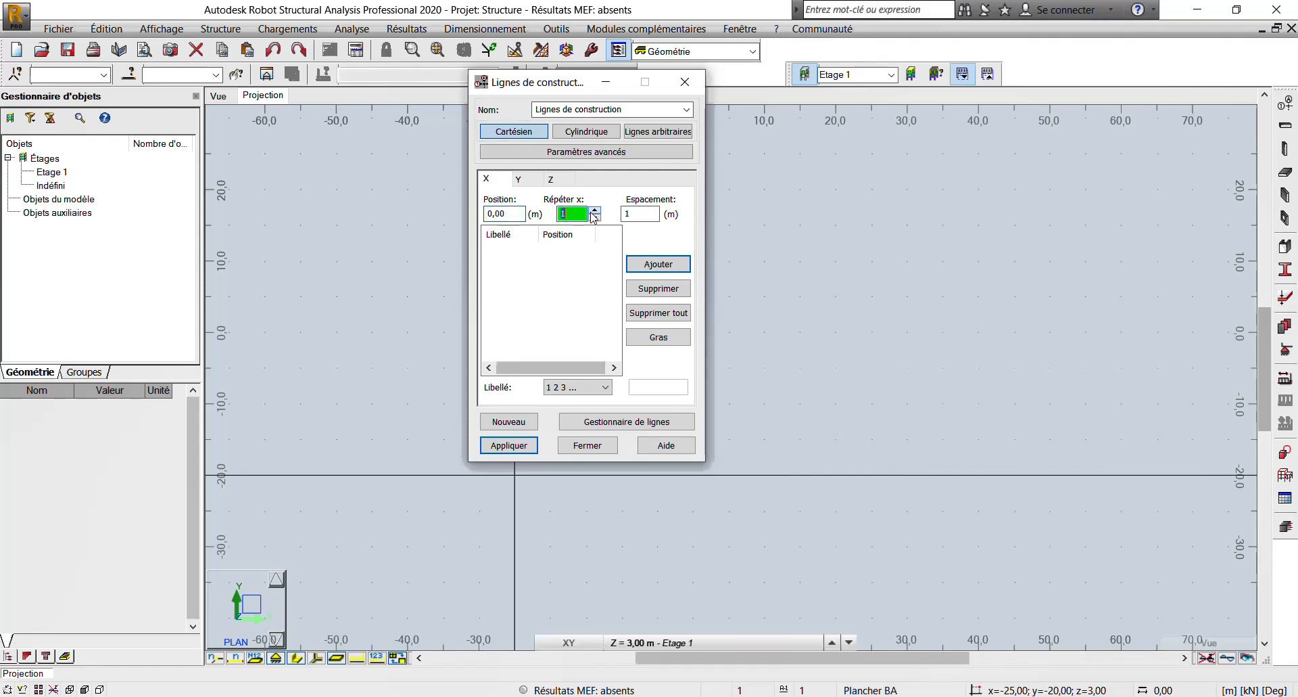
left_click(639, 215)
key("BackSpace")
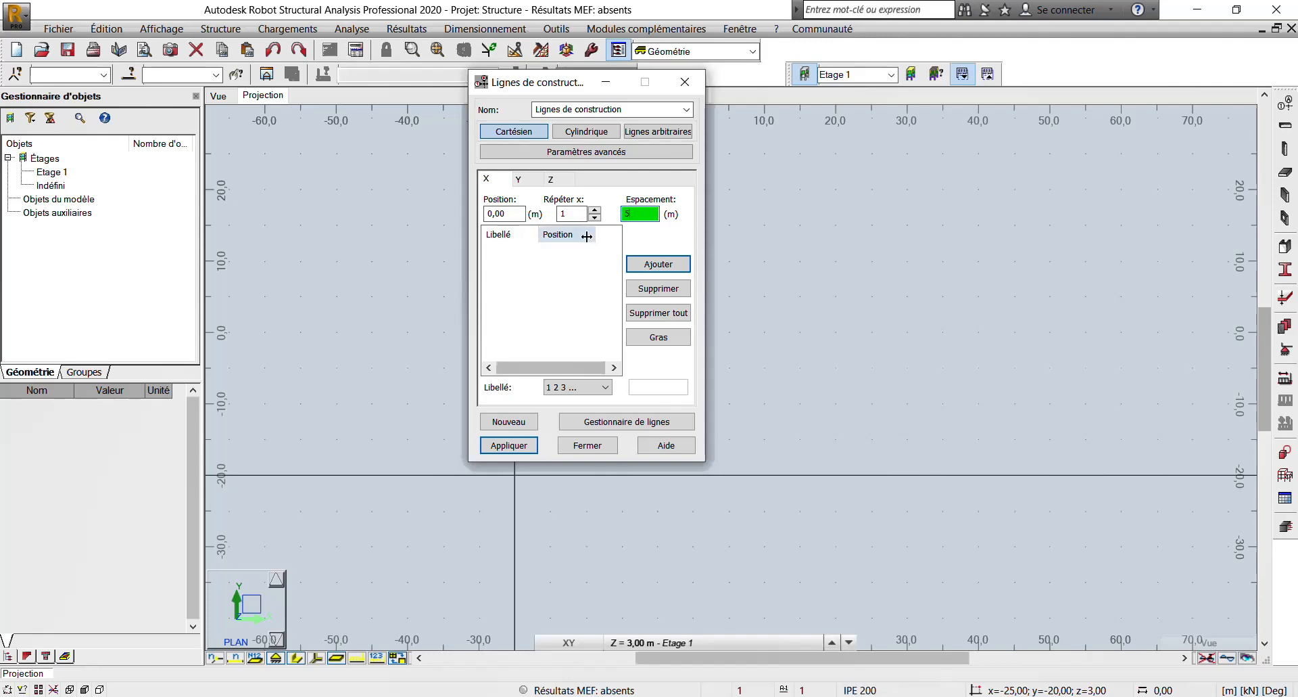
left_click(651, 266)
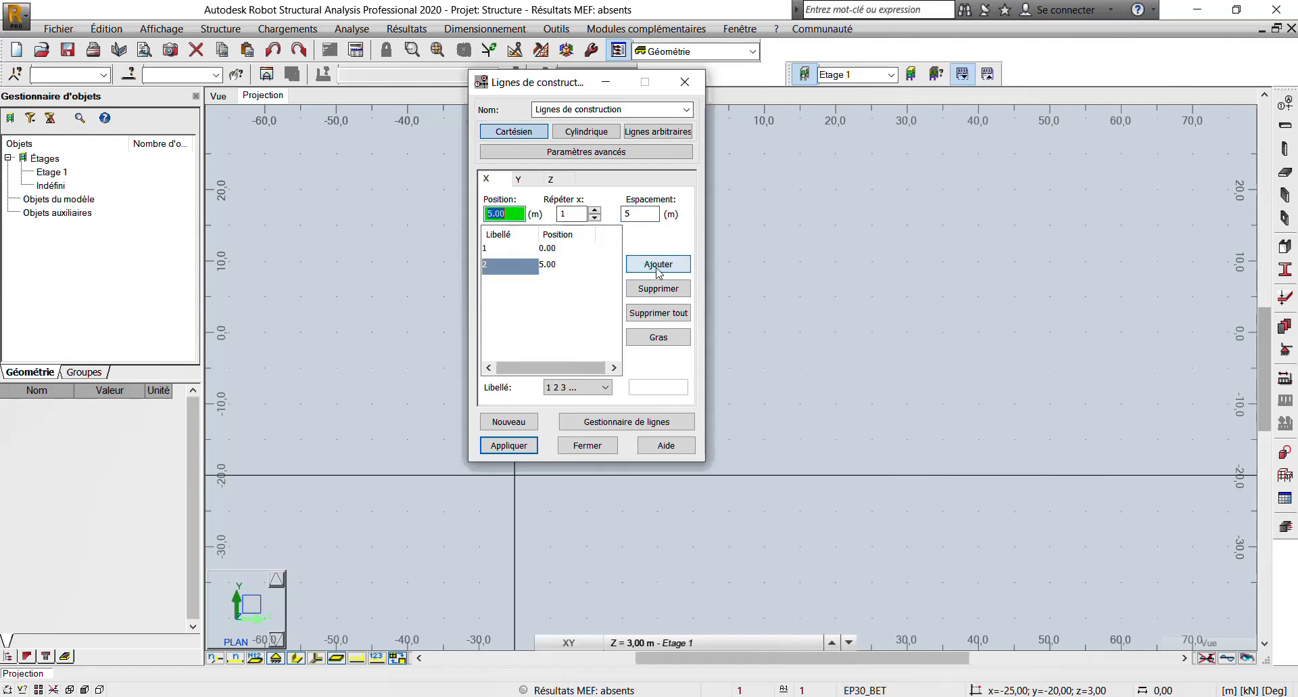
left_click(577, 393)
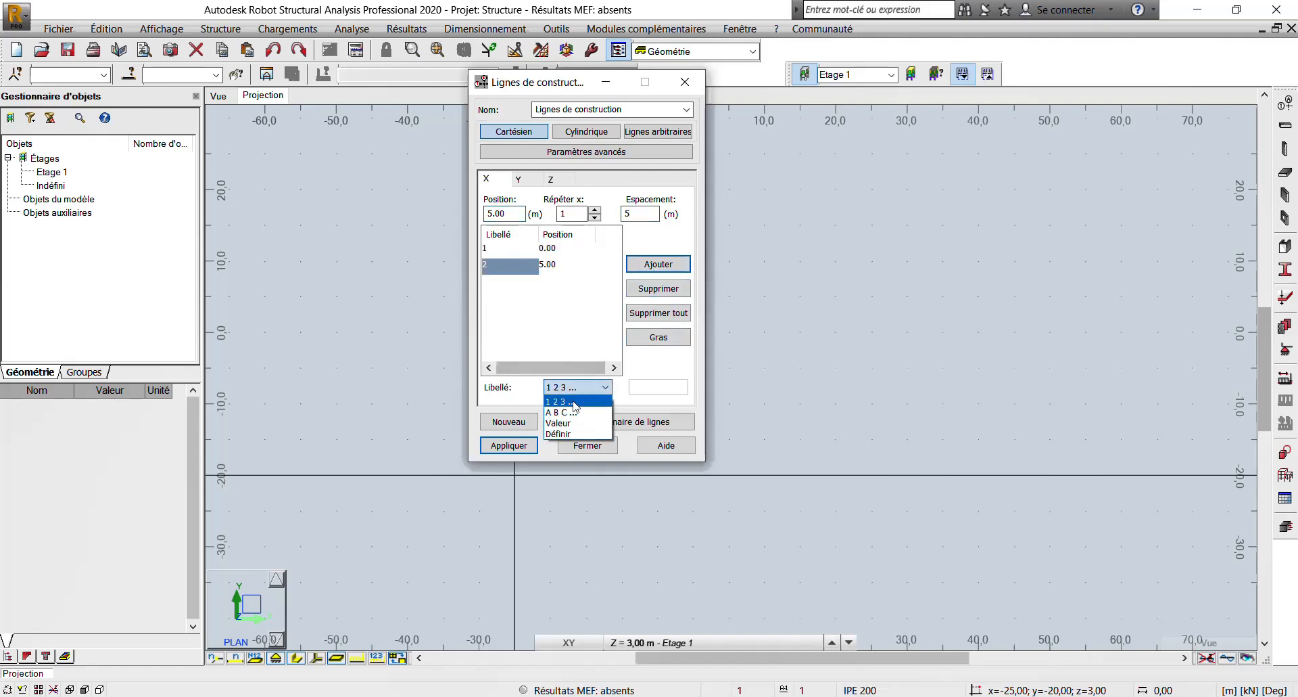
left_click(577, 409)
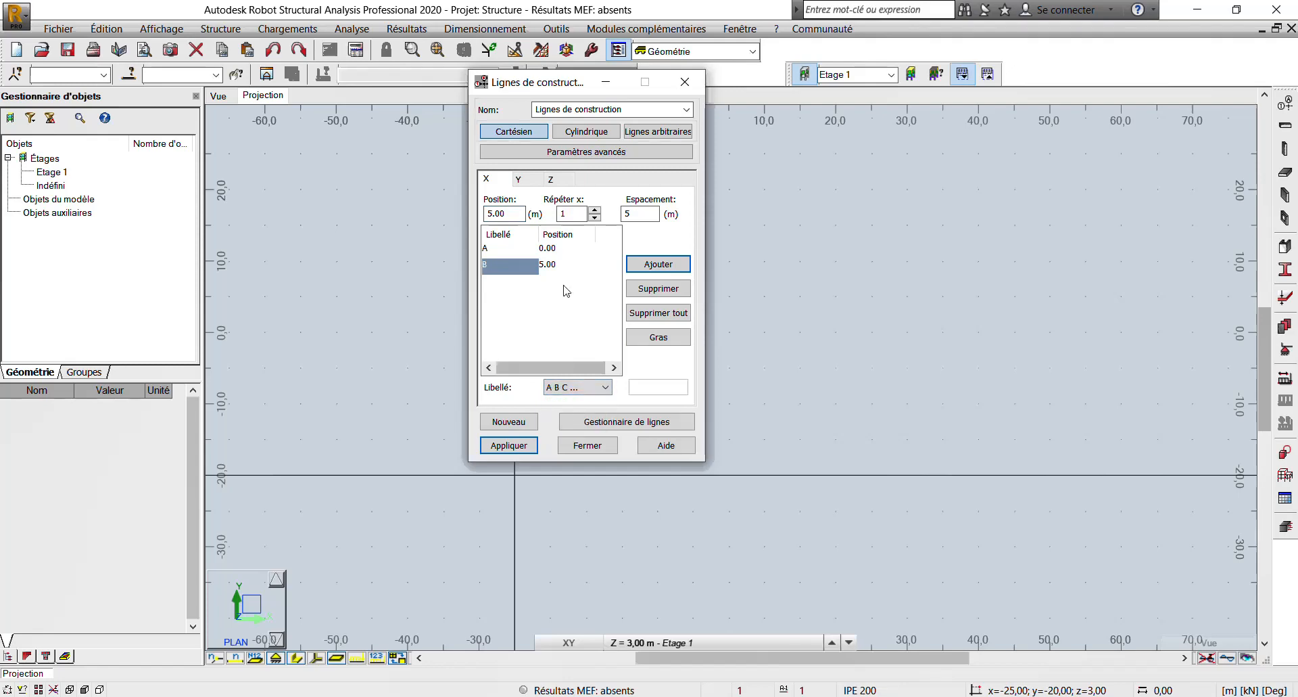
- Add a Y construction line at position 0 with one repetition and a spacing of 0 m
left_click(531, 181)
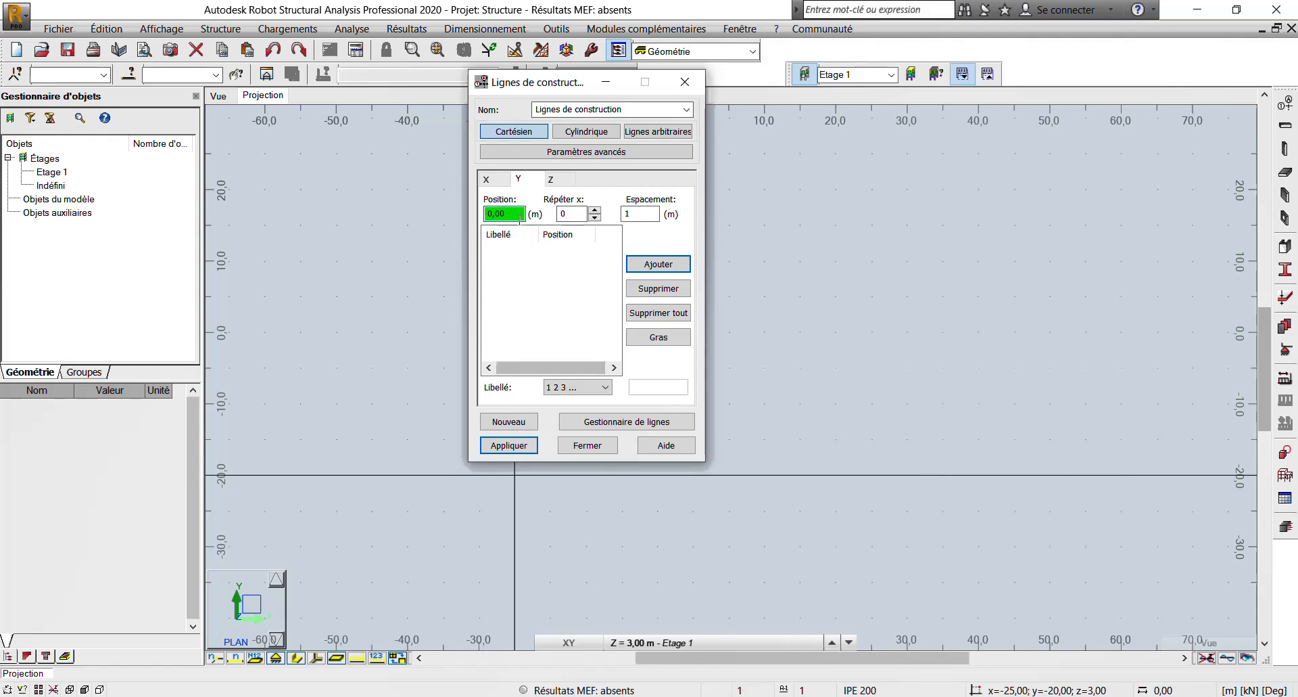
left_click(595, 210)
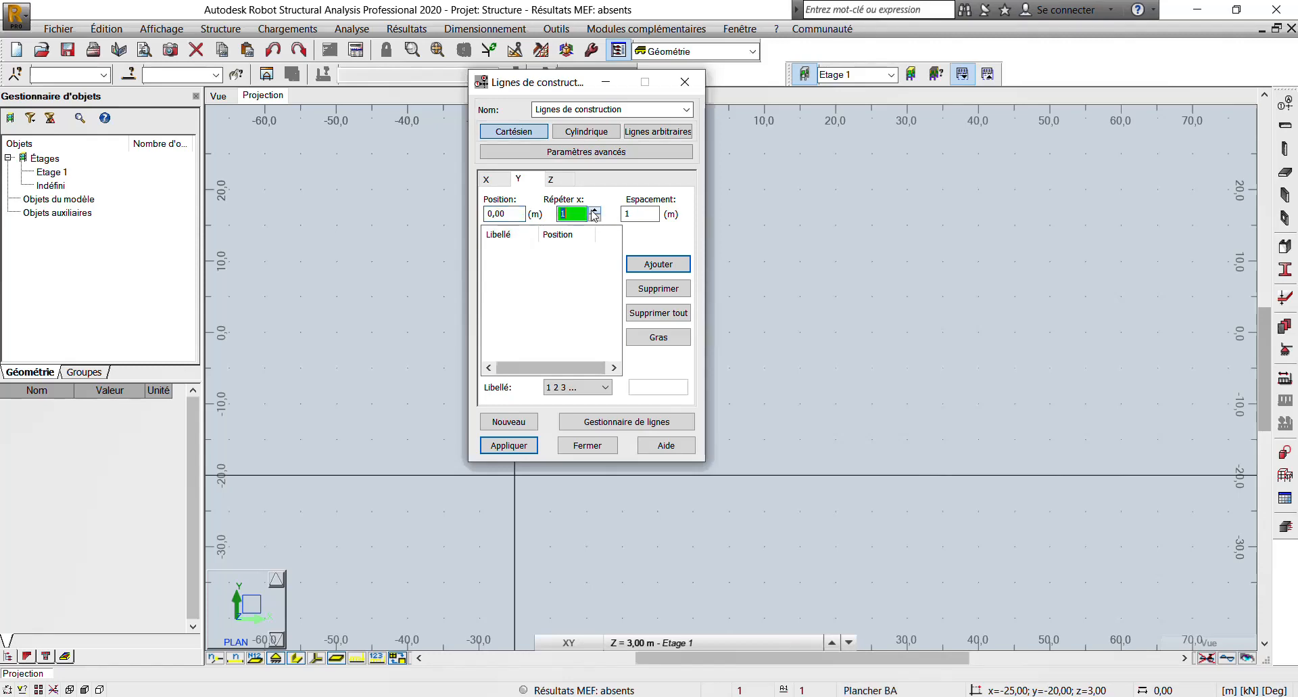
left_click(645, 214)
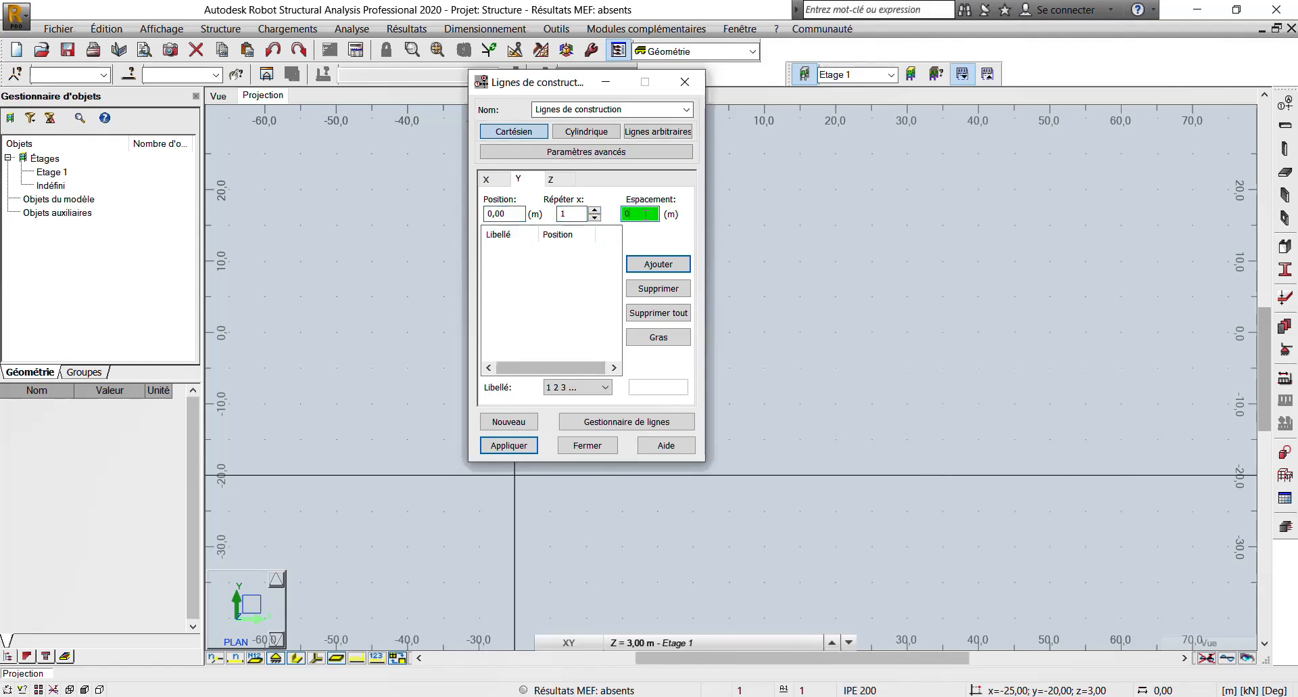
left_click(639, 263)
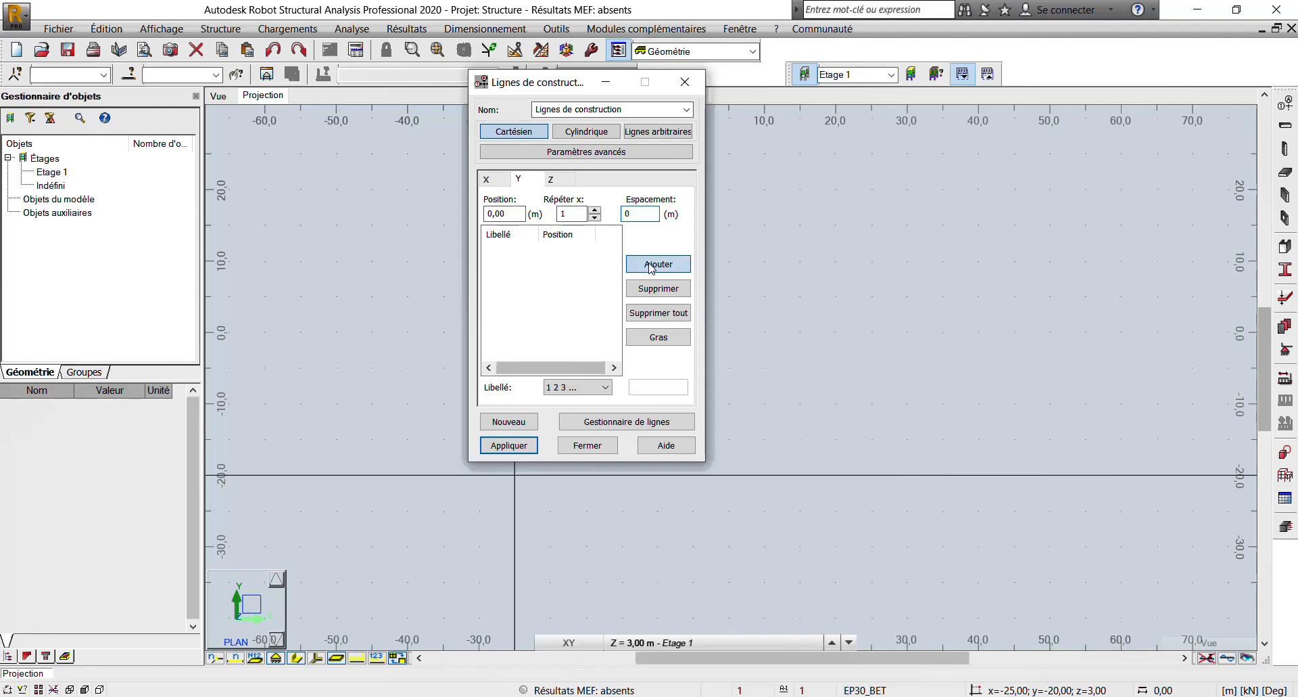
- Add a Z level at position 0 with one repetition and 0 m spacing, and apply the construction lines
left_click(557, 180)
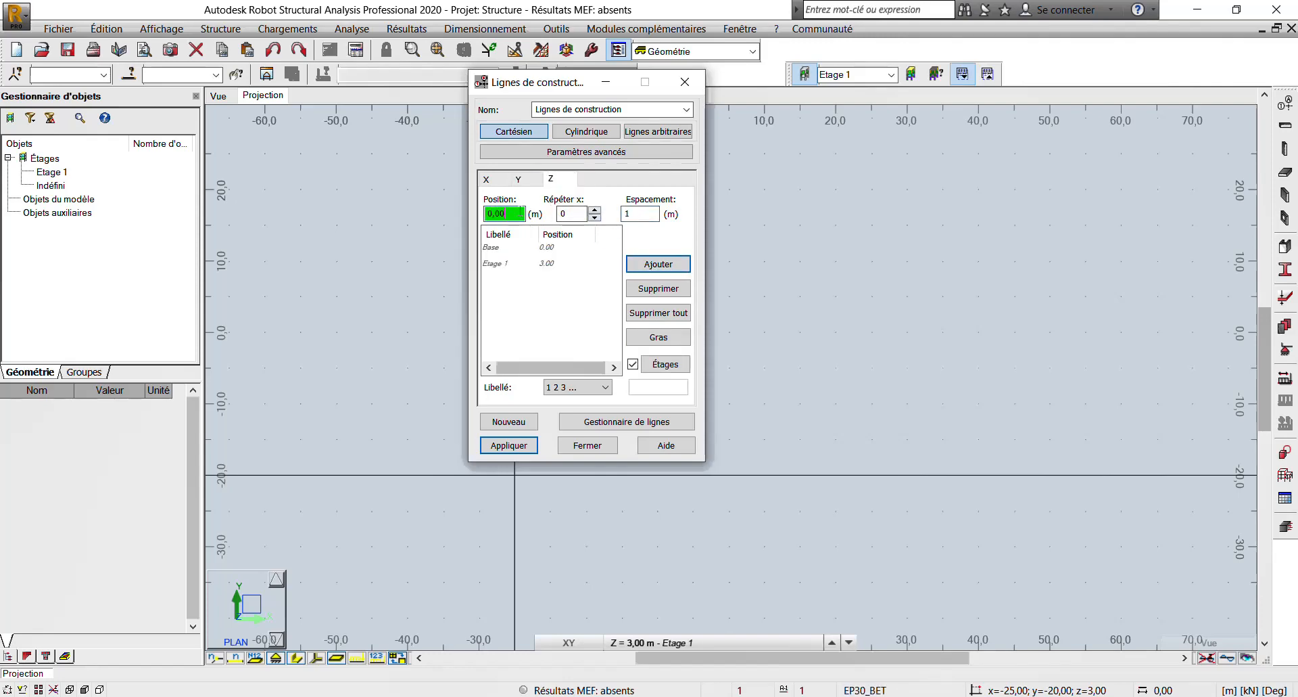
left_click(595, 210)
left_click(636, 213)
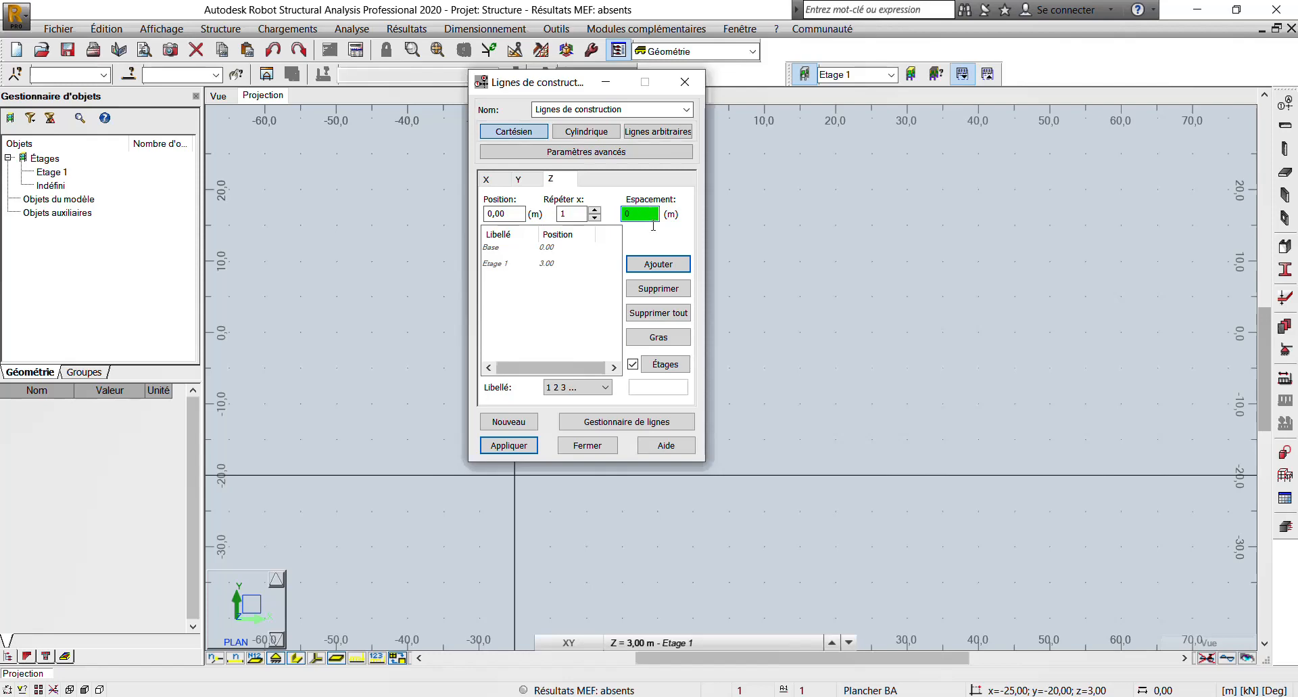
left_click(658, 264)
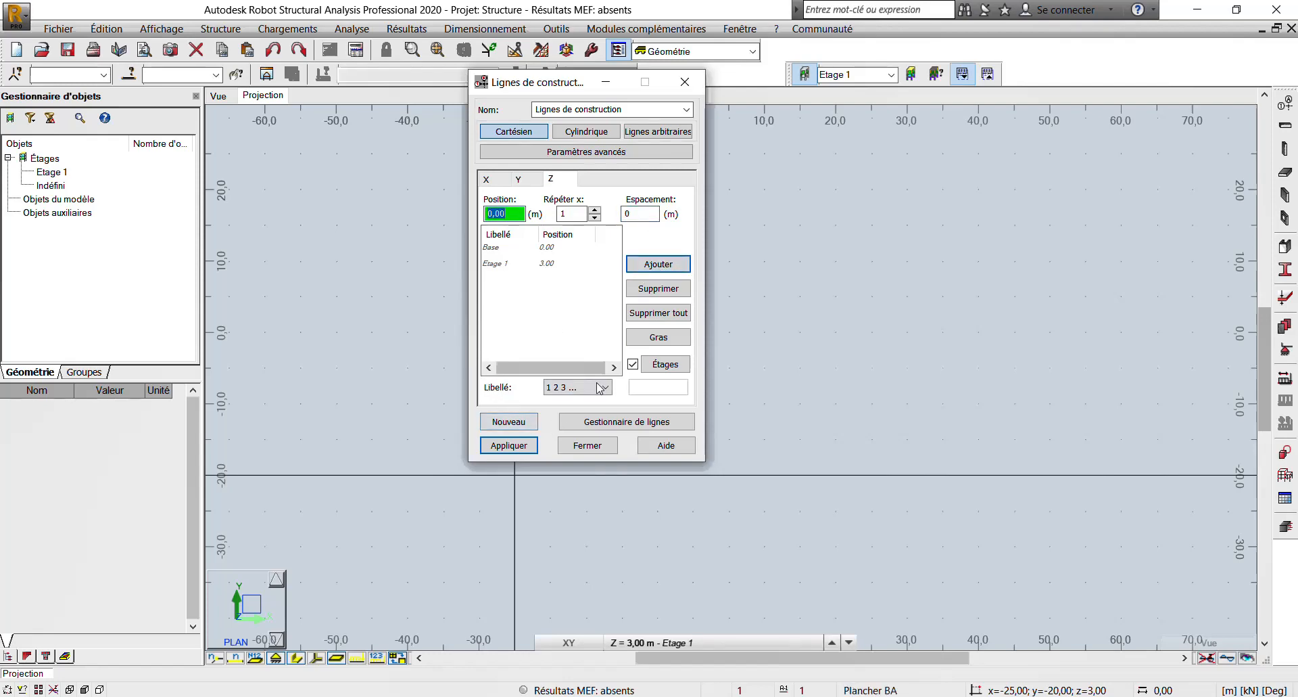
left_click(511, 446)
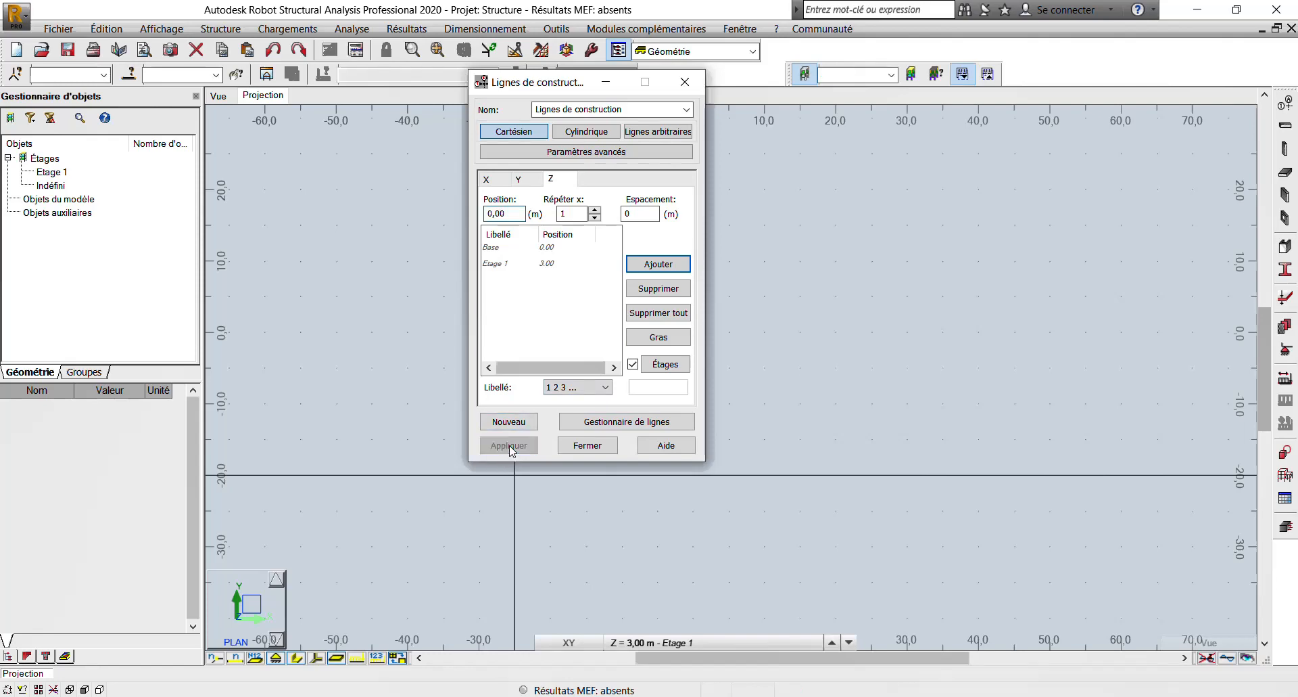
left_click(588, 445)
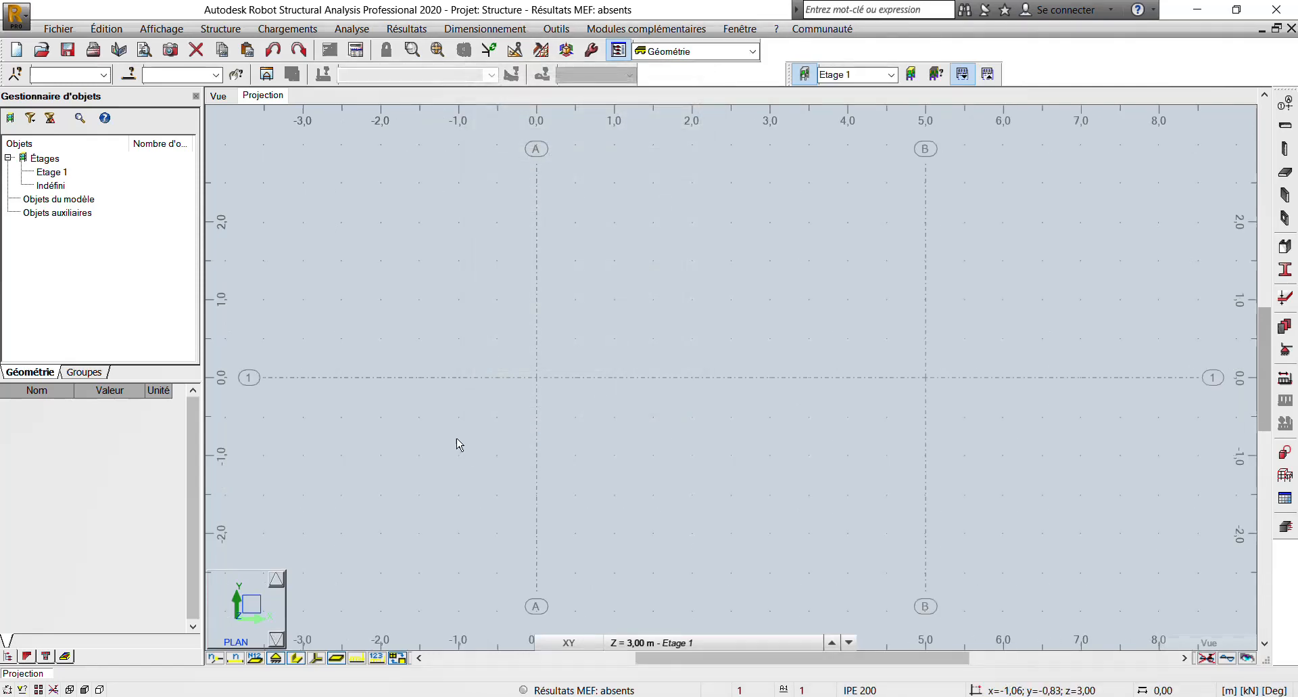
- Dimension the distance between axes A and B along axis 1, placing the dimension line at y = -1 m
scroll(818, 414, "up", 1)
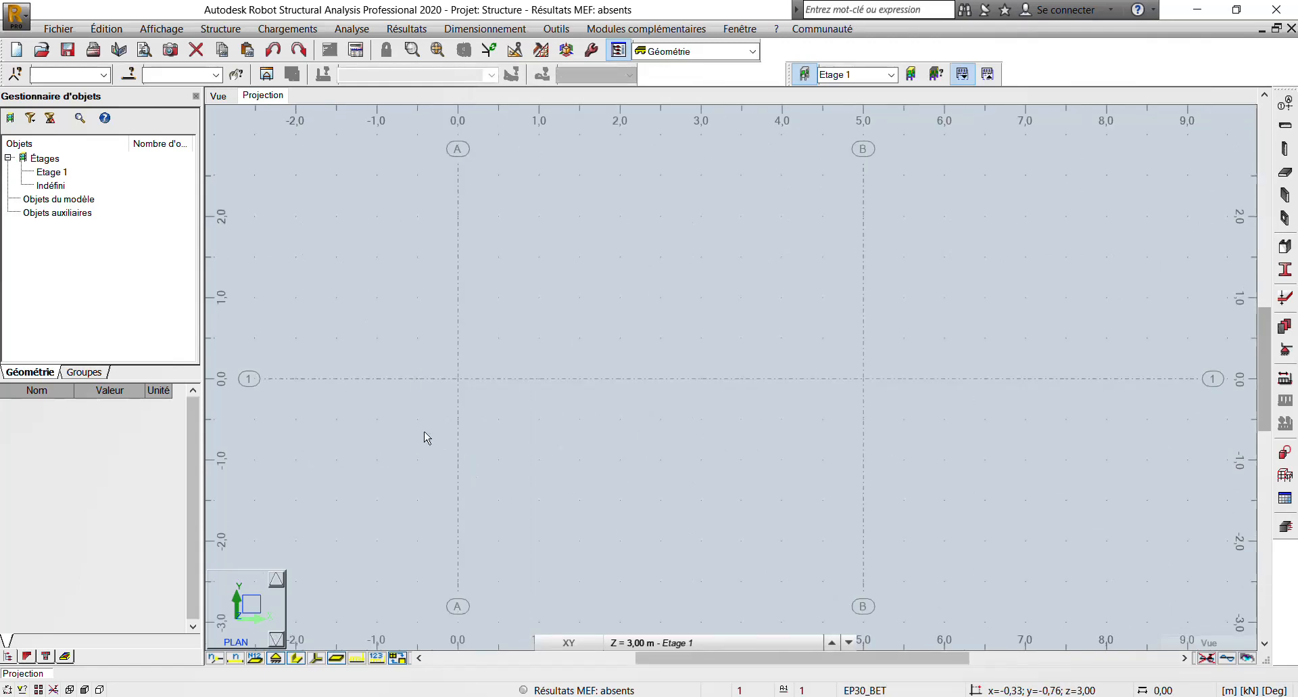
left_click(555, 28)
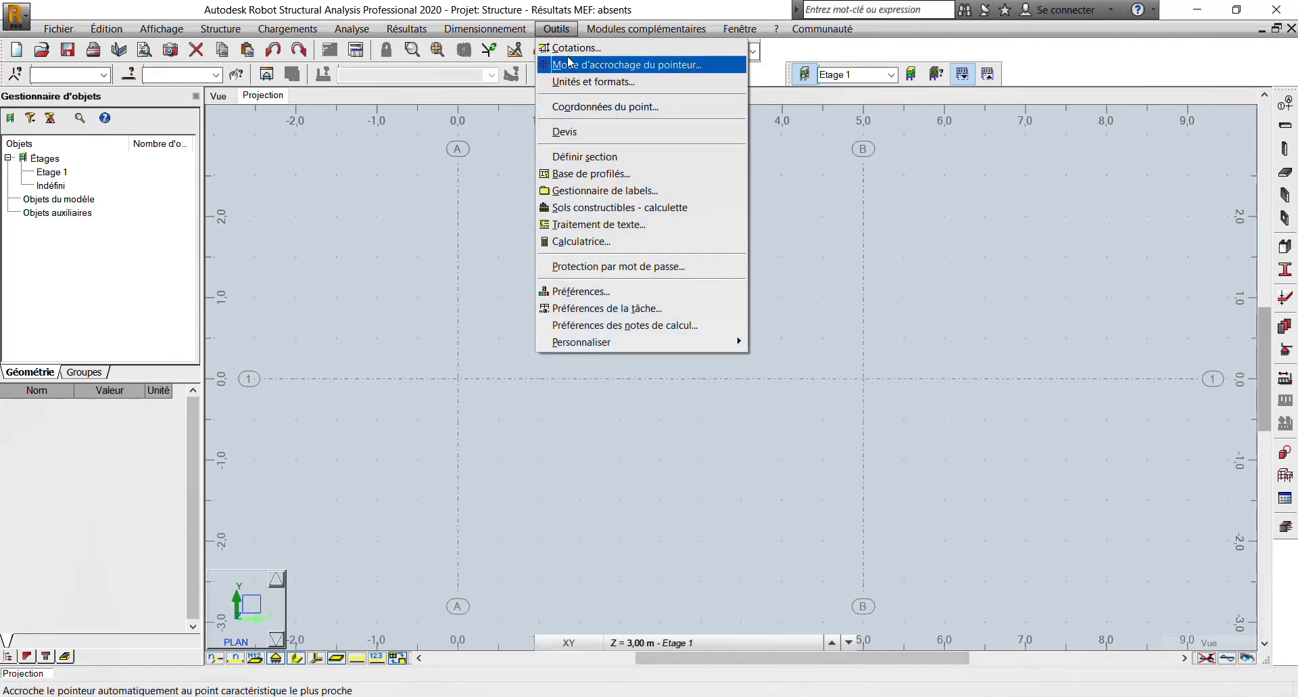
left_click(575, 47)
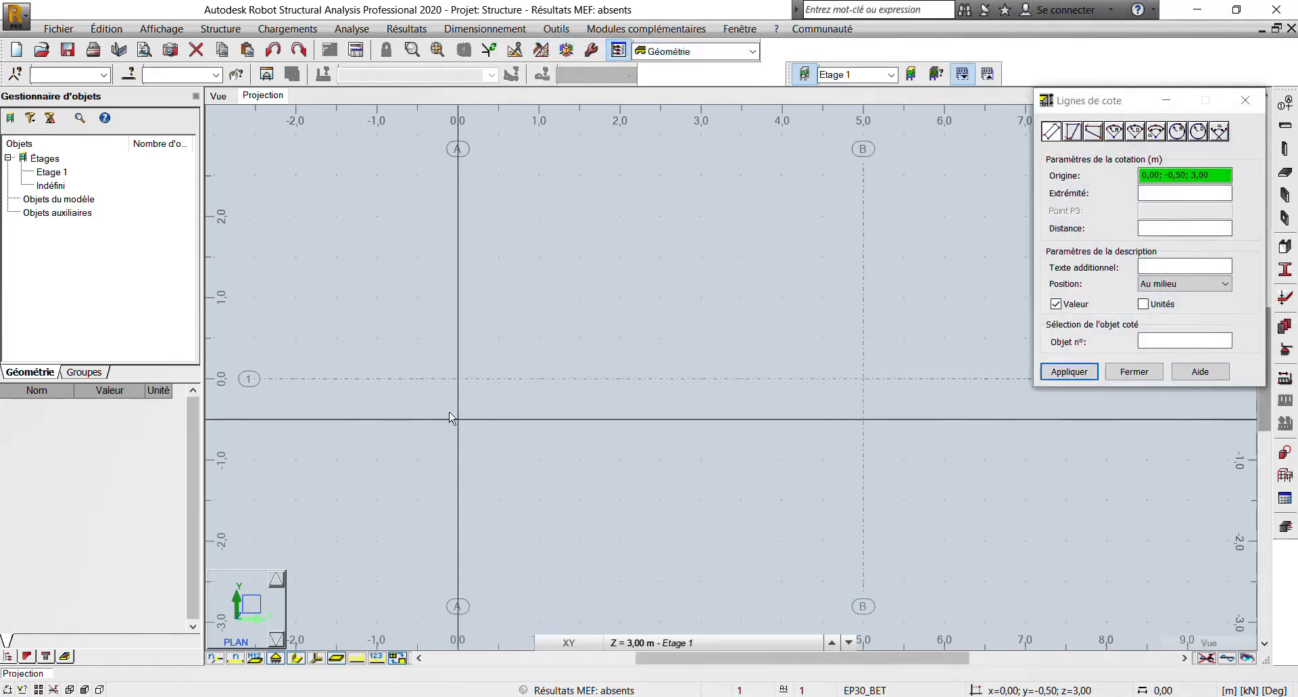
left_click(459, 378)
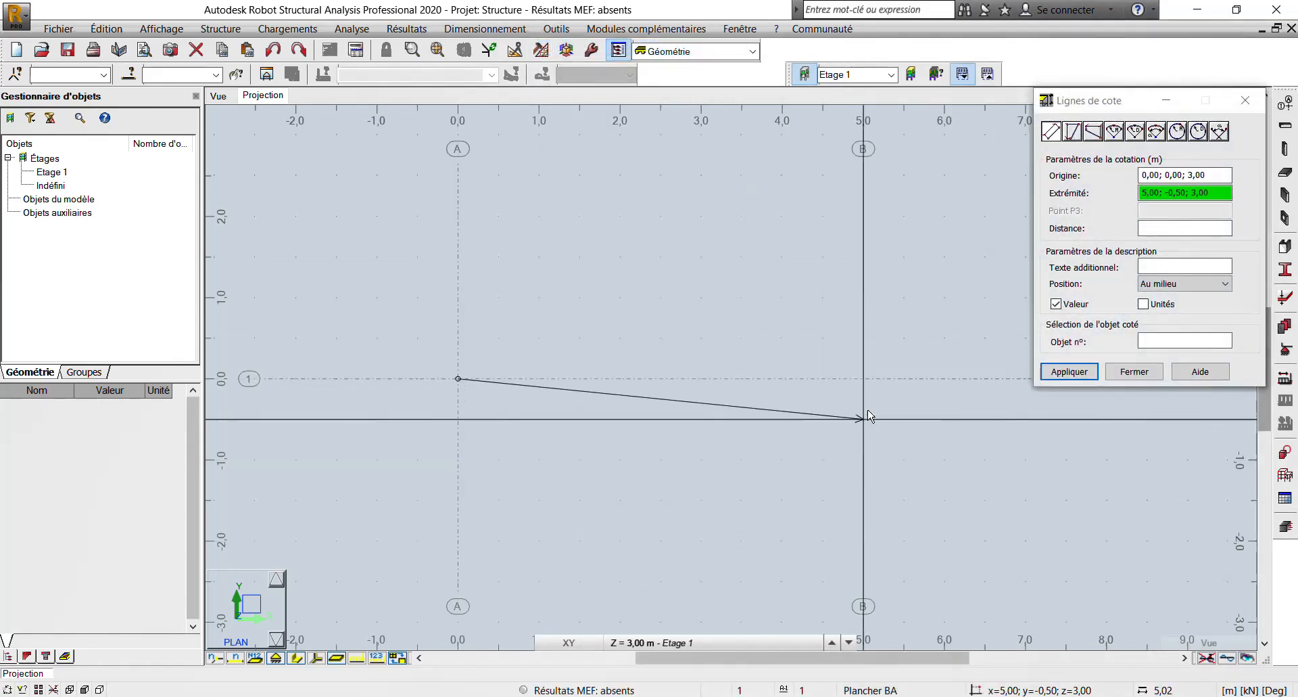
left_click(862, 381)
left_click(859, 460)
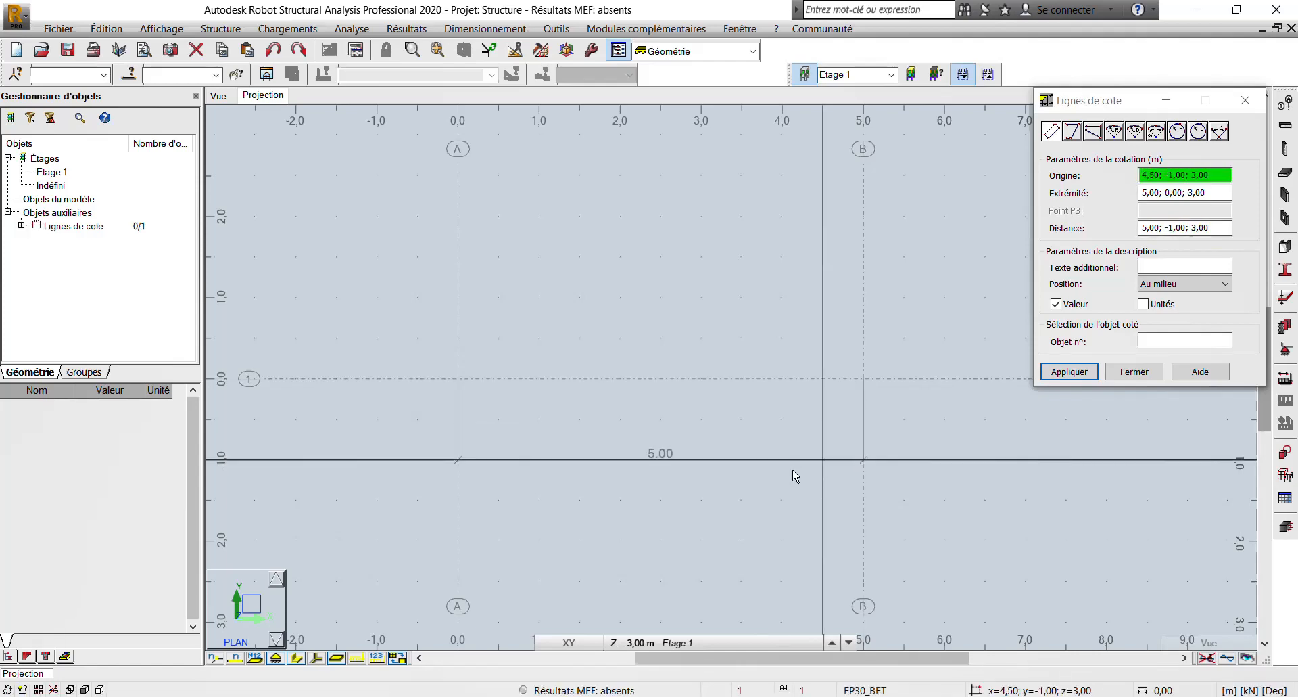
scroll(625, 492, "up", 2)
middle_click_drag(628, 484, 562, 377)
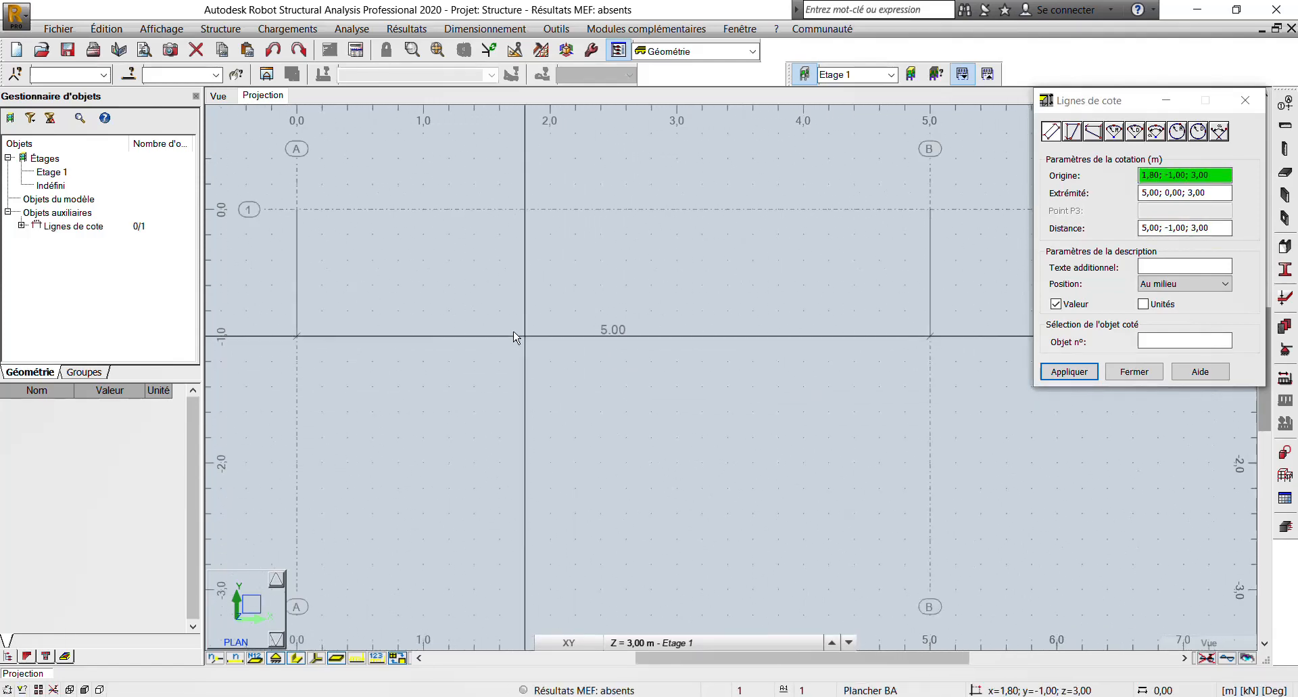
middle_click_drag(514, 332, 558, 378)
scroll(595, 429, "up", 2)
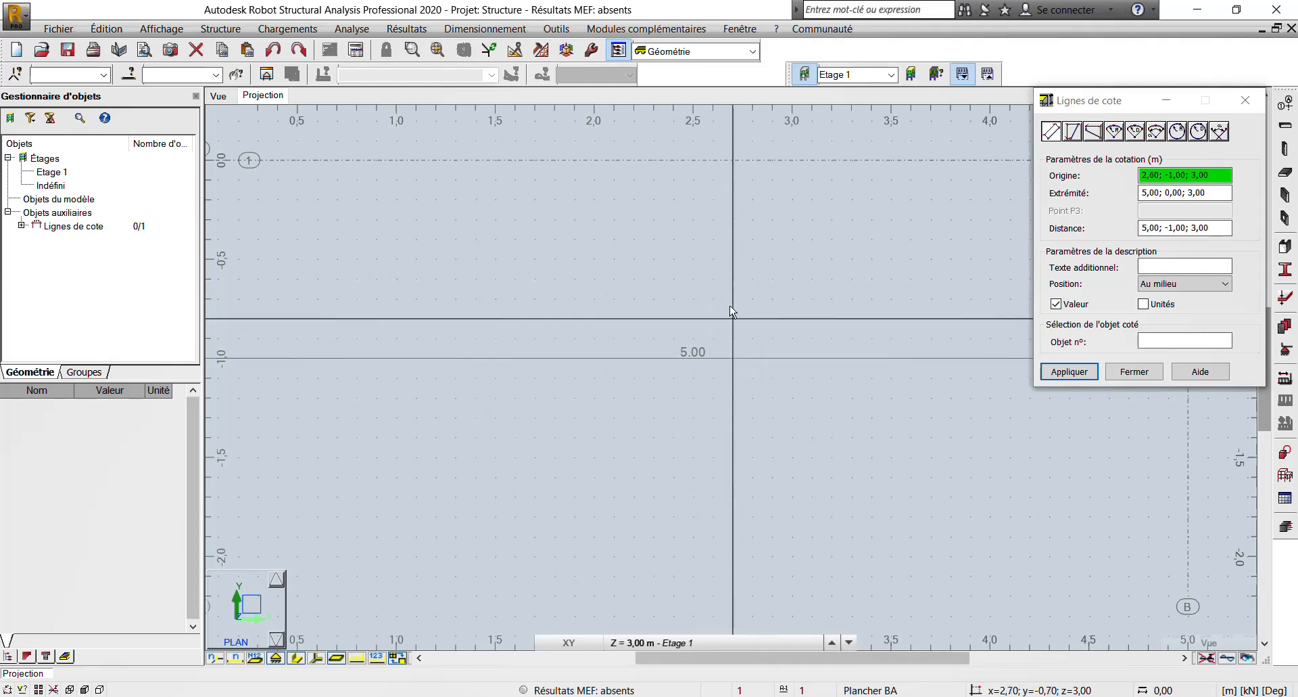
left_click(1158, 372)
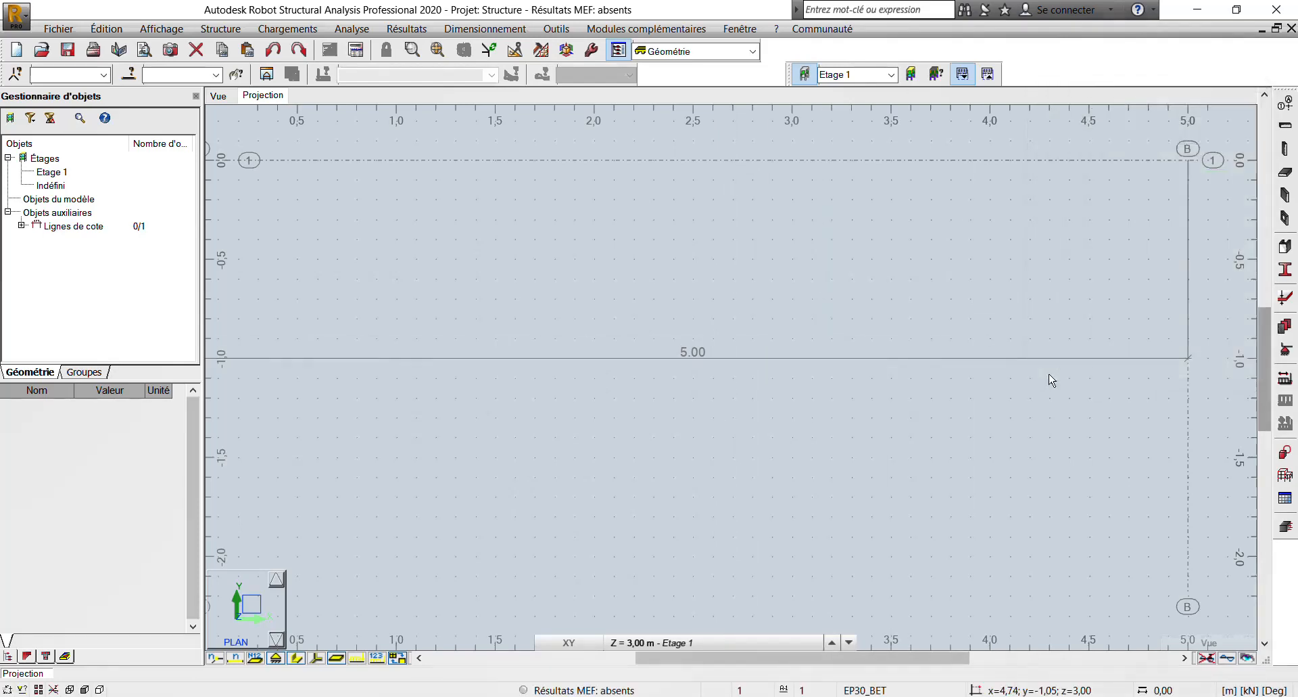
- Delete the dimension line between axes A and B
scroll(843, 371, "down", 2)
left_click(831, 364)
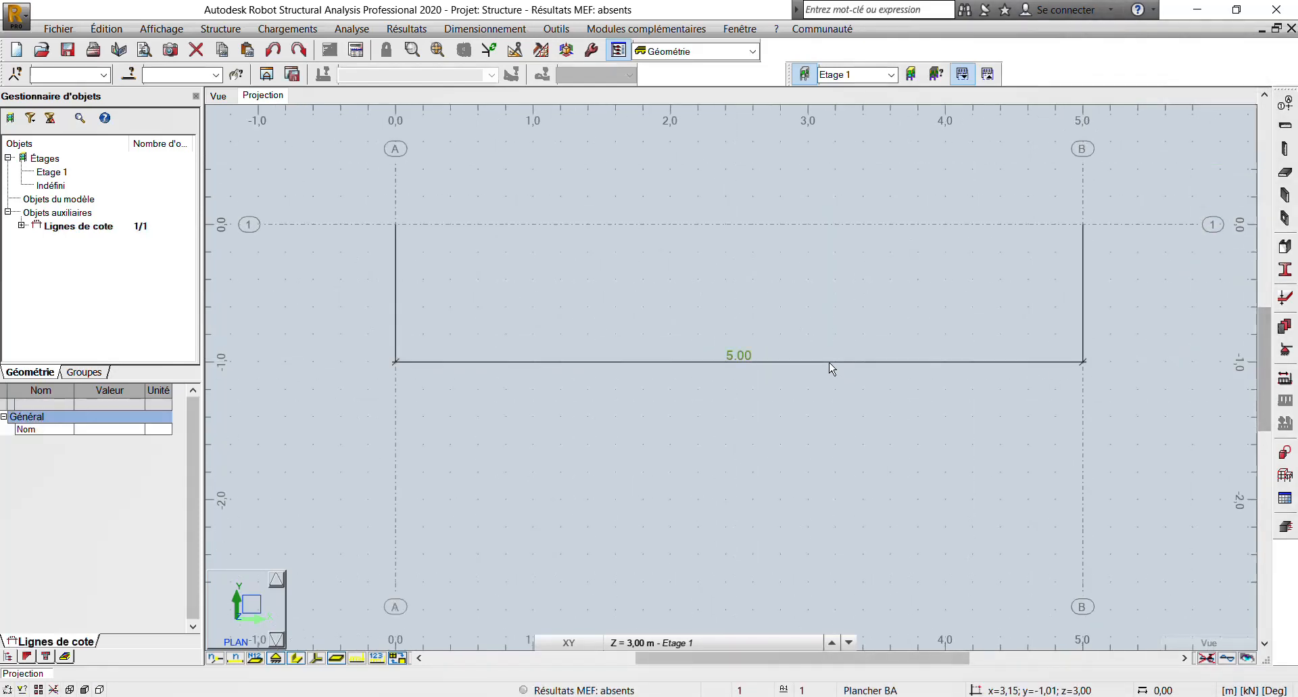
key("Delete")
scroll(699, 327, "down", 2)
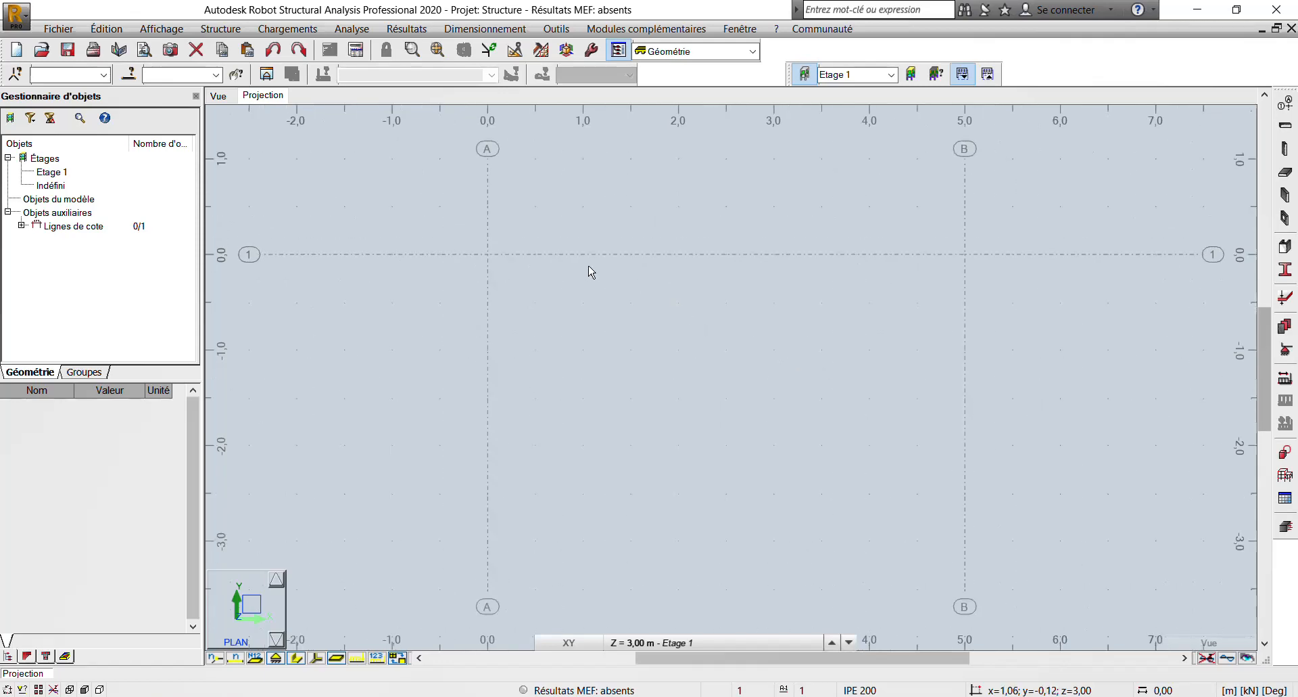
middle_click_drag(931, 225, 872, 310)
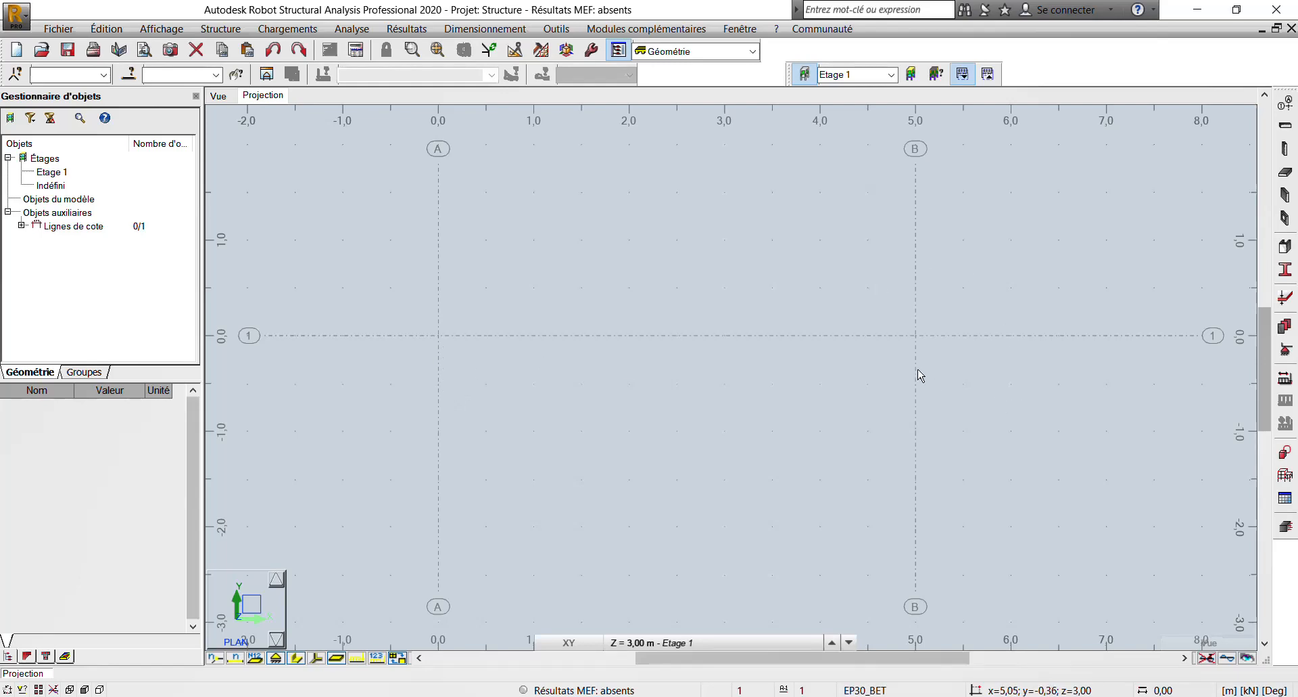
scroll(917, 370, "up", 1)
middle_click_drag(895, 337, 936, 309)
scroll(909, 351, "down", 1)
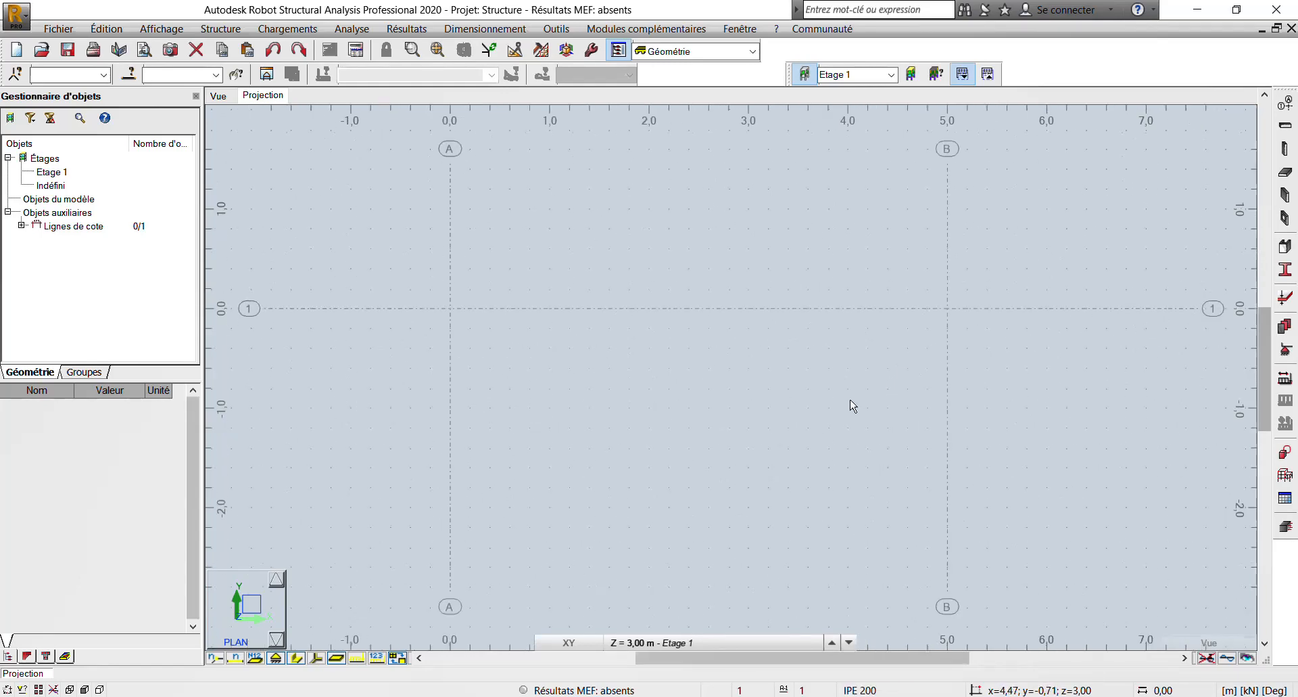
scroll(555, 450, "down", 1)
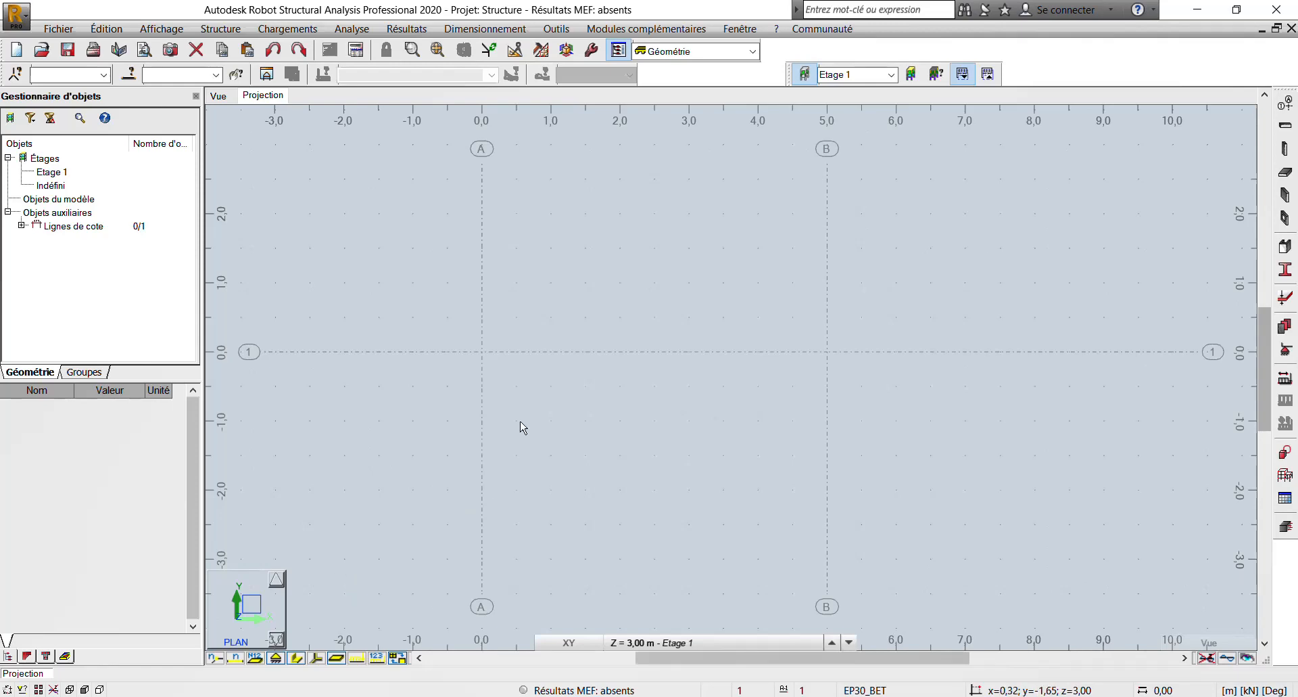
- Define the steel beam's section as IPE 200 from the OTUA database's IPE family in ACIER E24, overwriting the existing profile of that name
left_click(1286, 125)
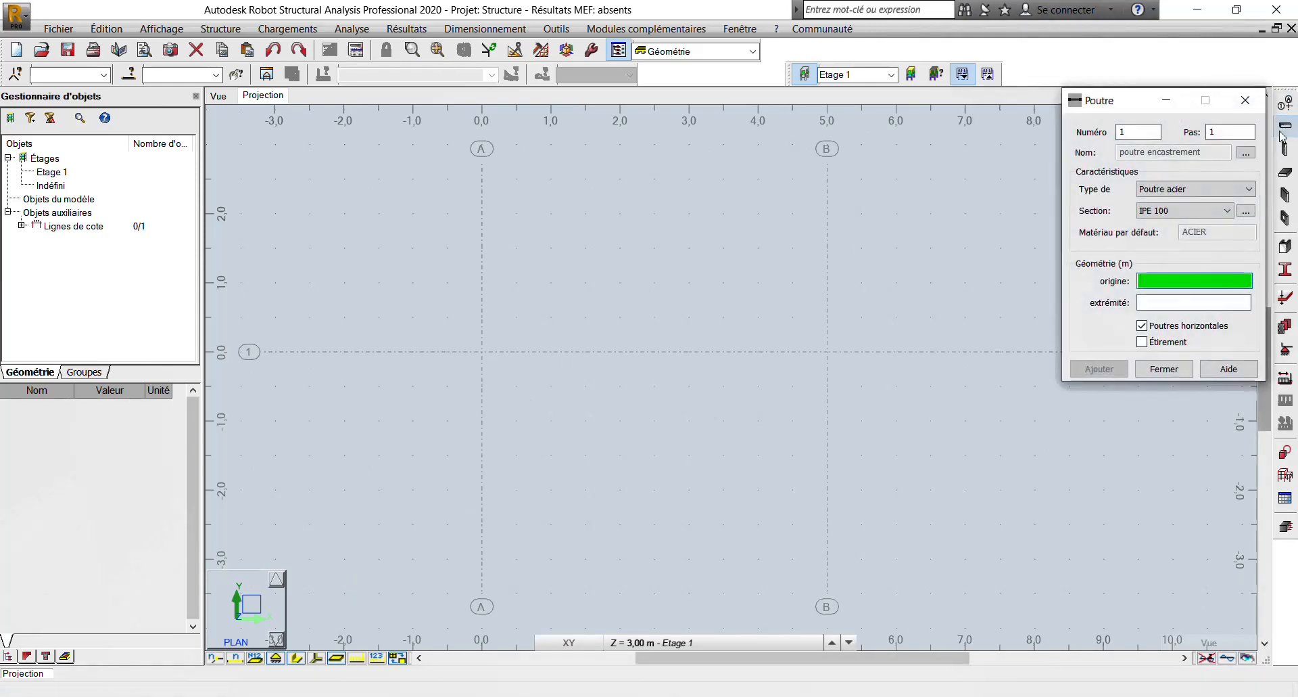
left_click(1245, 211)
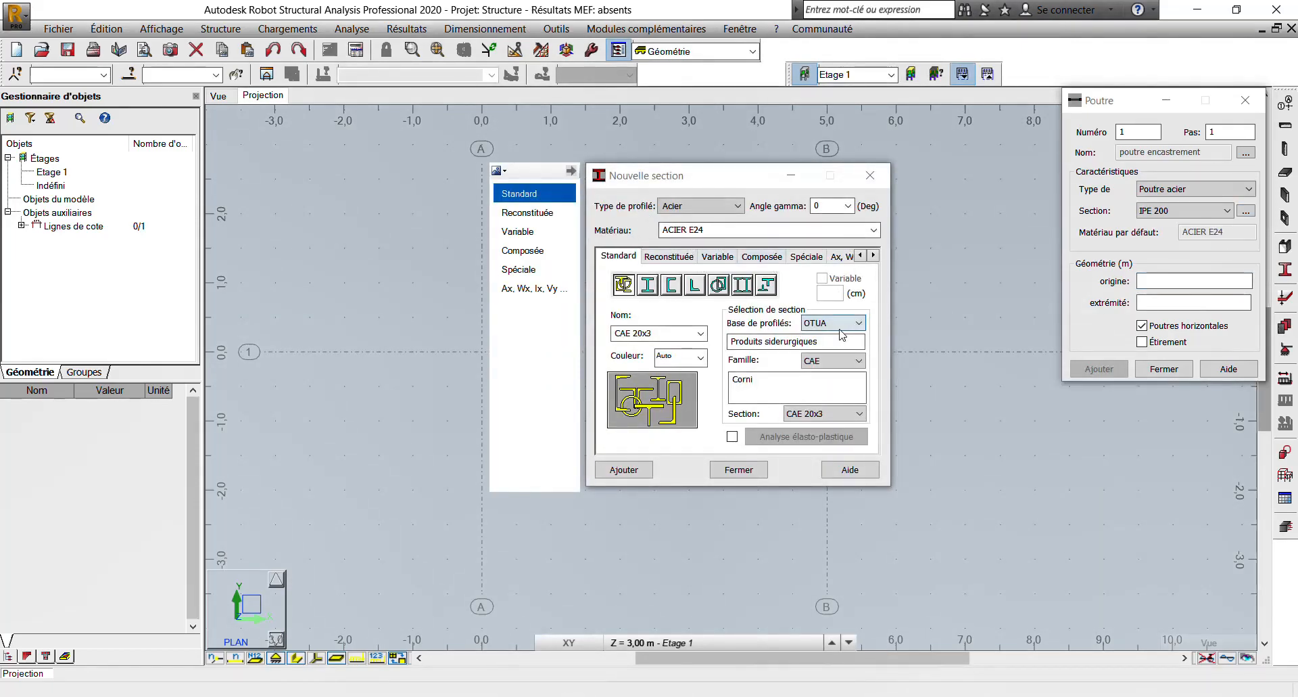
left_click(858, 361)
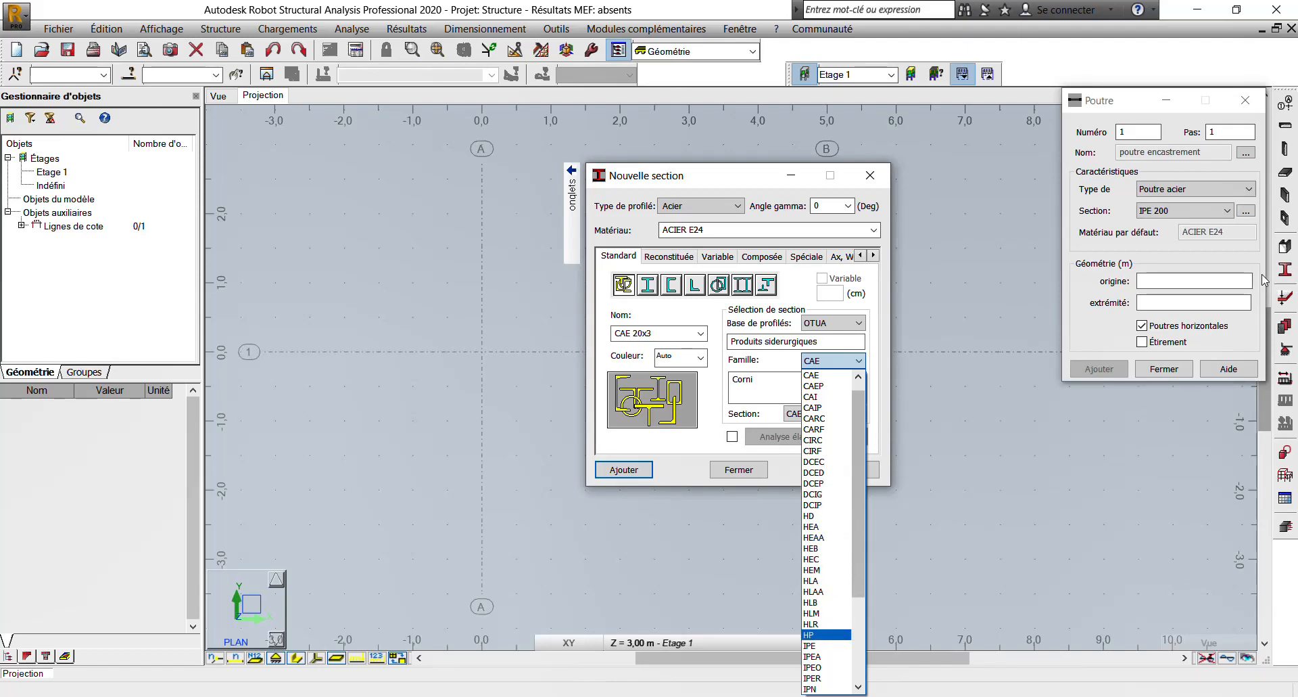
left_click(810, 645)
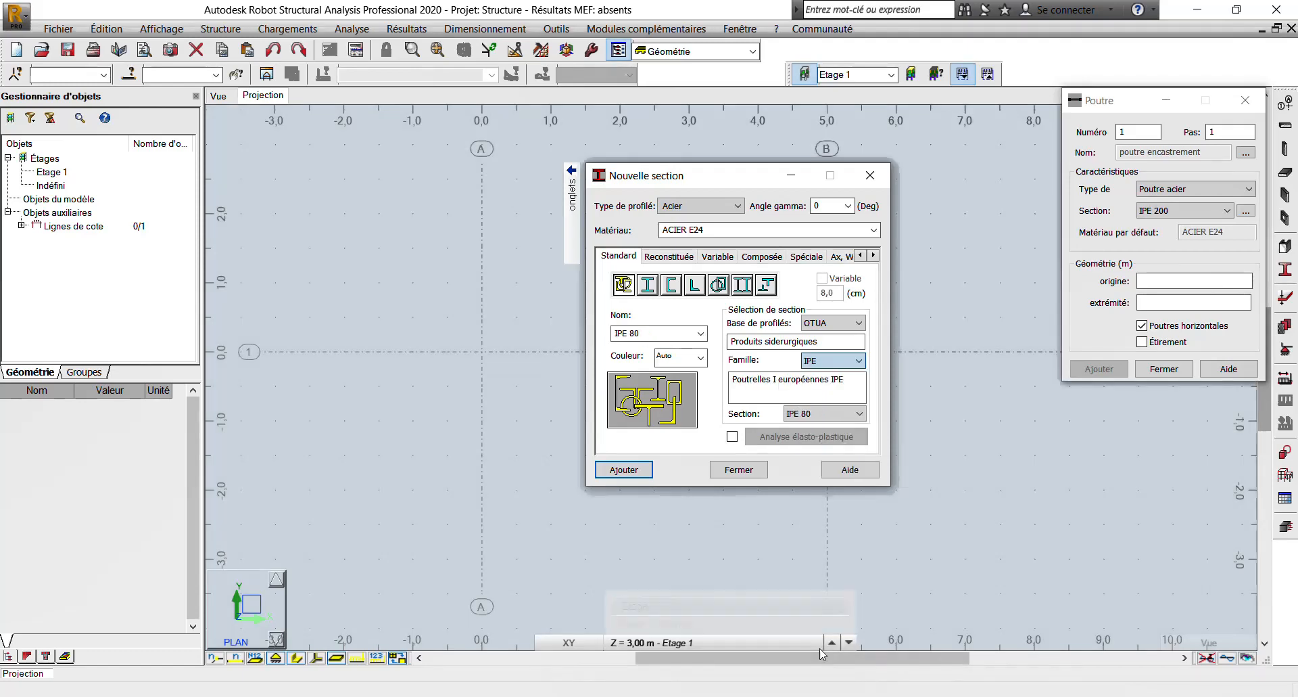
left_click(825, 414)
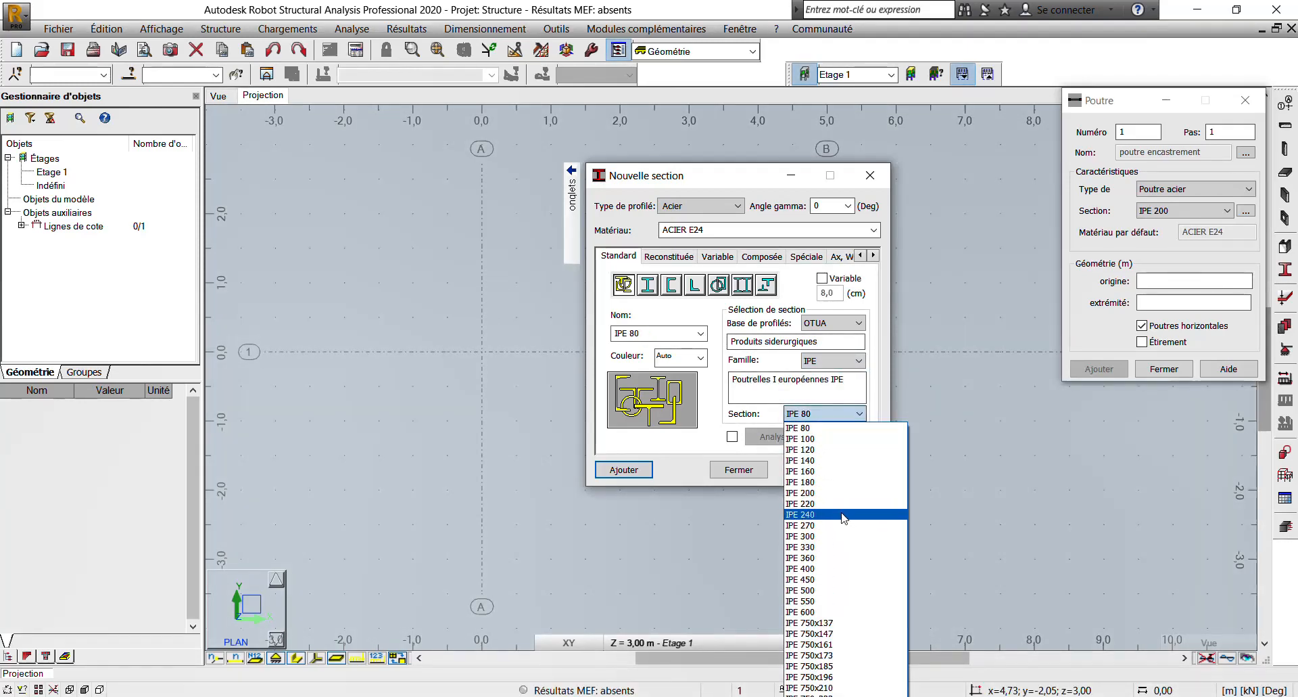
left_click(831, 493)
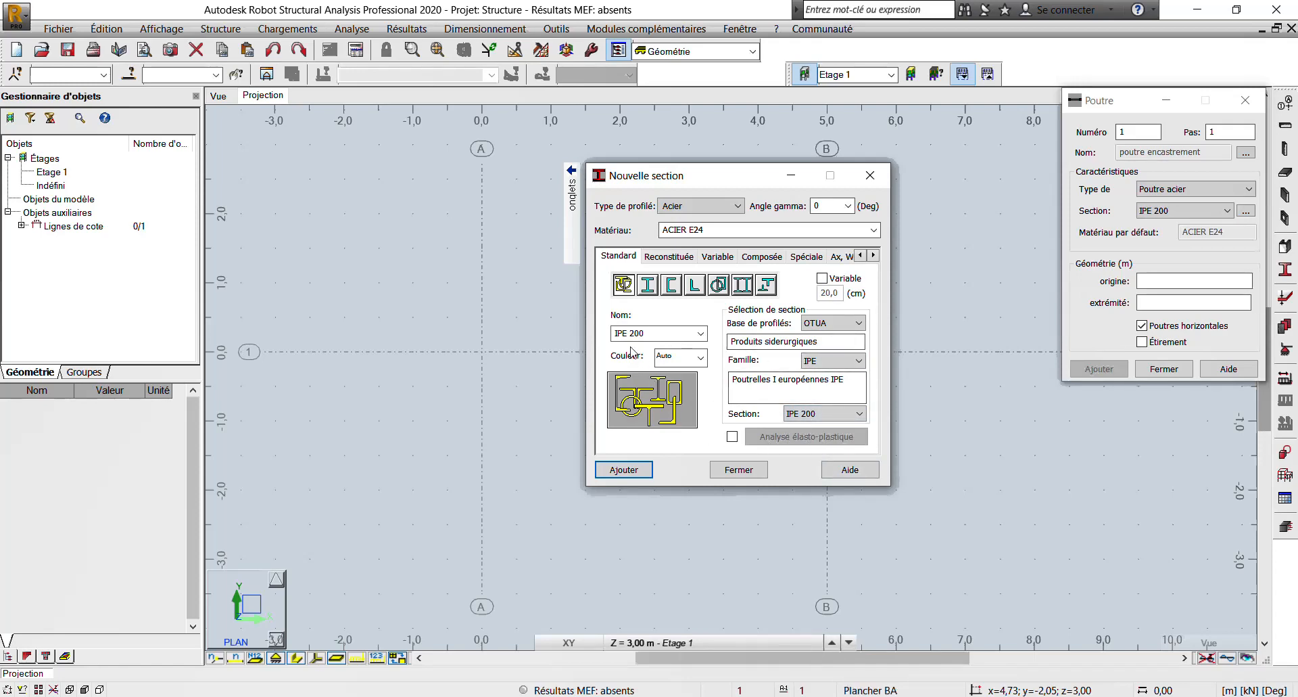
left_click(616, 468)
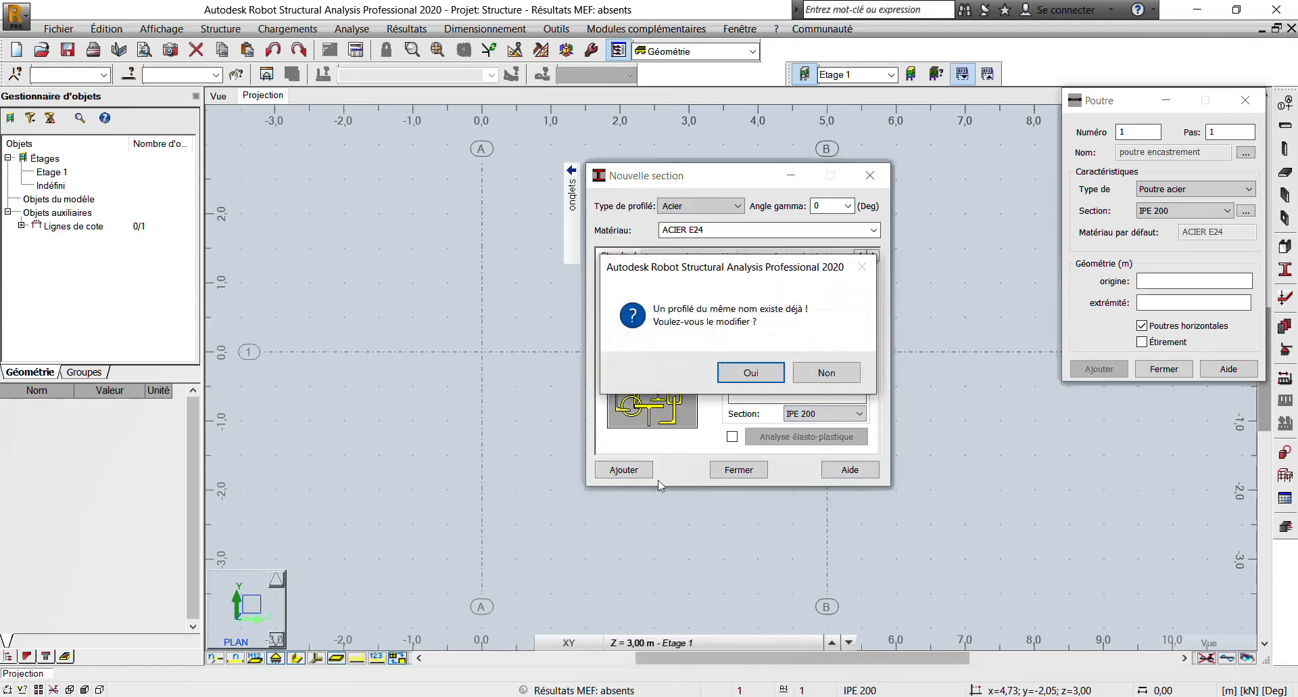
left_click(751, 372)
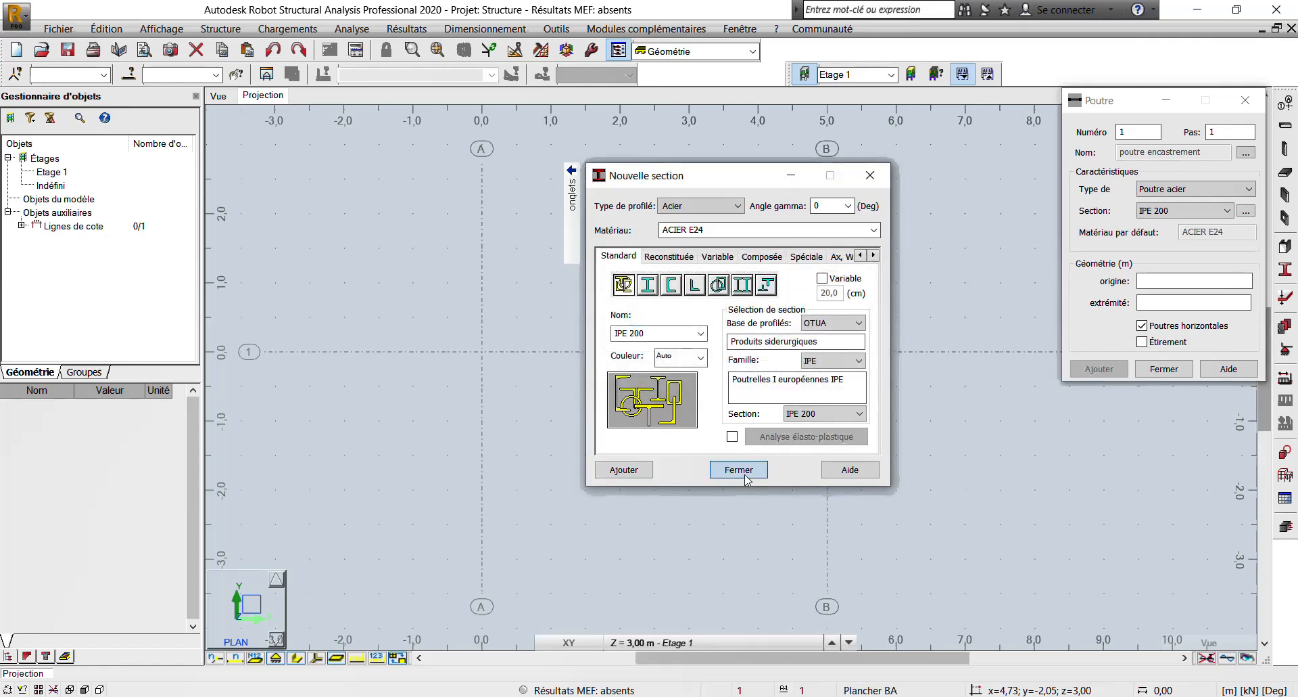
left_click(739, 469)
- Draw the IPE 200 beam along axis 1 from axis A to axis B at Z = 3.00 m
left_click(482, 351)
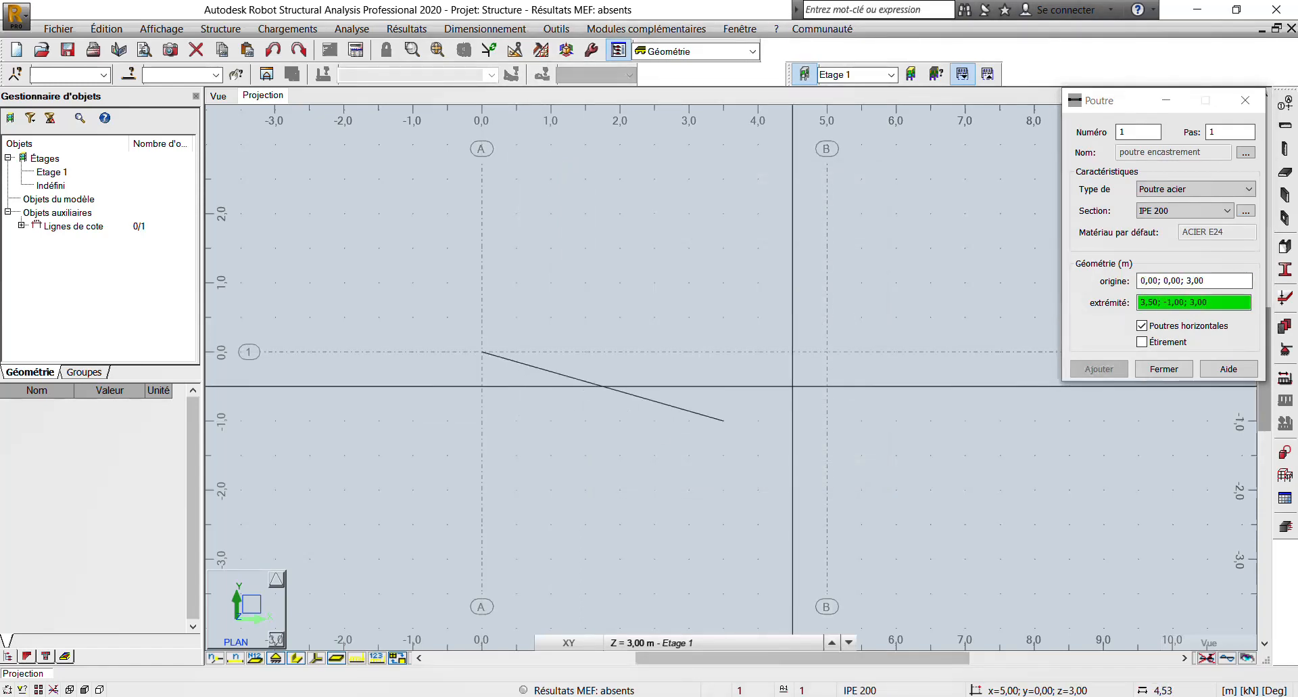
left_click(826, 351)
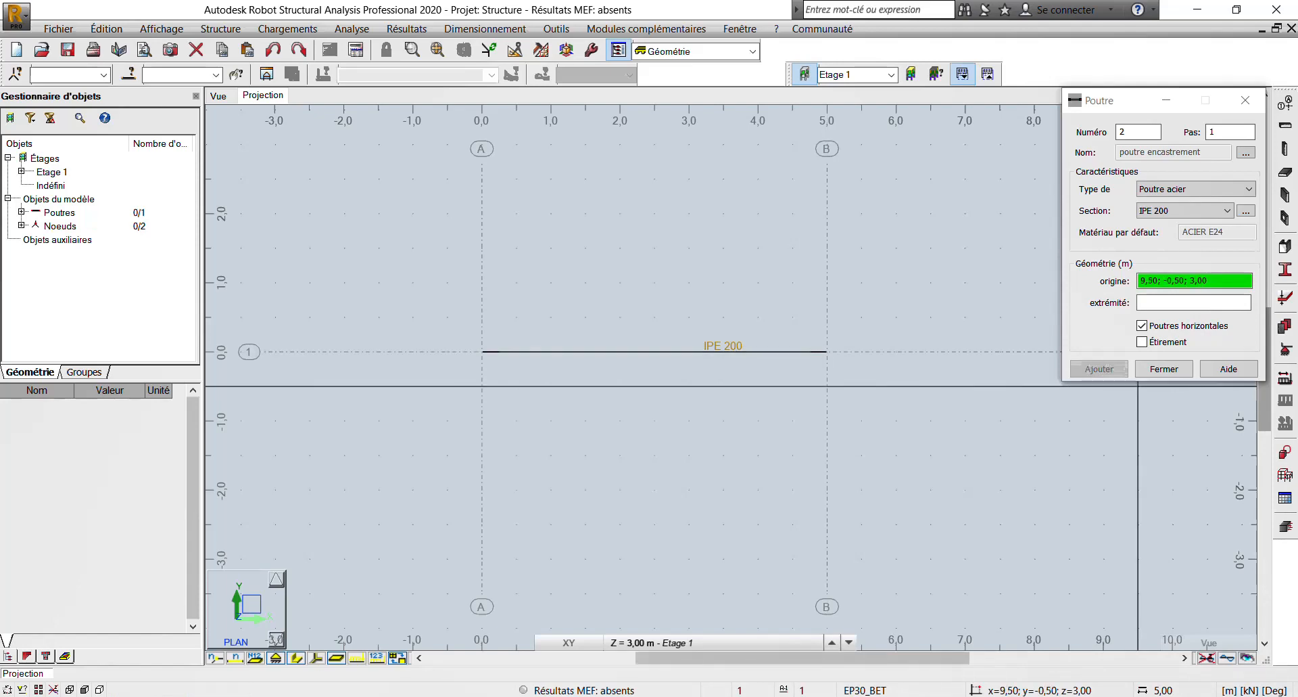
left_click(1164, 369)
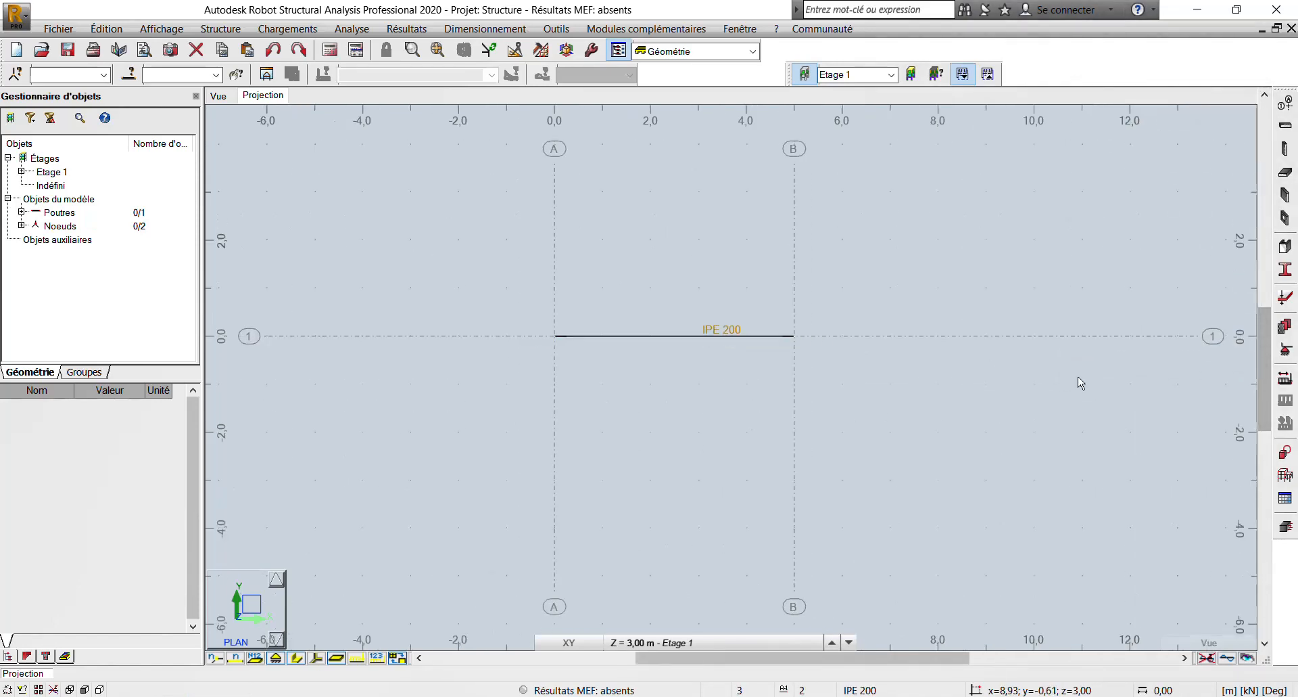
- Assign fixed nodal supports (Encastrement) to the beam's end nodes at axes A and B
left_click(1286, 350)
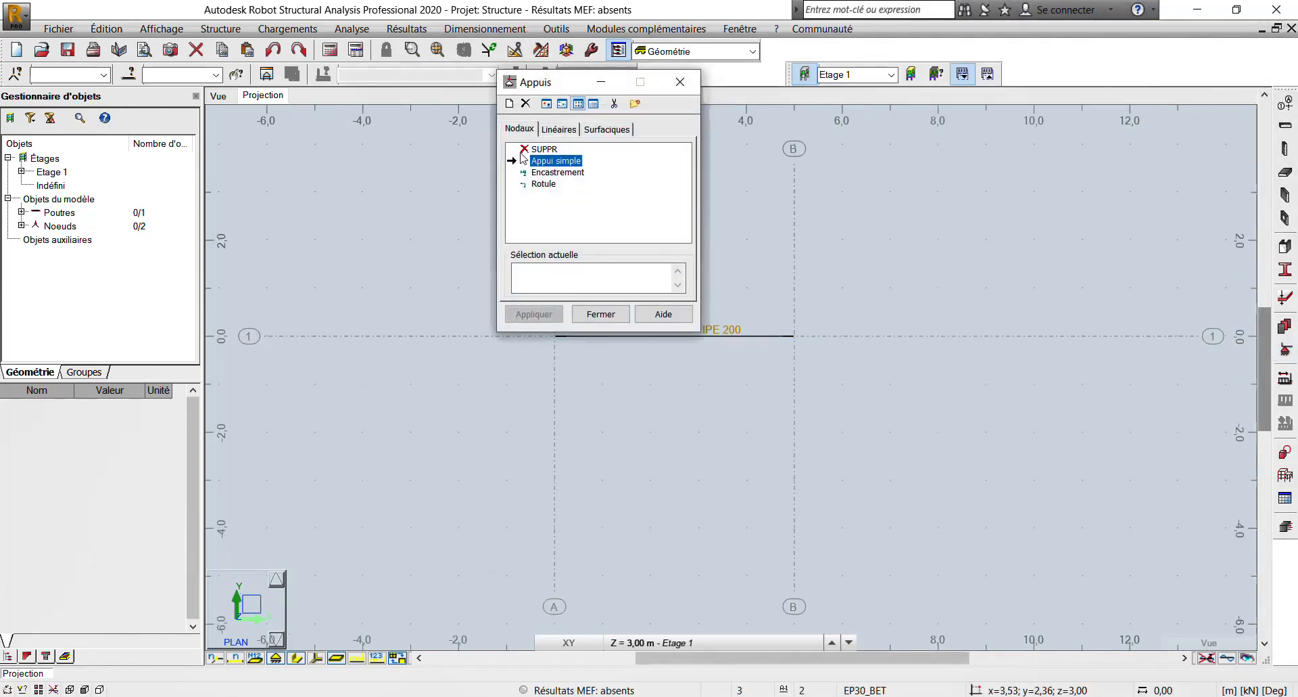
left_click(532, 173)
left_click(553, 266)
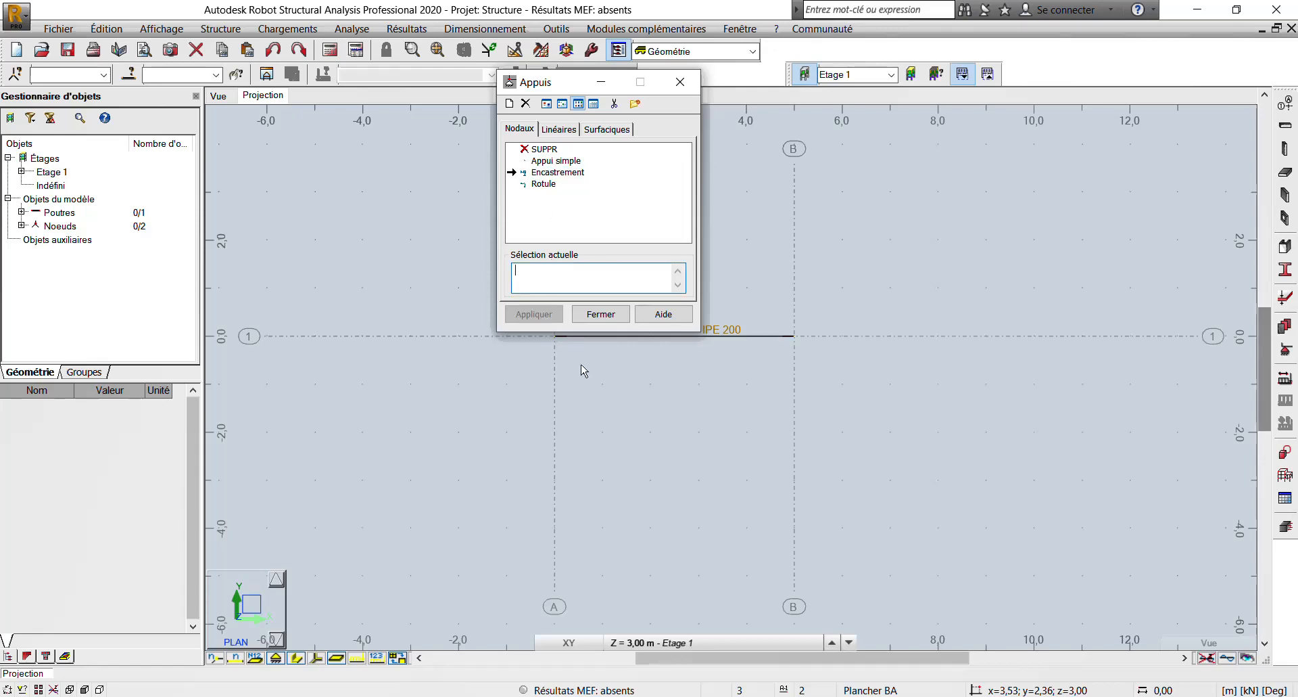
scroll(584, 371, "up", 2)
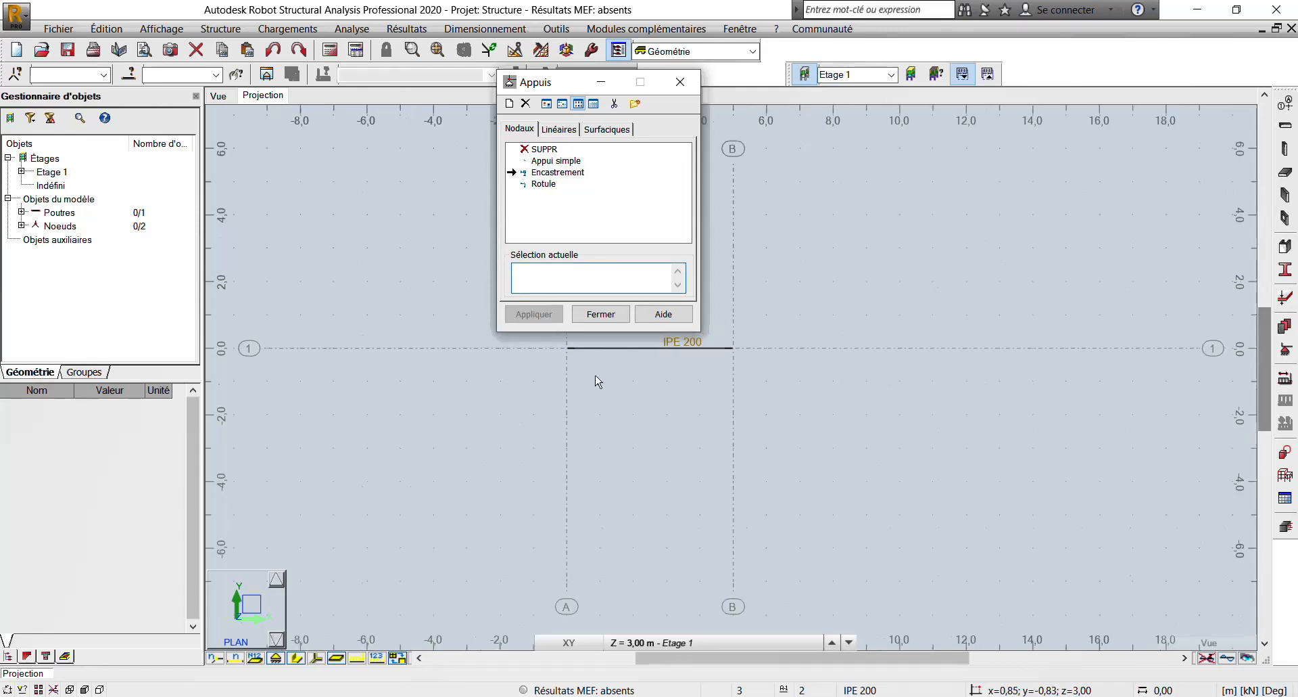
left_click(558, 347)
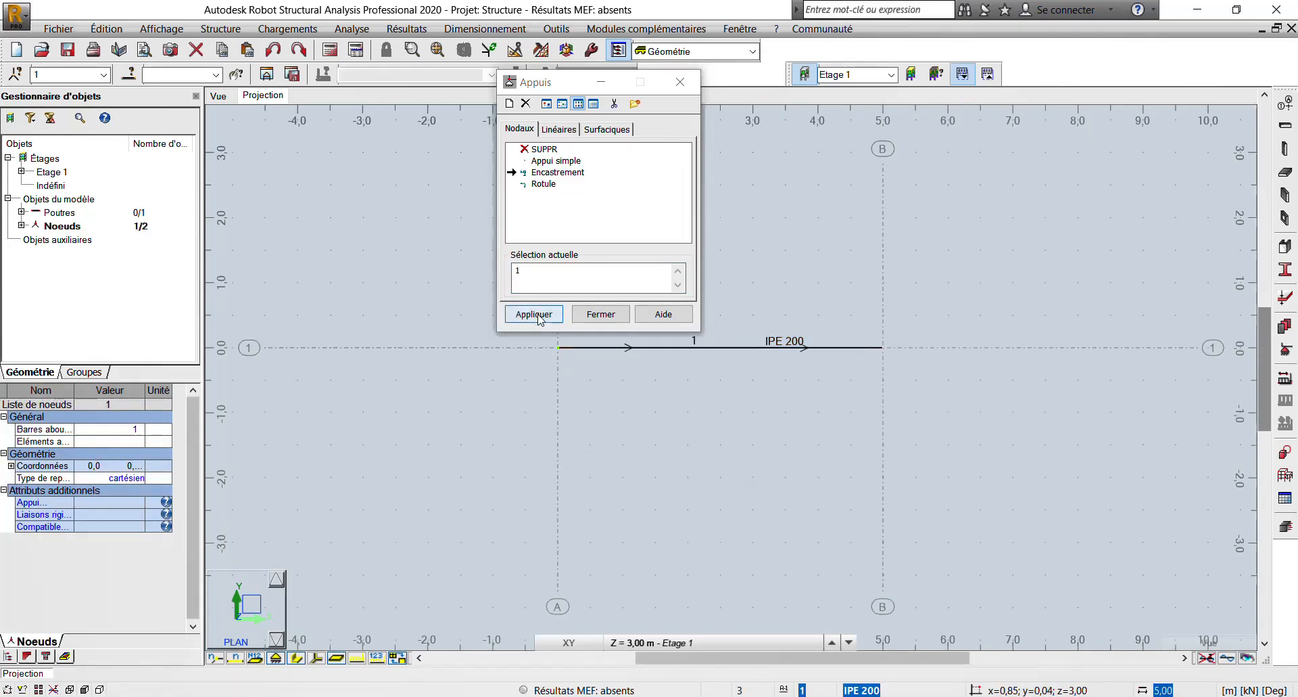
left_click(539, 317)
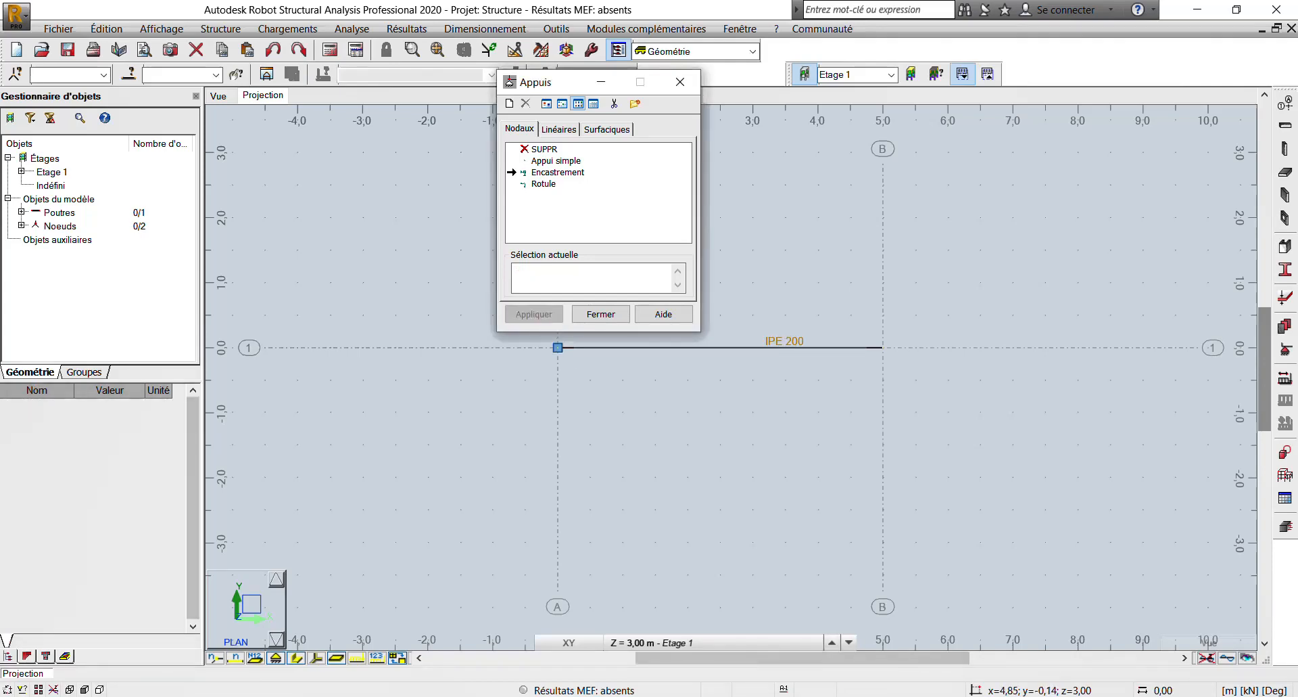
left_click(883, 348)
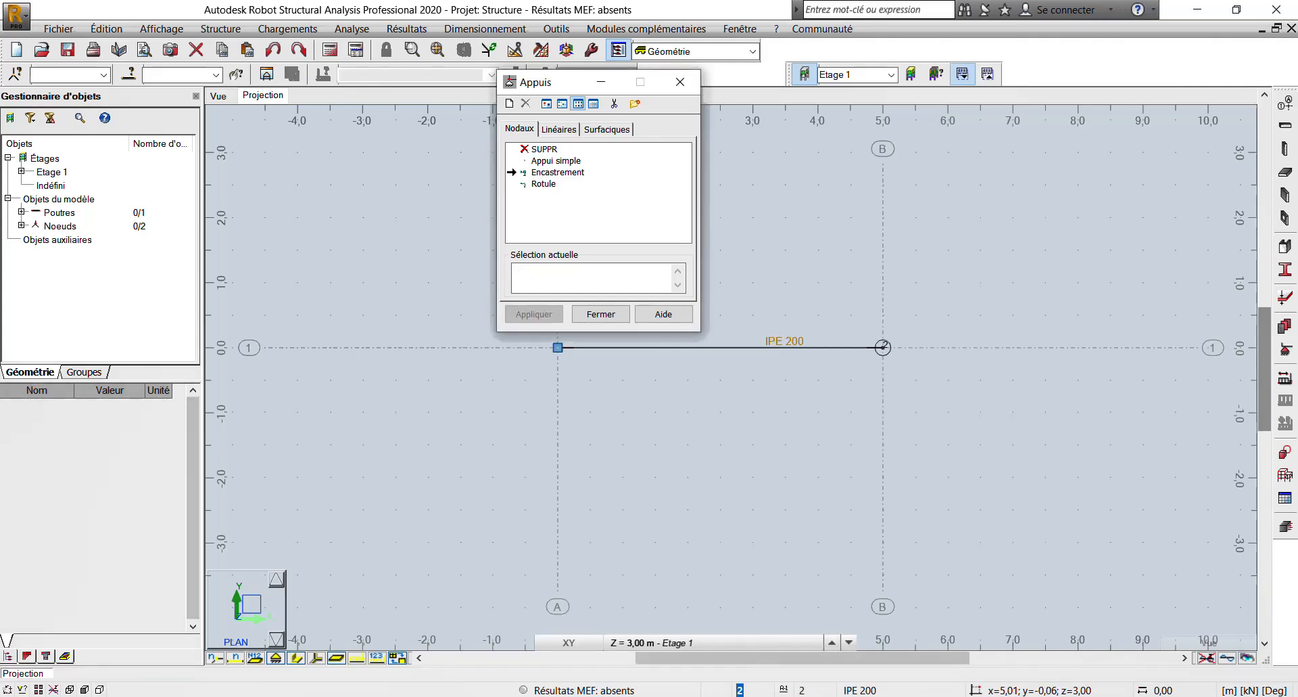
left_click(590, 314)
scroll(609, 298, "down", 2)
right_click(512, 271)
left_click(548, 281)
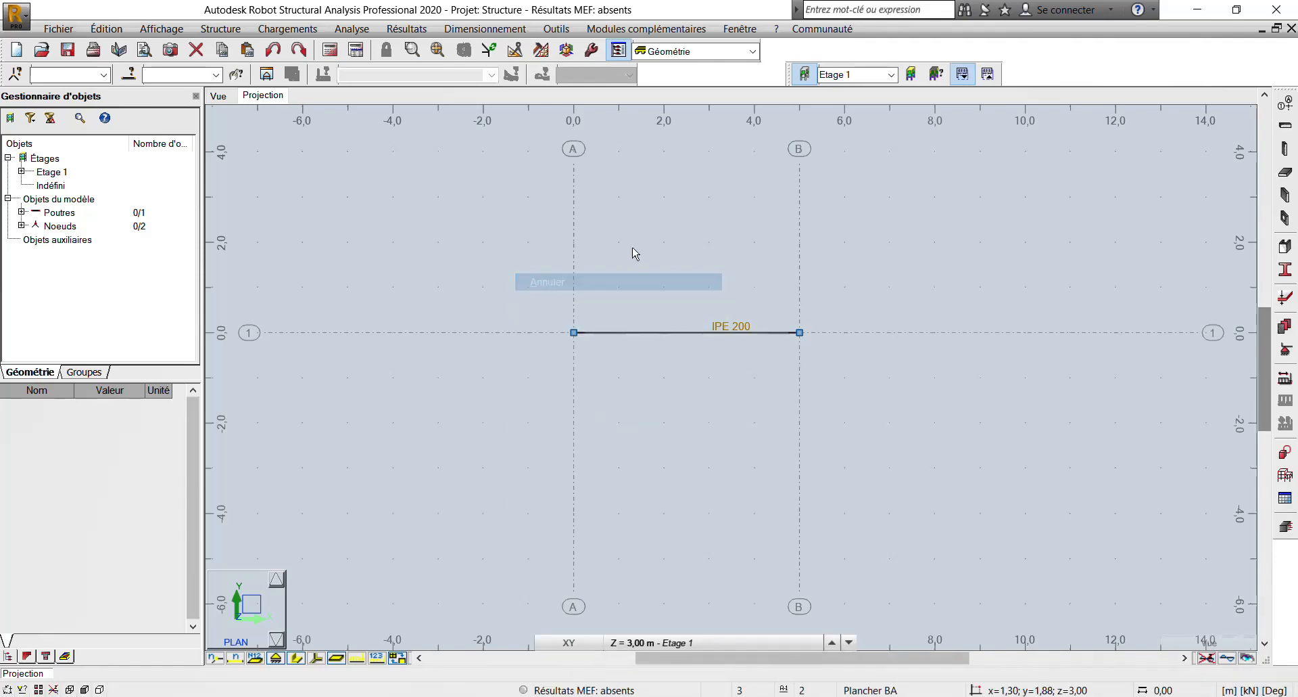
- Show the model view in 2D in the XZ plane at Y = 0.00 m
scroll(637, 252, "down", 2)
scroll(681, 262, "up", 2)
middle_click_drag(676, 247, 640, 196)
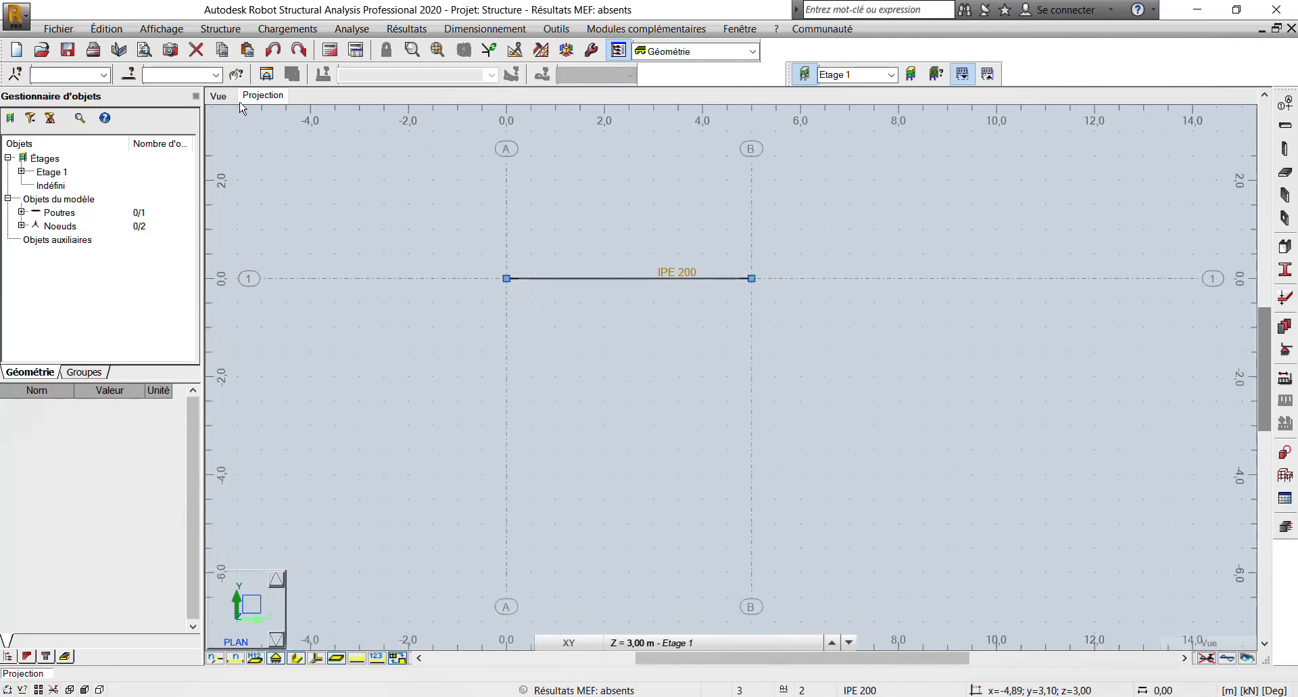
left_click(218, 96)
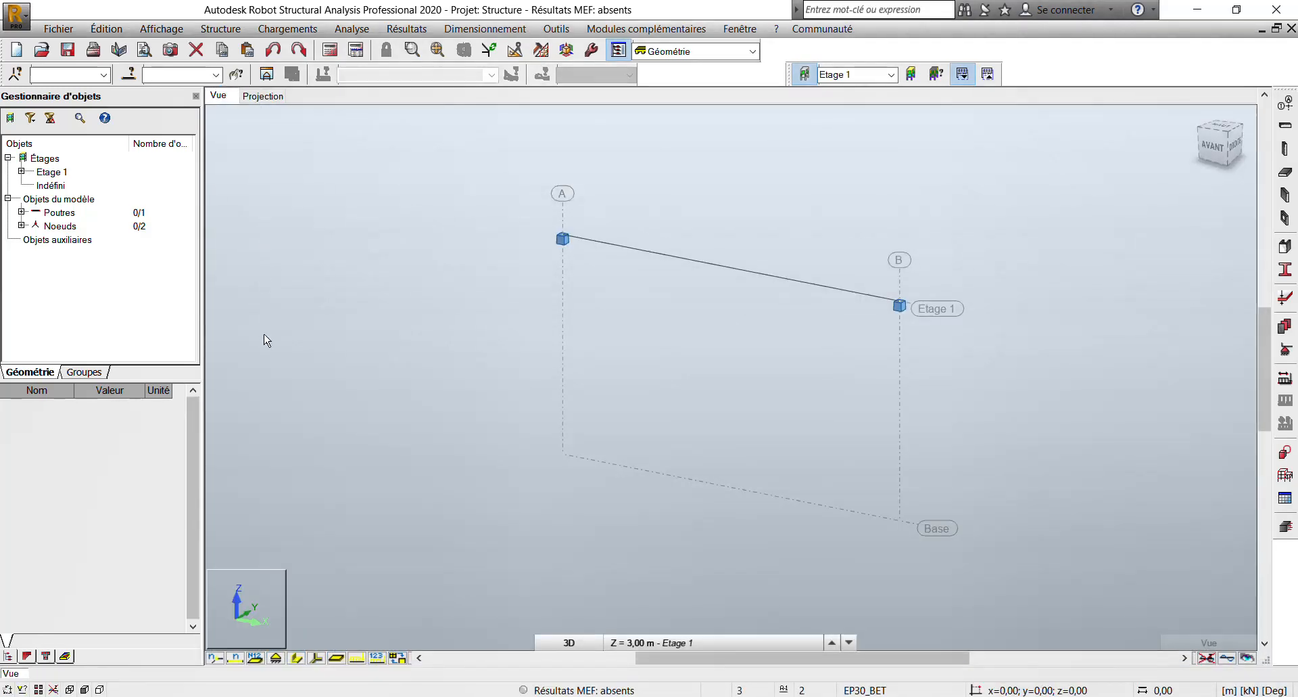
left_click(264, 605)
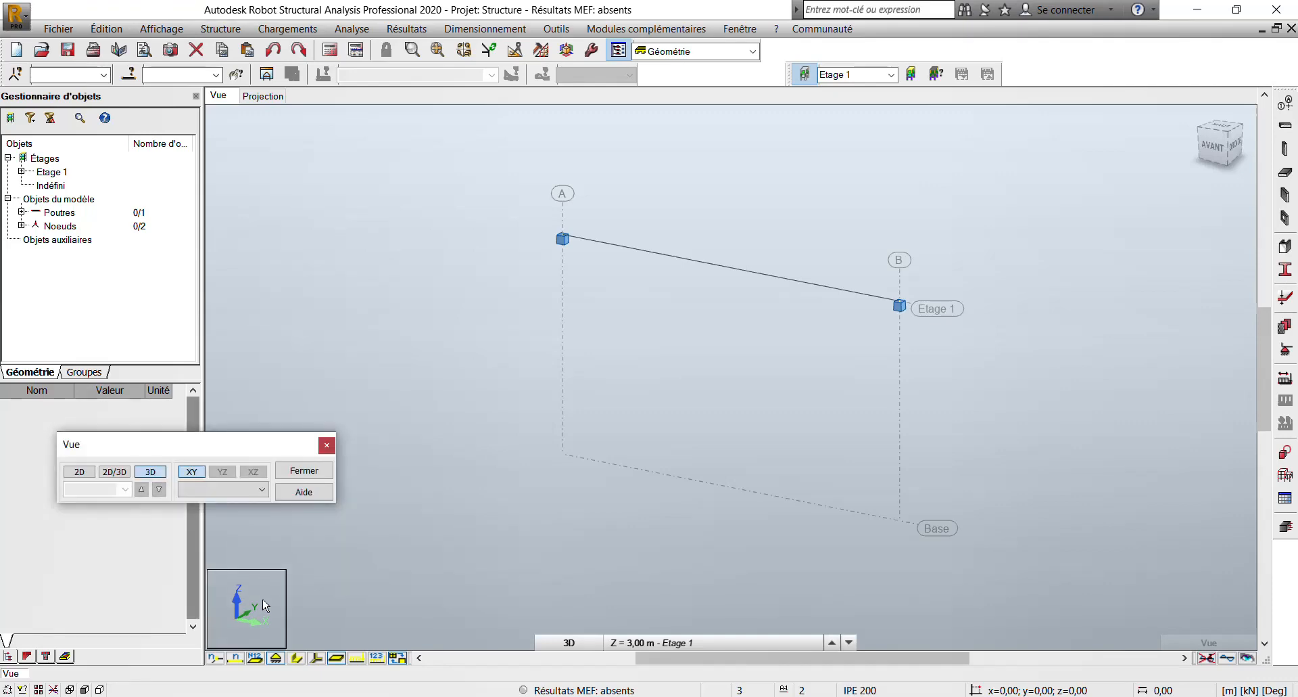
left_click(78, 473)
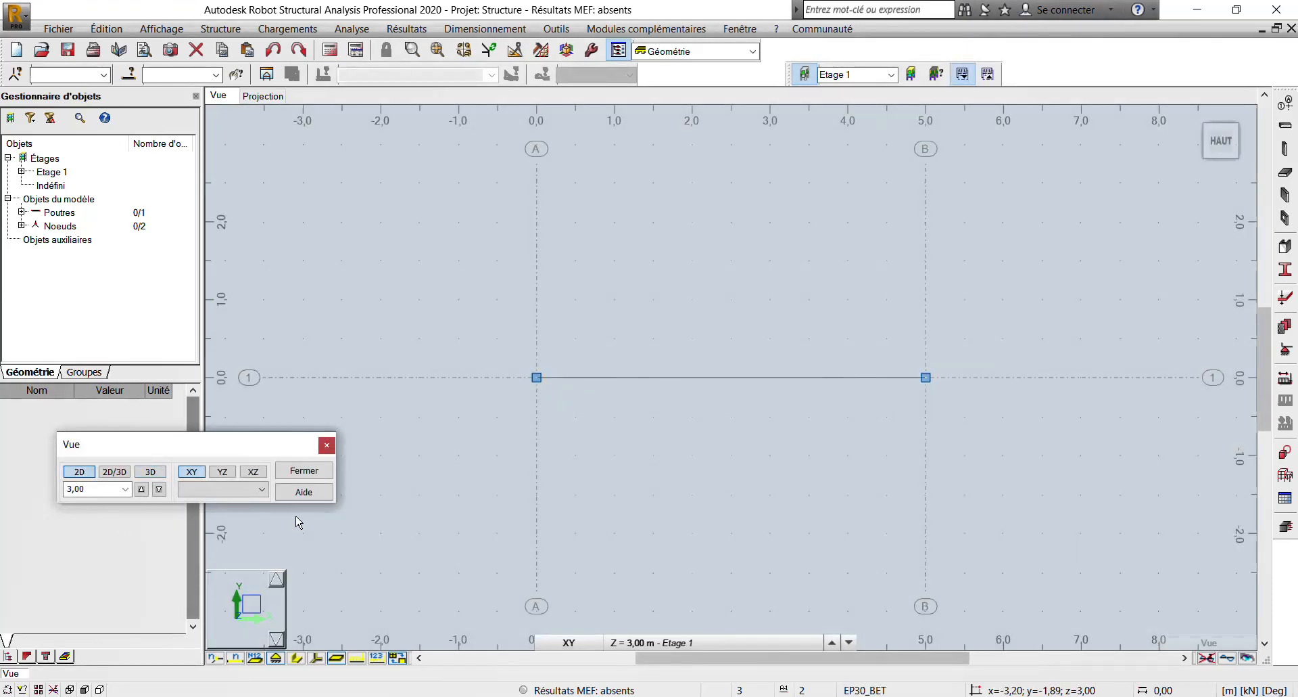
left_click(259, 472)
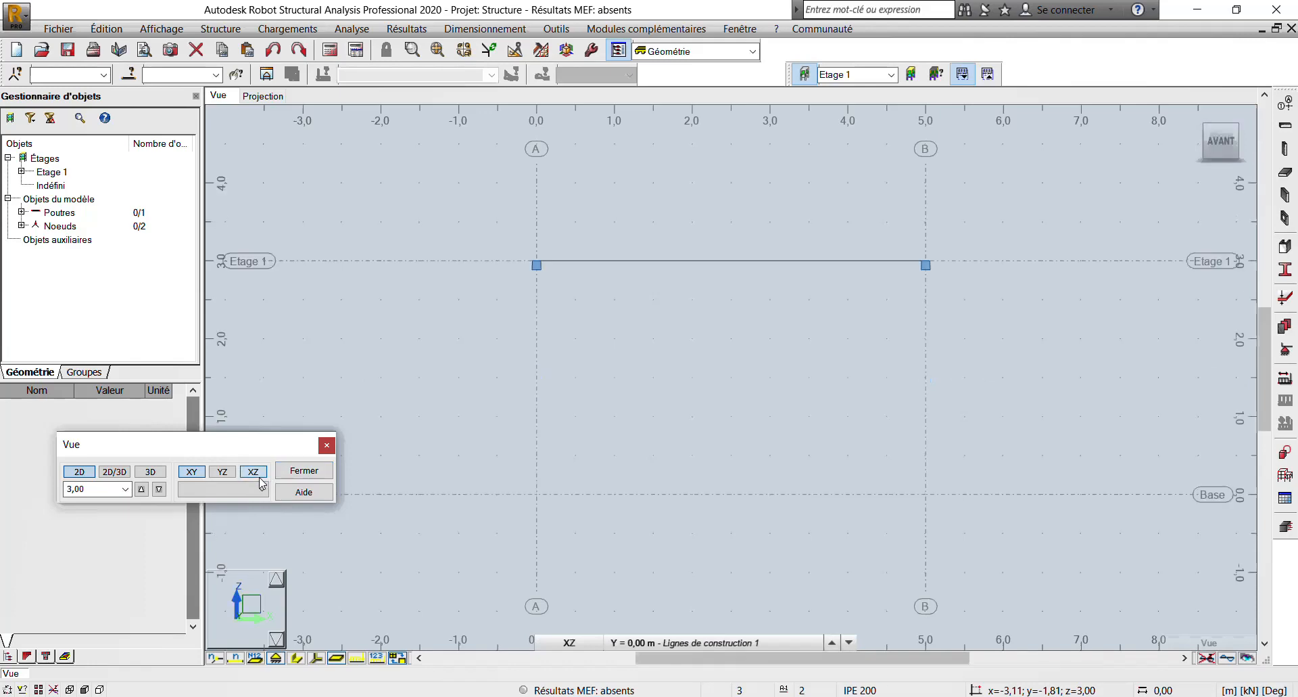
left_click(304, 471)
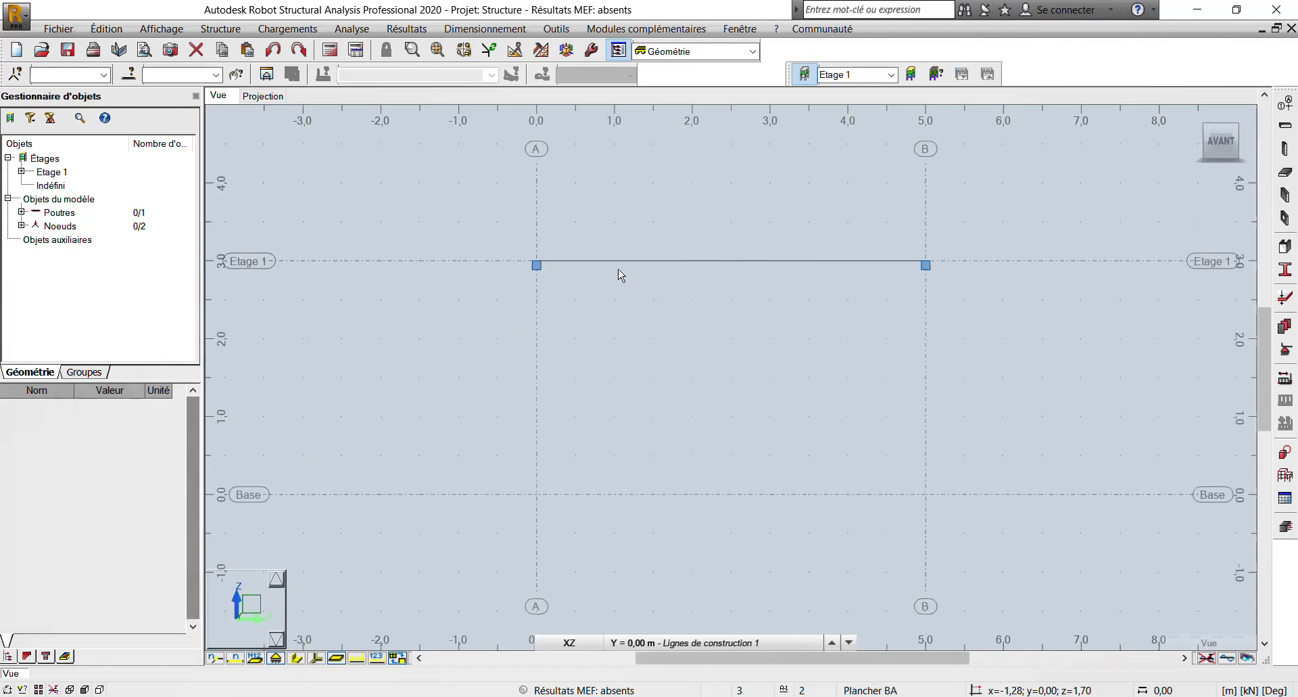
scroll(735, 202, "down", 3)
middle_click_drag(734, 206, 632, 362)
scroll(698, 335, "up", 1)
scroll(689, 345, "up", 1)
scroll(632, 362, "up", 1)
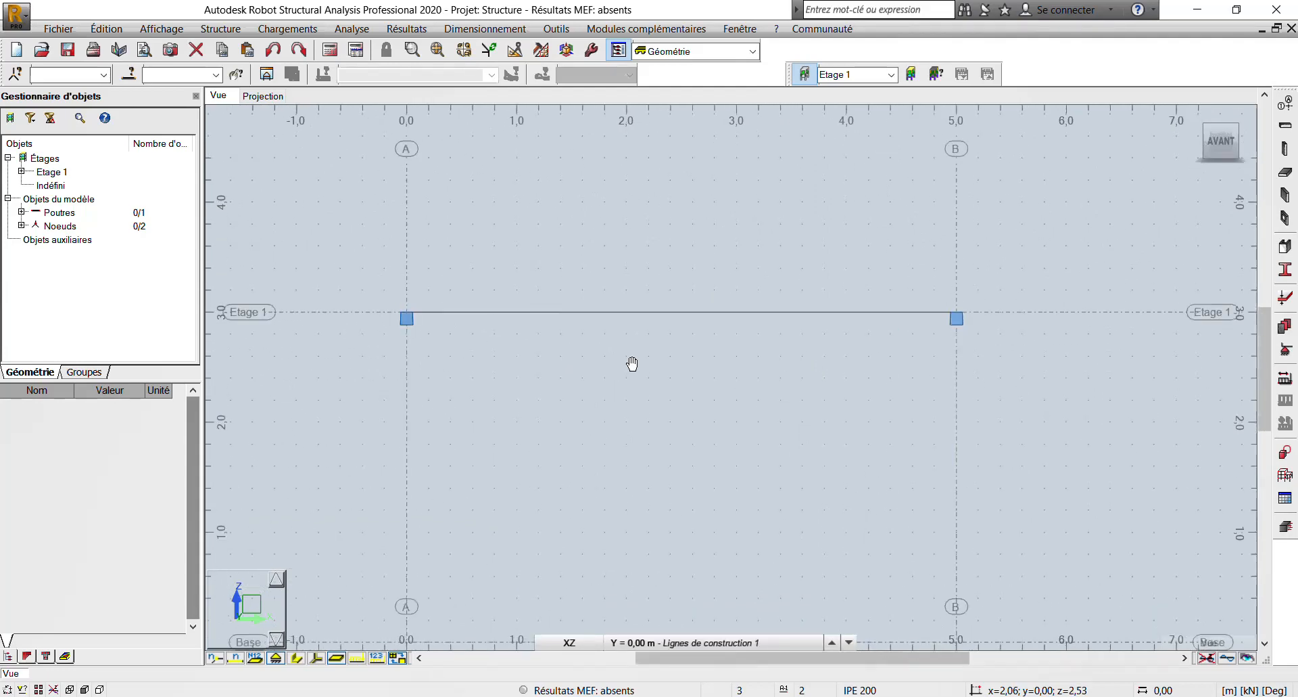
- Switch to the EXERCICES RDM drawing in AutoCAD and review the beam's load, span, section and support conditions
left_click(383, 695)
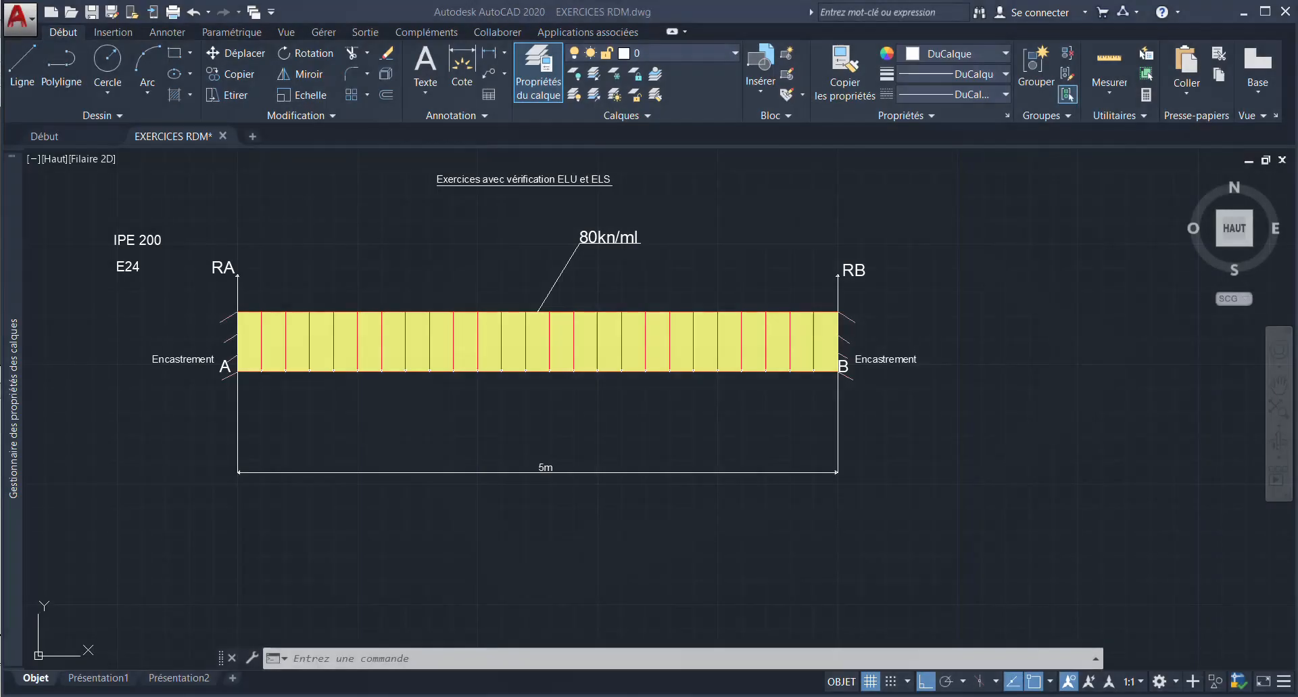
scroll(448, 386, "down", 2)
scroll(545, 331, "up", 4)
middle_click_drag(467, 338, 537, 284)
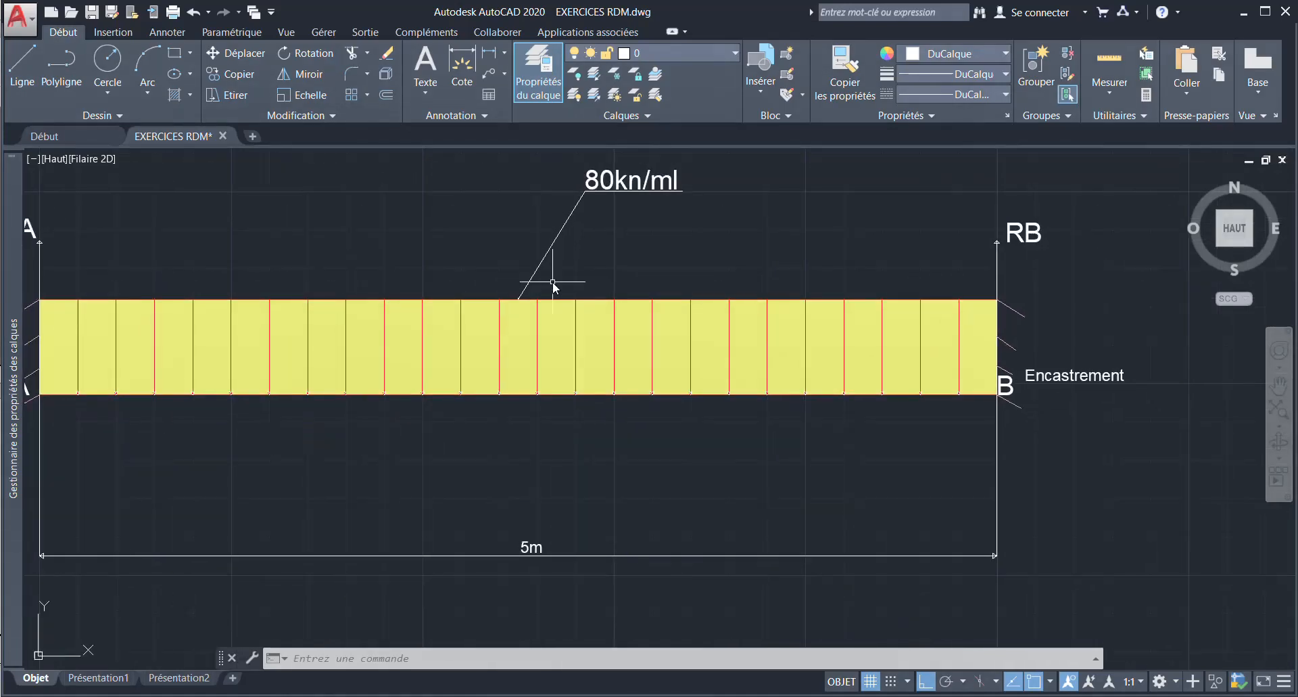
scroll(537, 284, "down", 2)
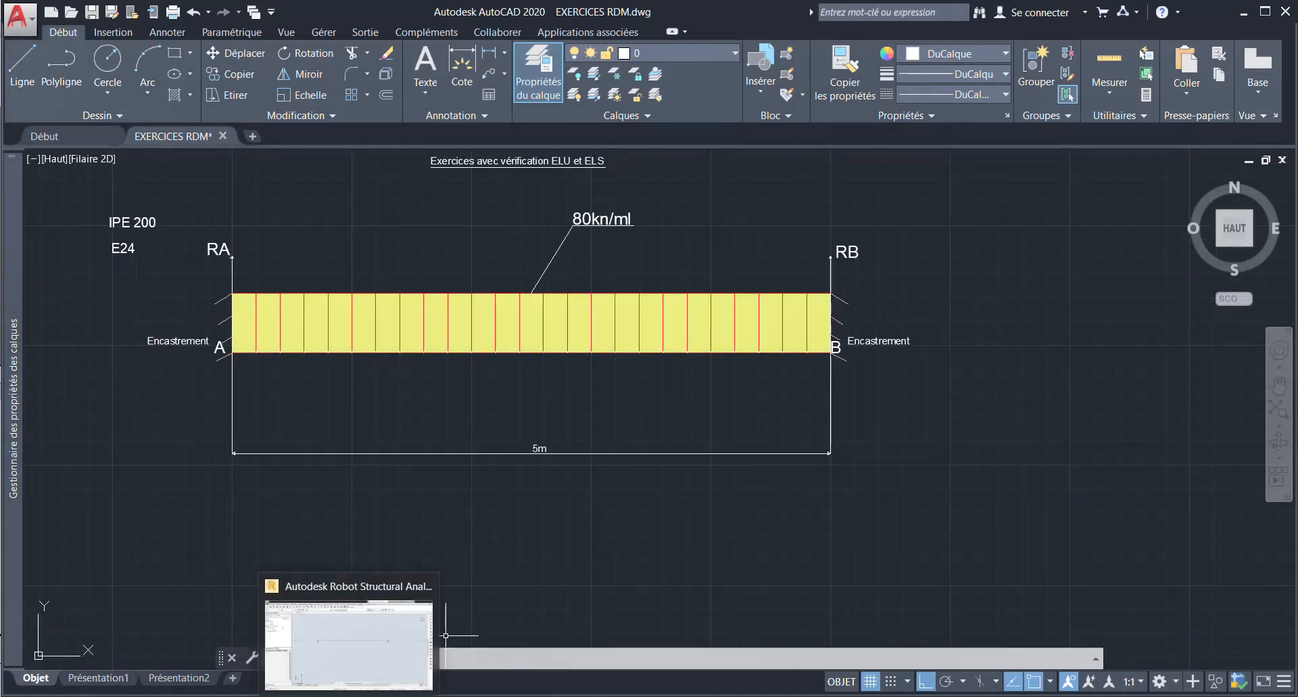
- Switch back to Robot and turn on the display of section shapes for the beam in the XZ view
left_click(352, 696)
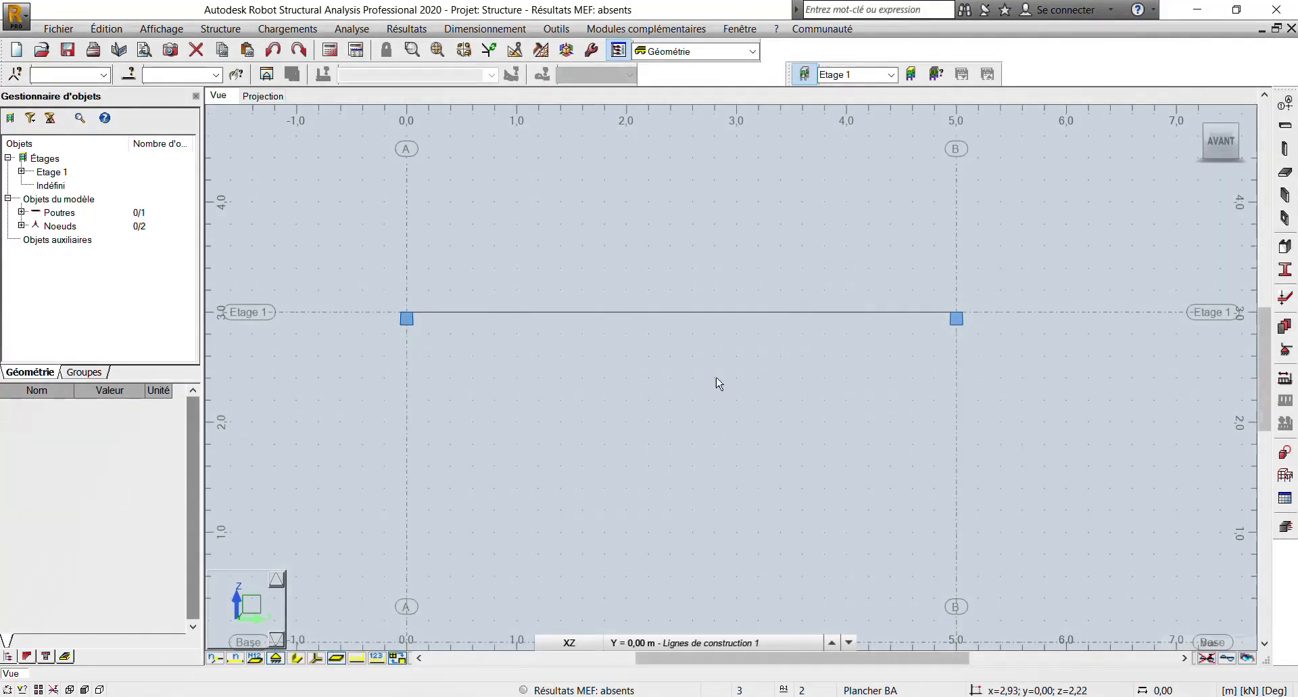
scroll(715, 382, "down", 2)
middle_click_drag(645, 366, 647, 315)
scroll(643, 407, "up", 2)
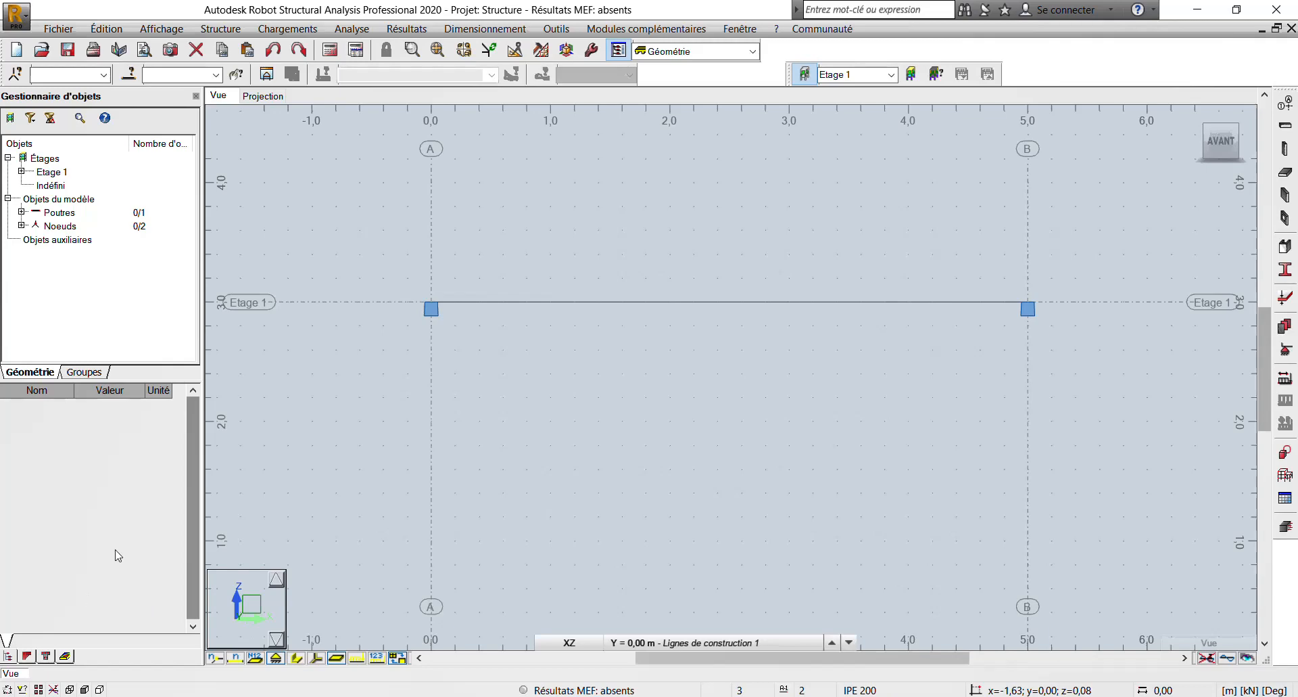
left_click(296, 658)
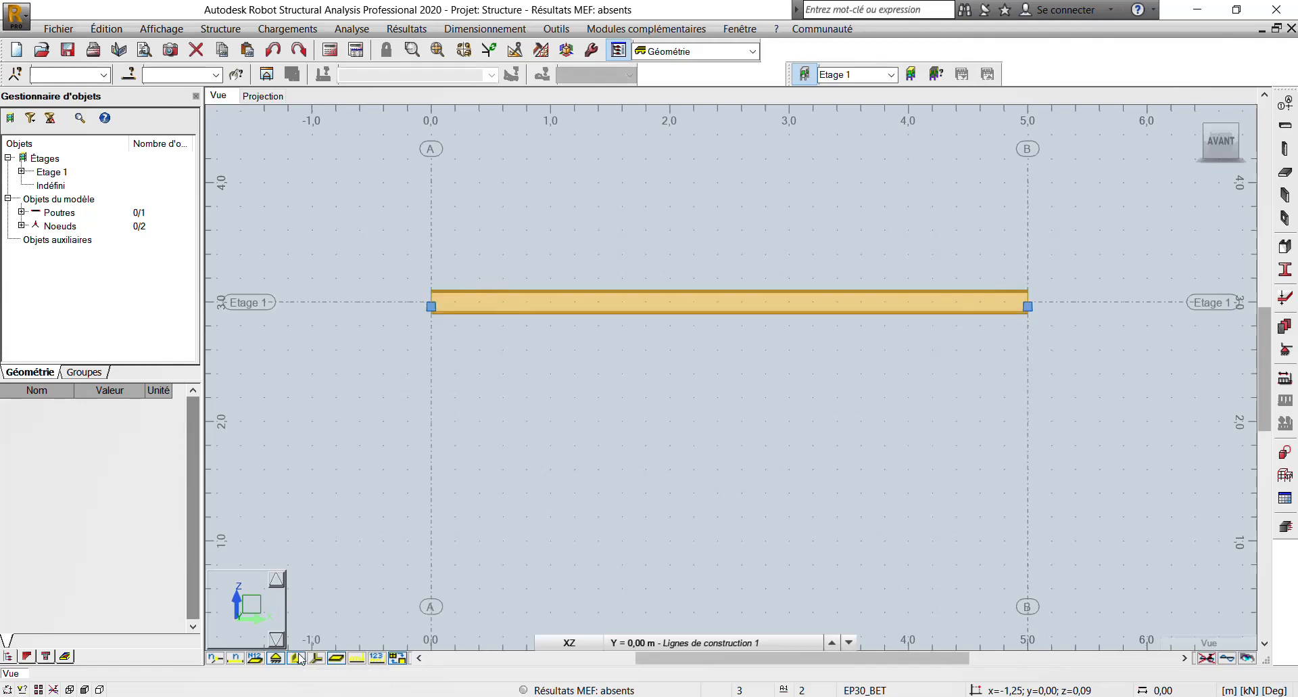
- Select the beam between axes A and B and examine its length, section and material properties
scroll(432, 293, "up", 3)
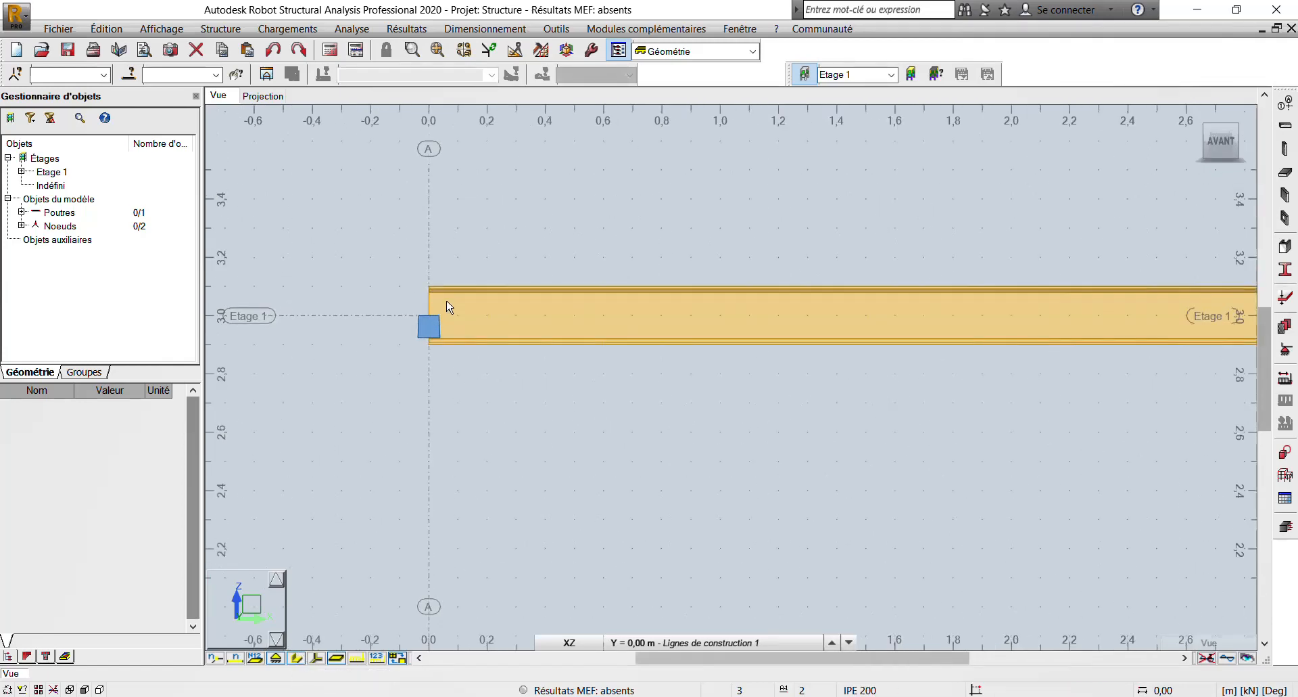
left_click(553, 334)
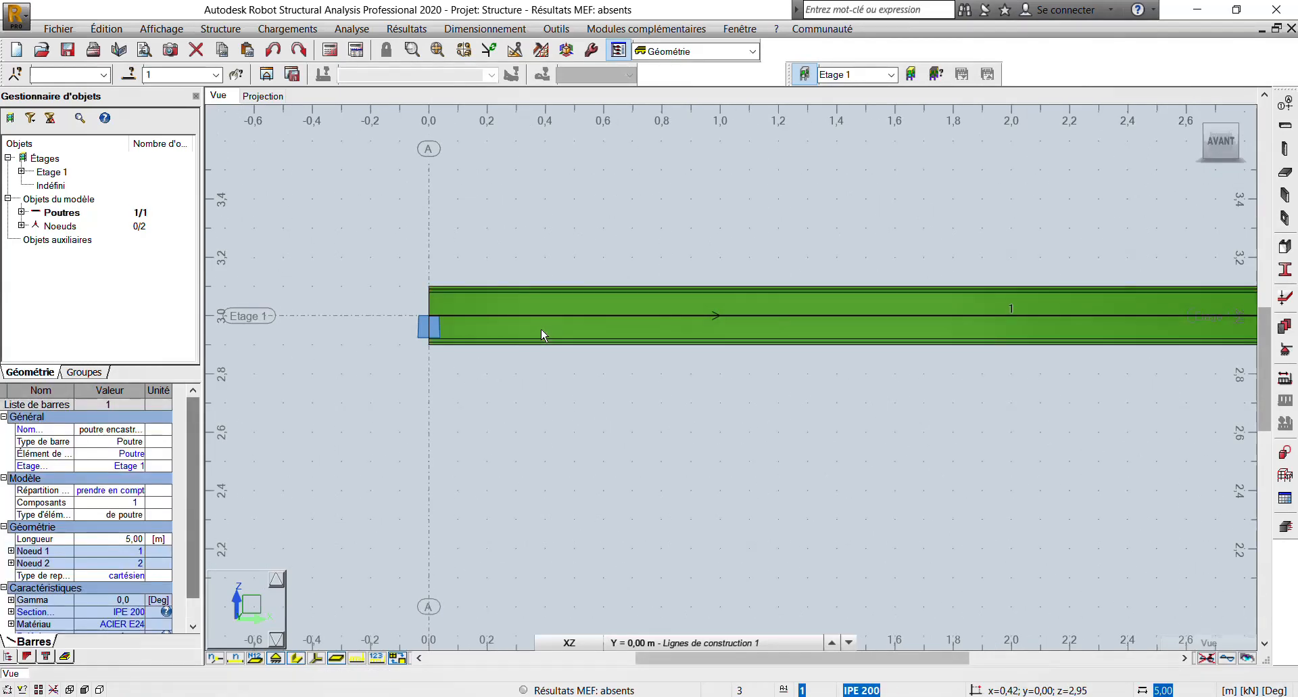
scroll(514, 331, "down", 1)
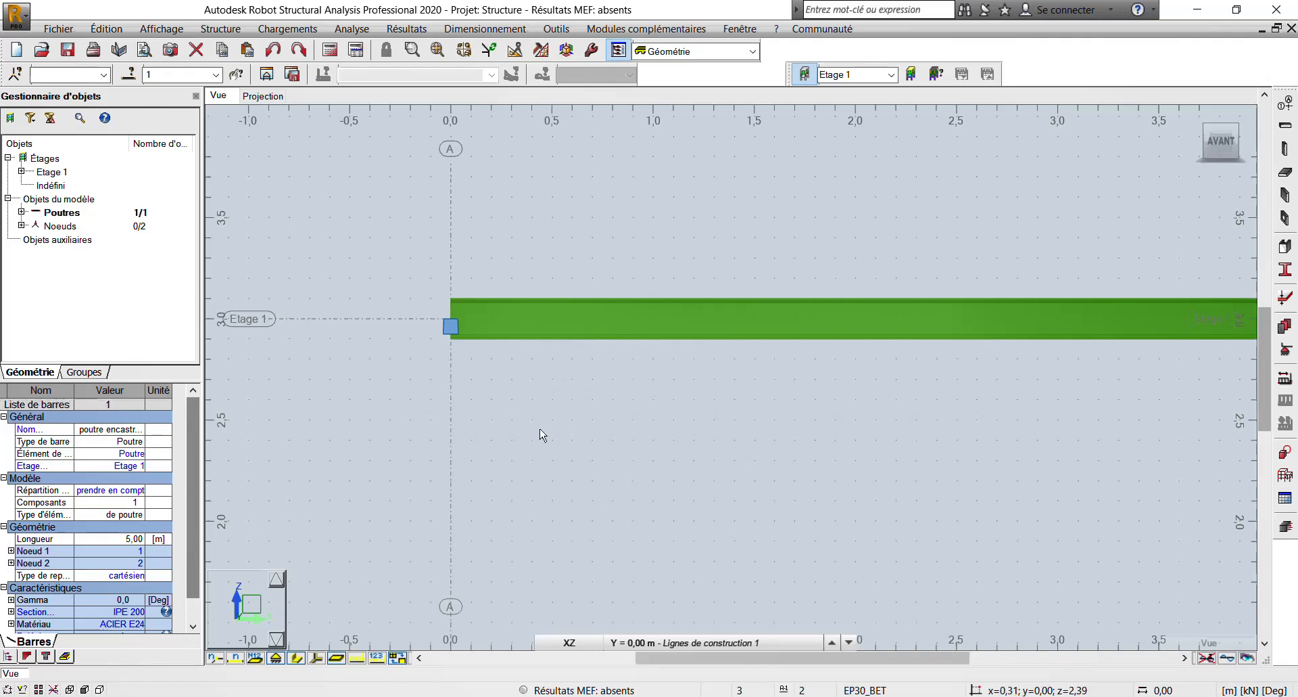
scroll(610, 231, "down", 2)
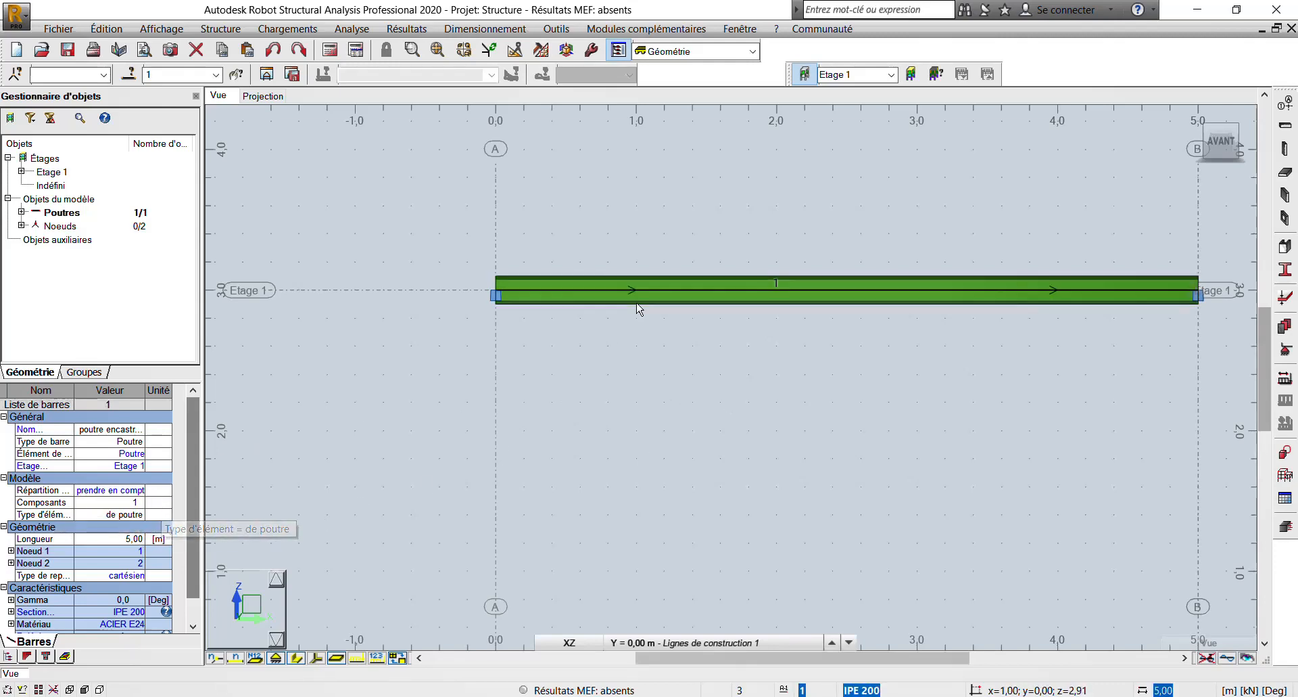
- Deselect the beam and turn off the display of its section shape in the XZ view
right_click(533, 301)
left_click(644, 321)
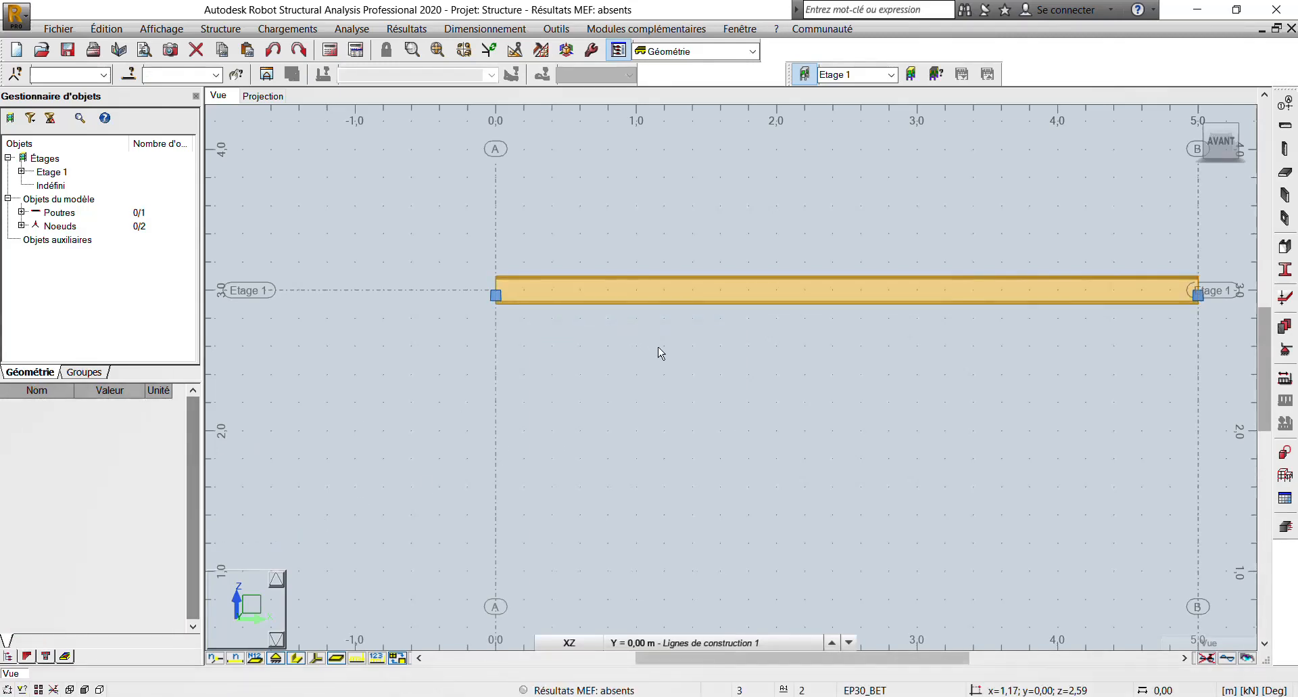
left_click(297, 658)
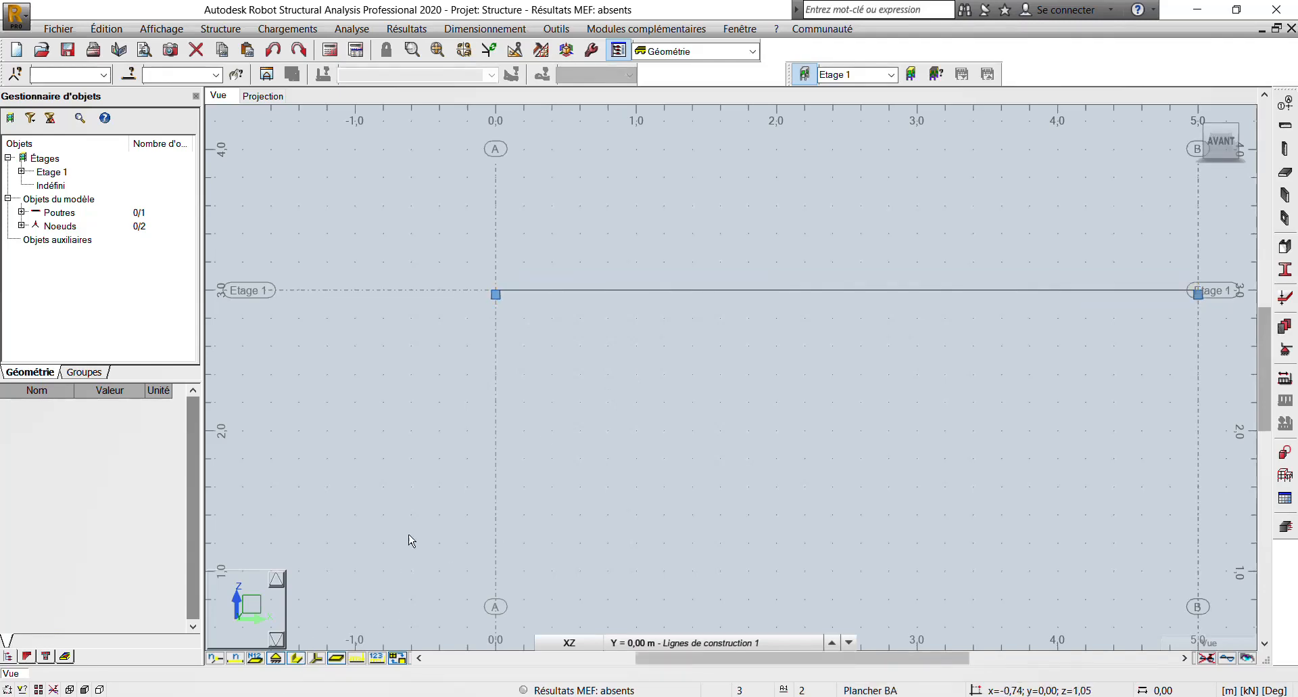
scroll(415, 466, "down", 2)
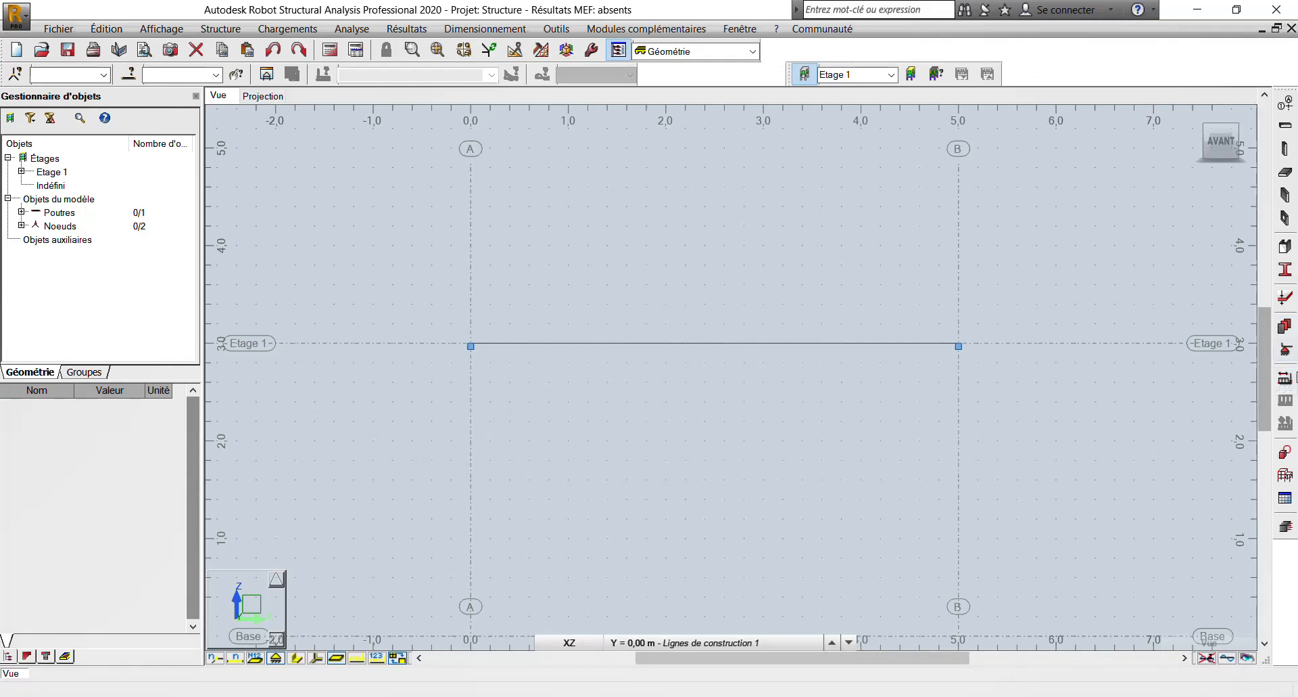
- Define load case 1 named PERM1 with permanent nature
left_click(1285, 381)
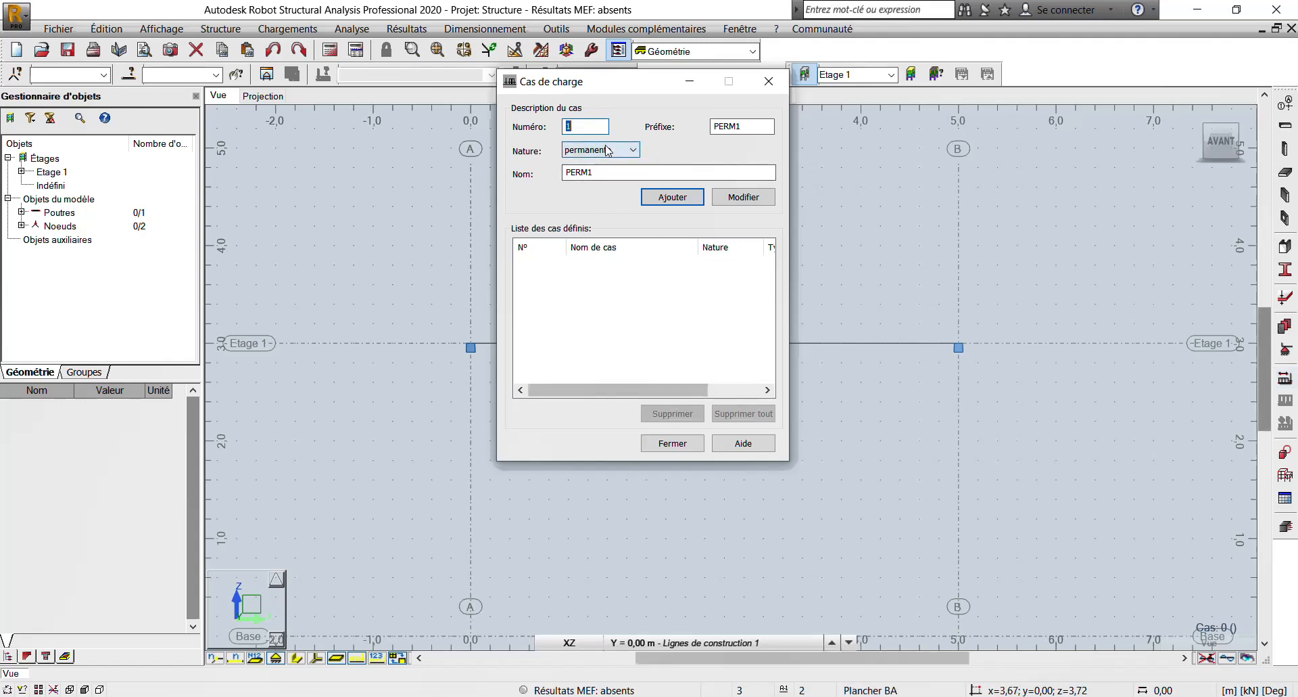
left_click(608, 150)
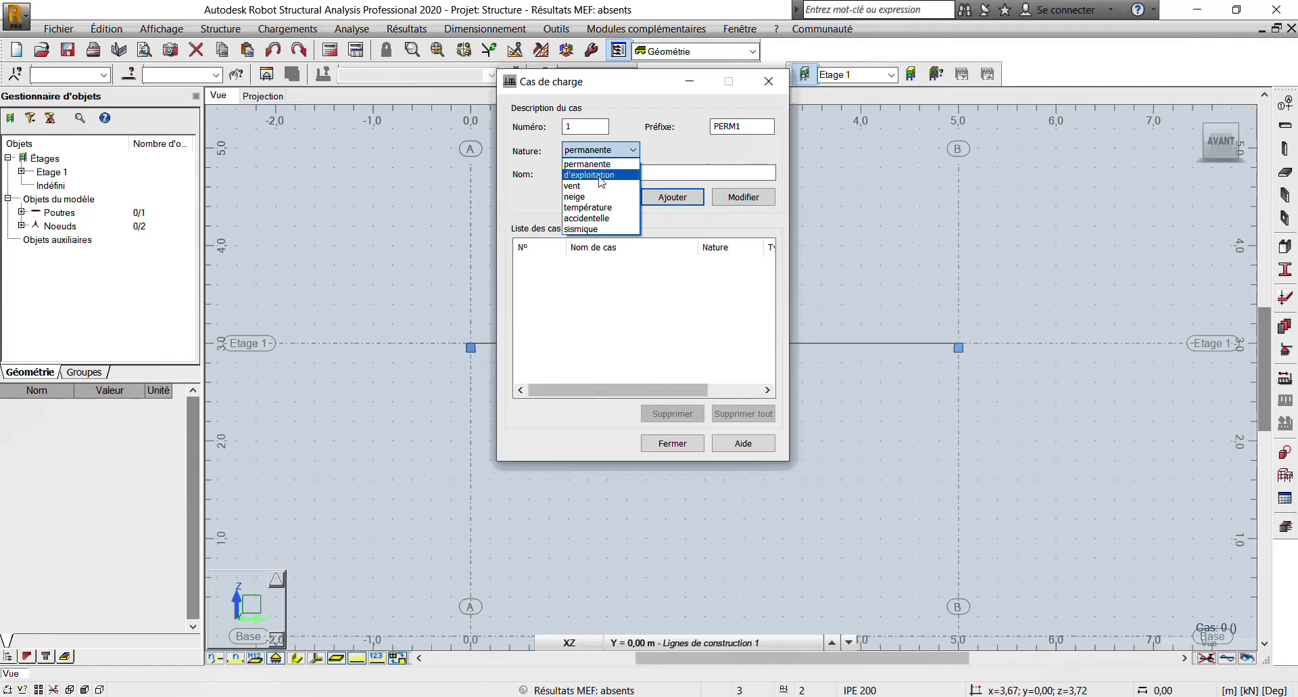
left_click(591, 163)
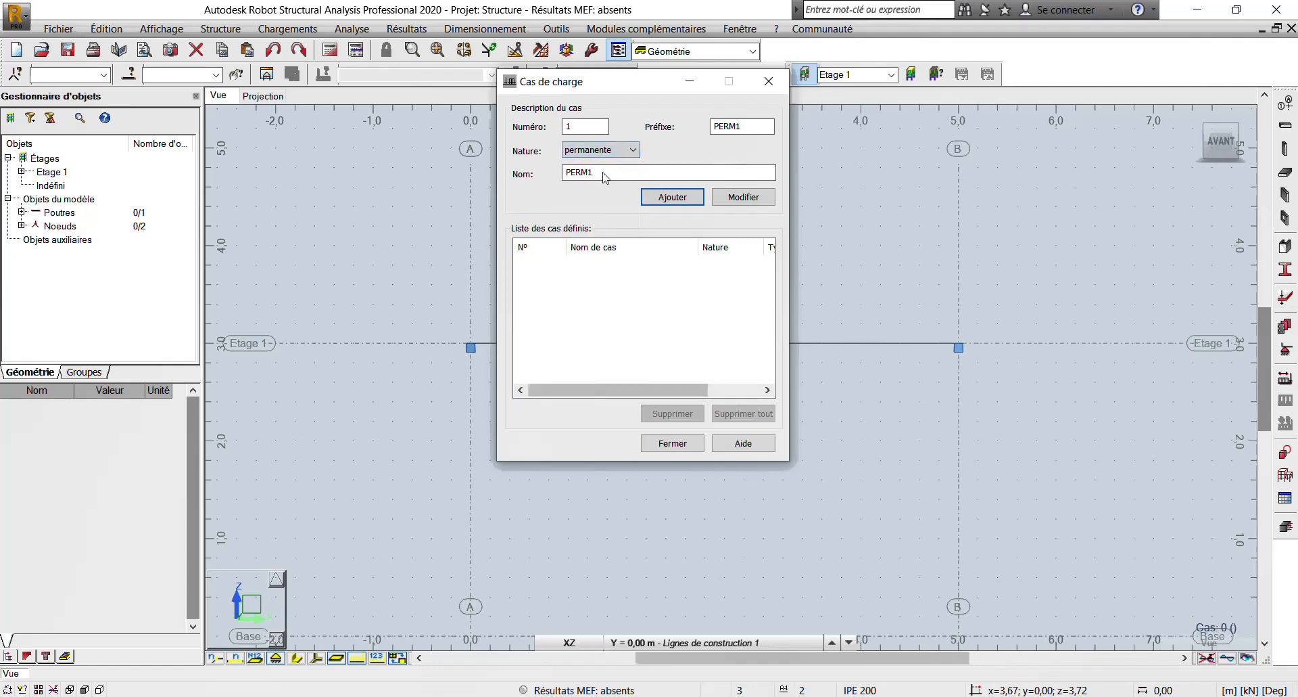
left_click(669, 203)
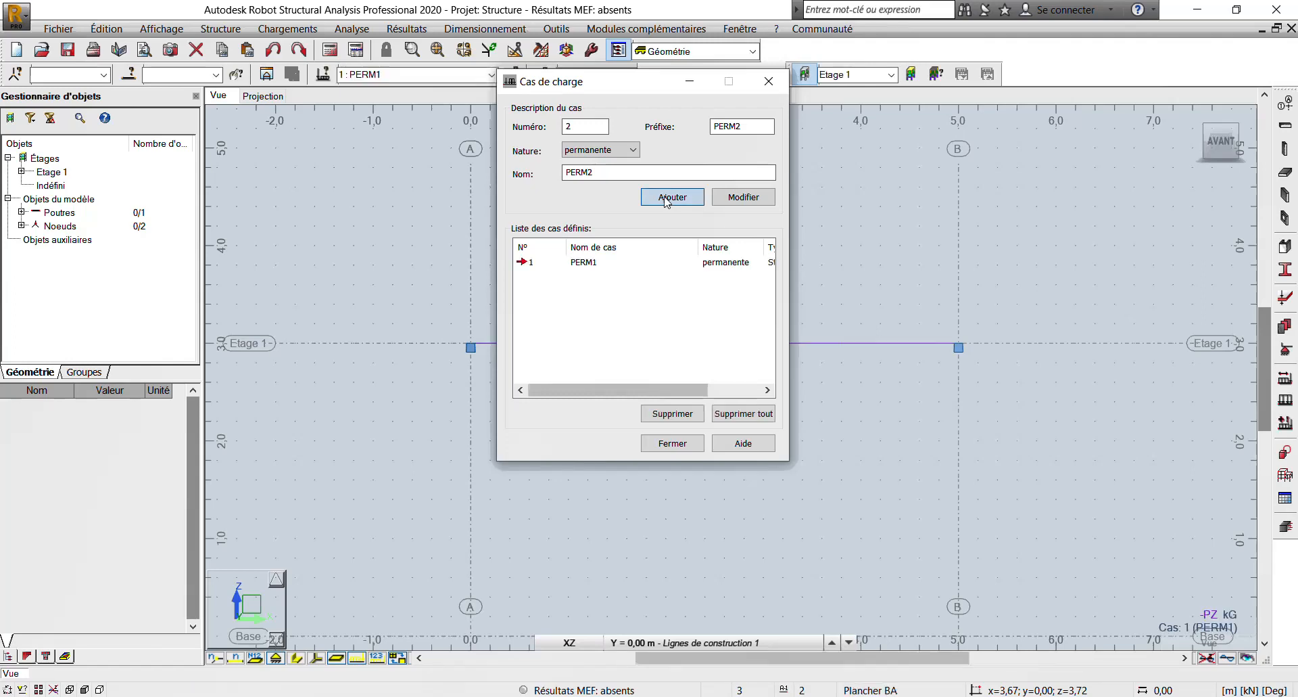
left_click(670, 447)
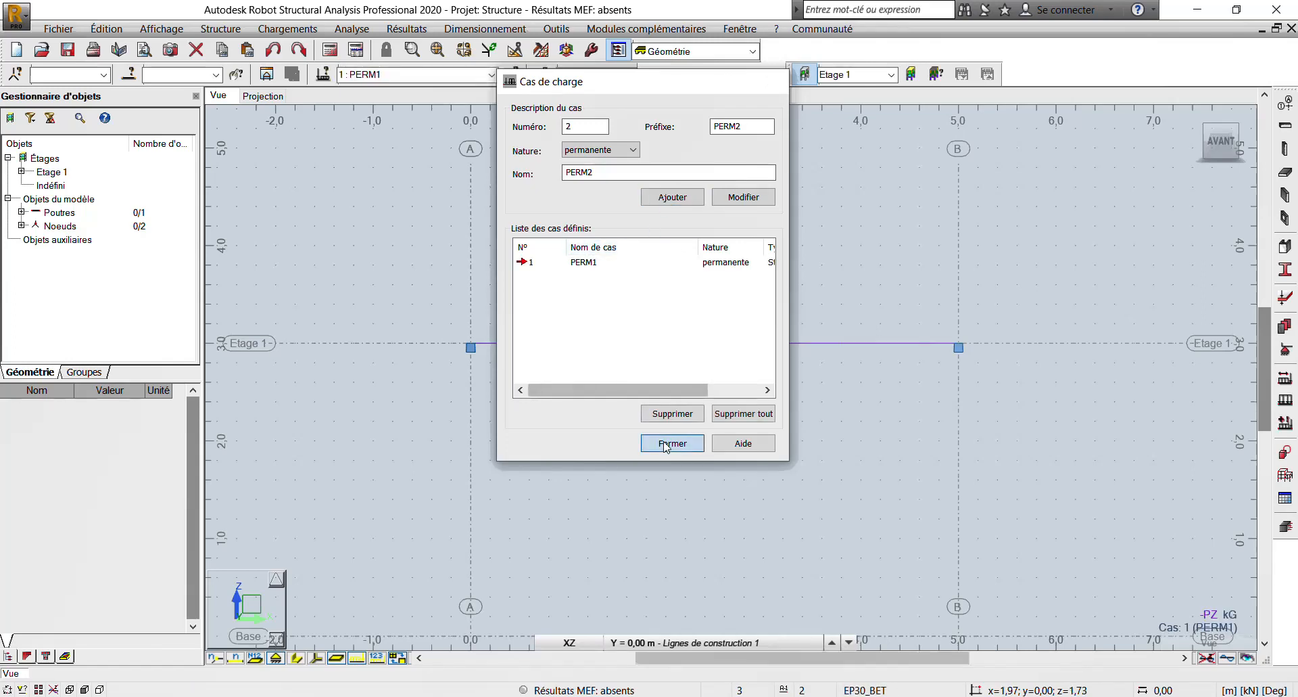
- Define a uniform bar load of -80 kN/m along global Z in load case PERM1
left_click(1286, 400)
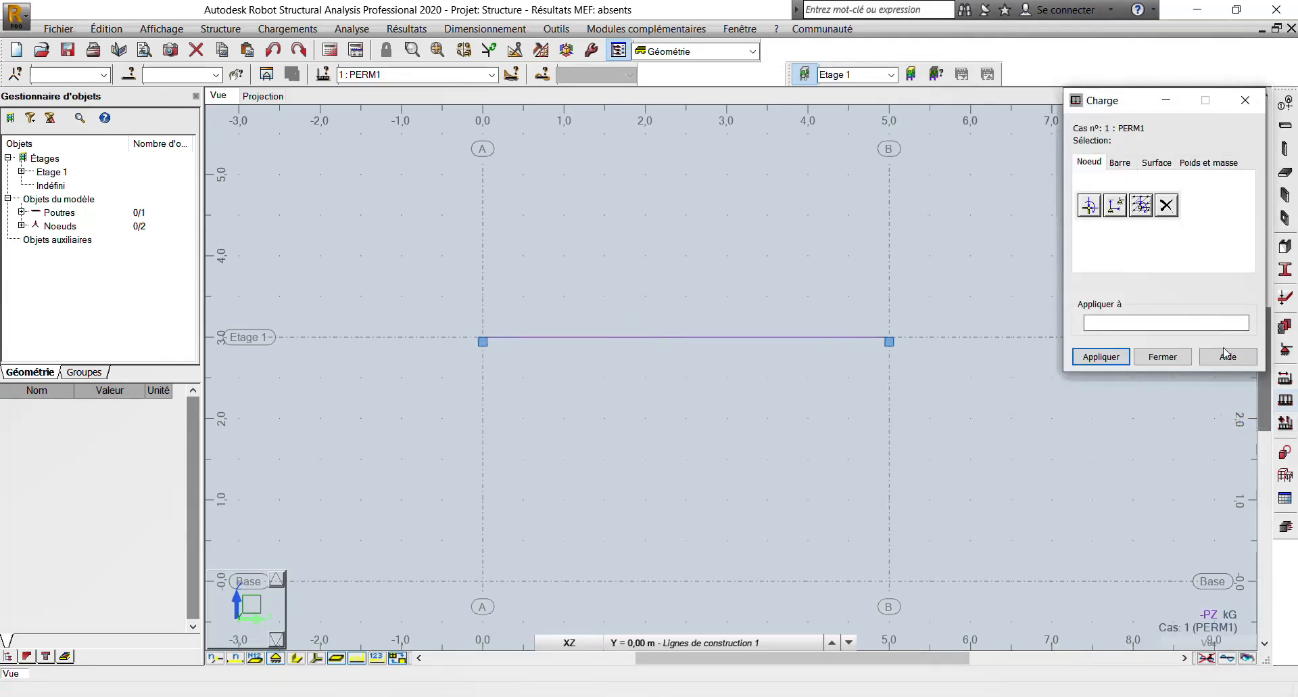
left_click(1122, 163)
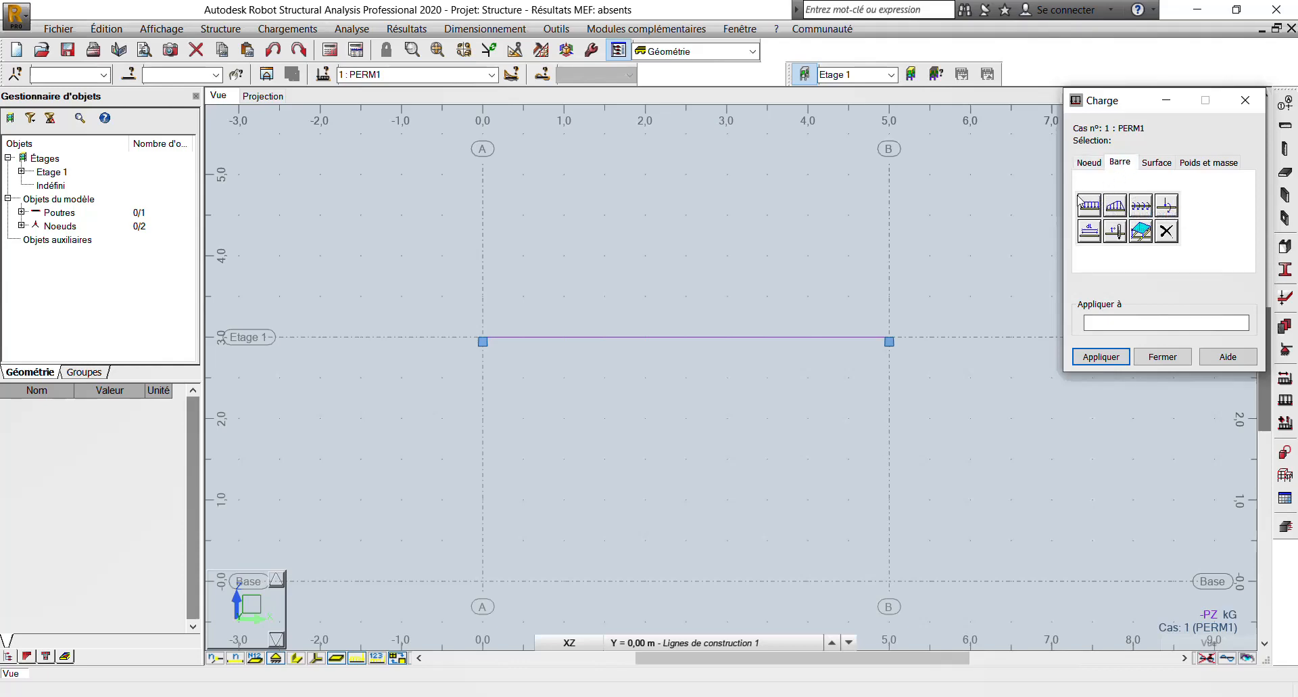
left_click(1090, 206)
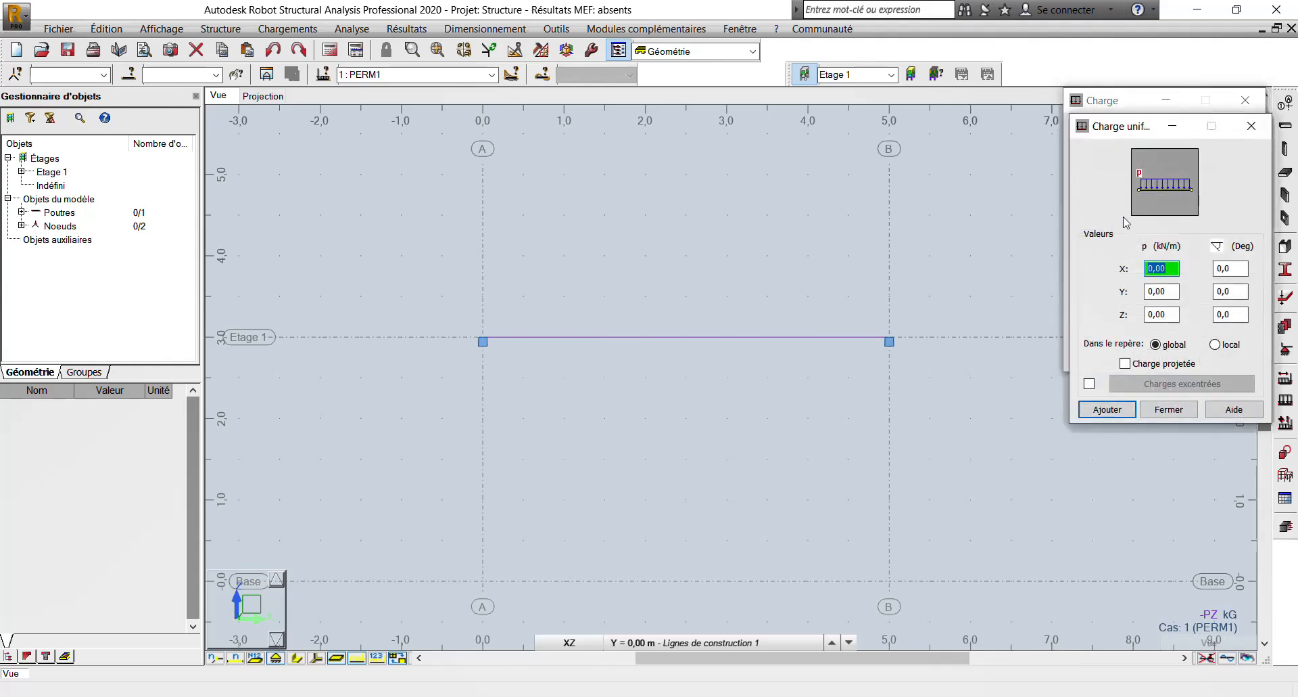
left_click(1150, 316)
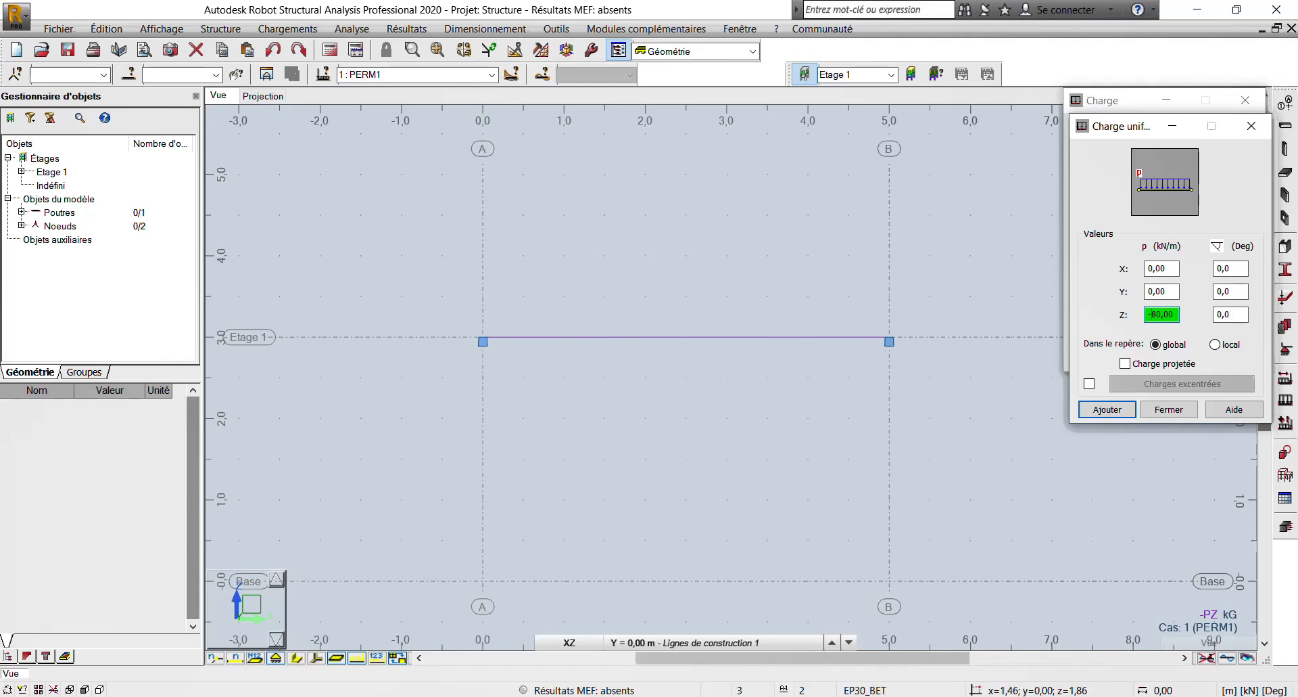
left_click(1109, 410)
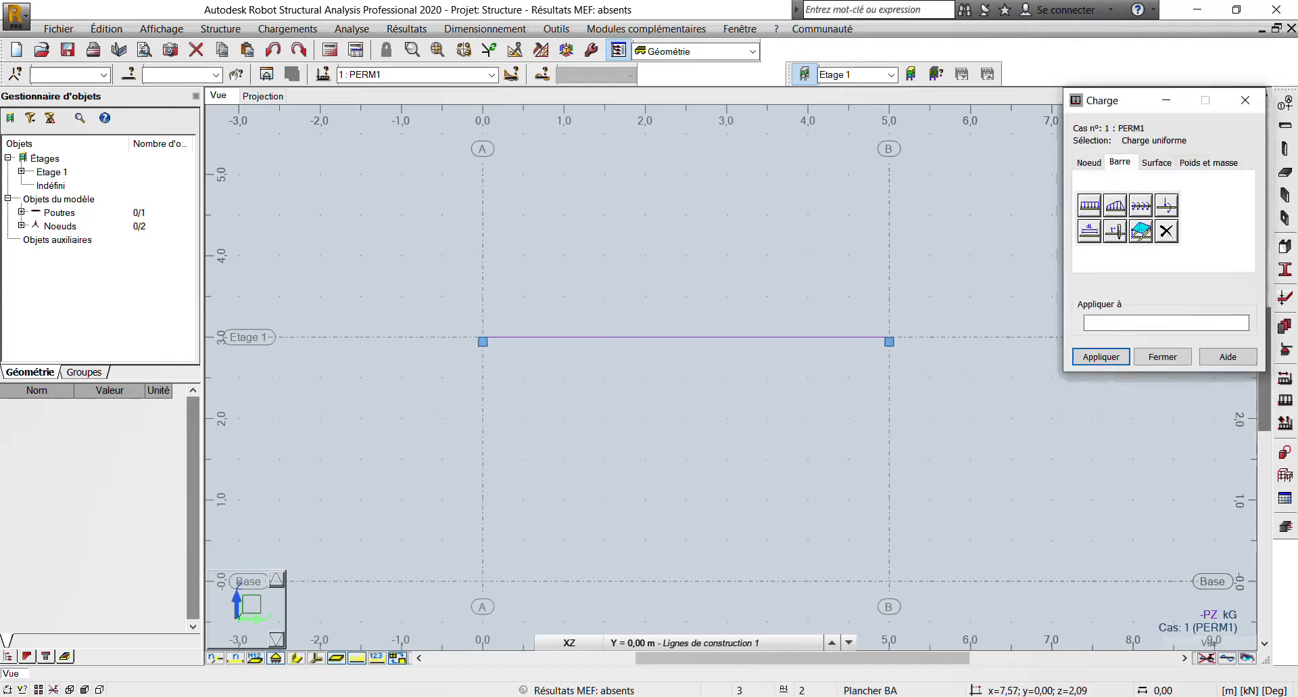
- Apply the uniform load to bar 1 and finish the load definition
left_click(636, 336)
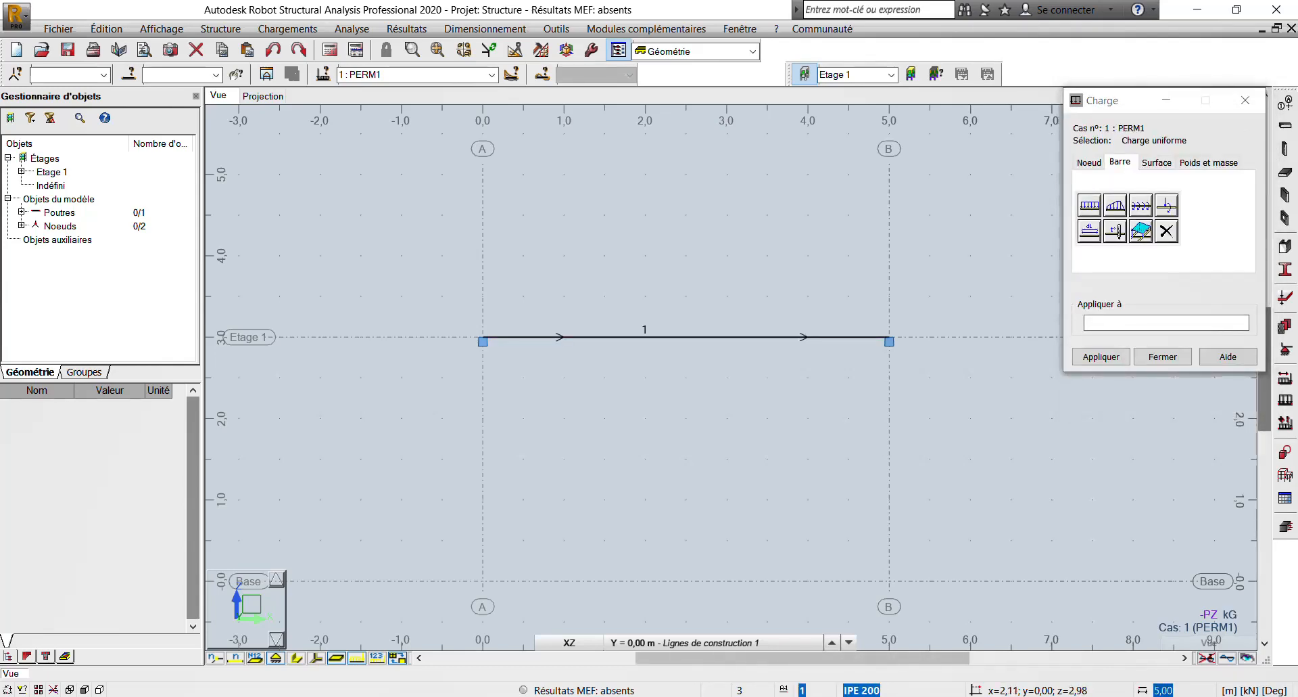
left_click(654, 338)
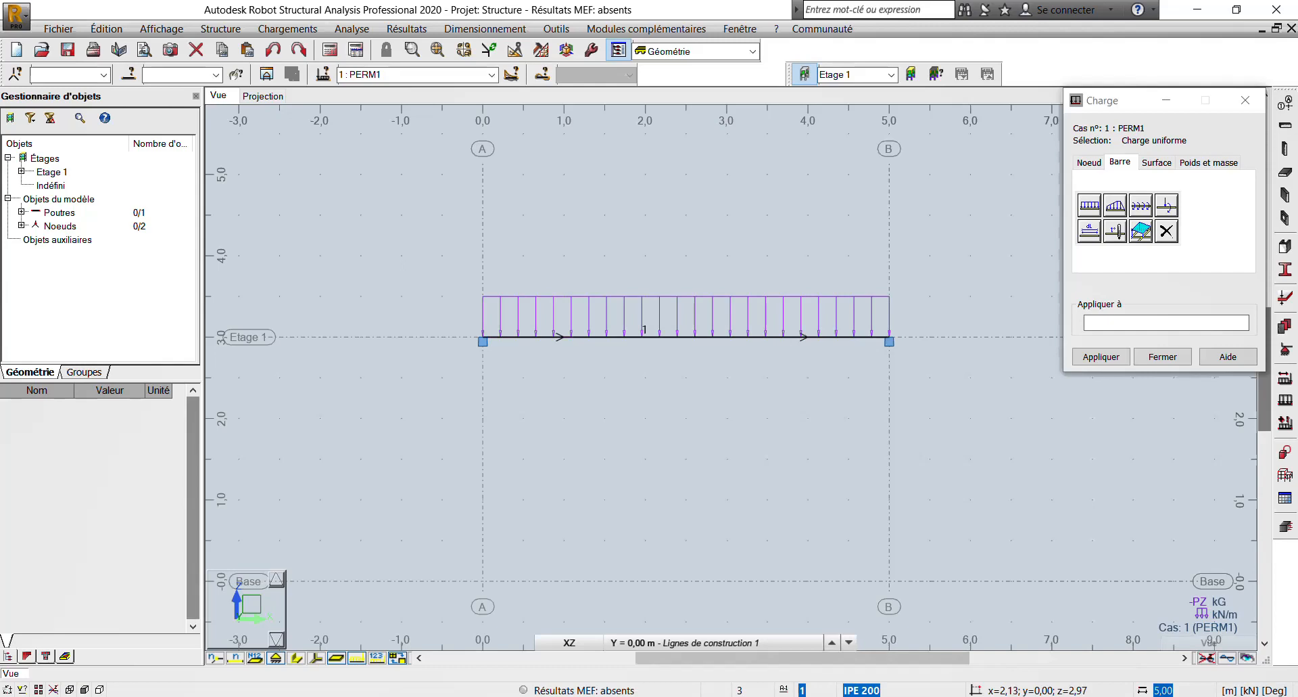
left_click(1112, 324)
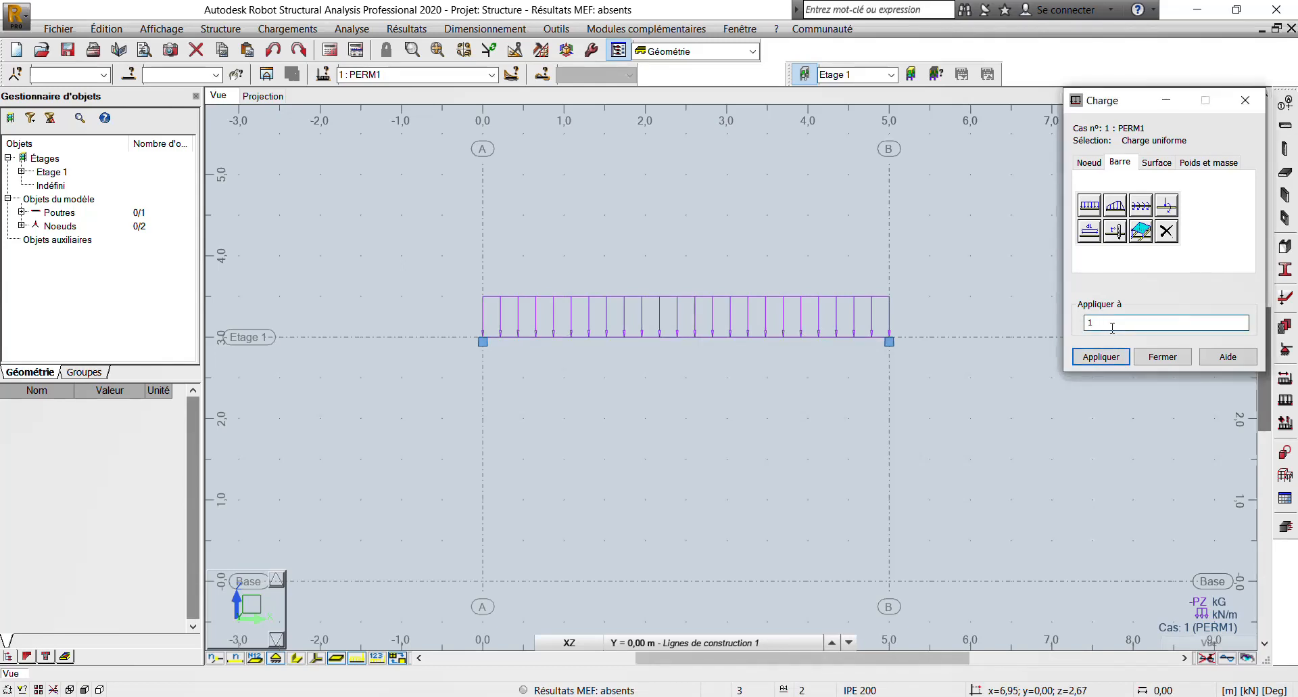
type("1")
left_click(1101, 357)
left_click(1163, 356)
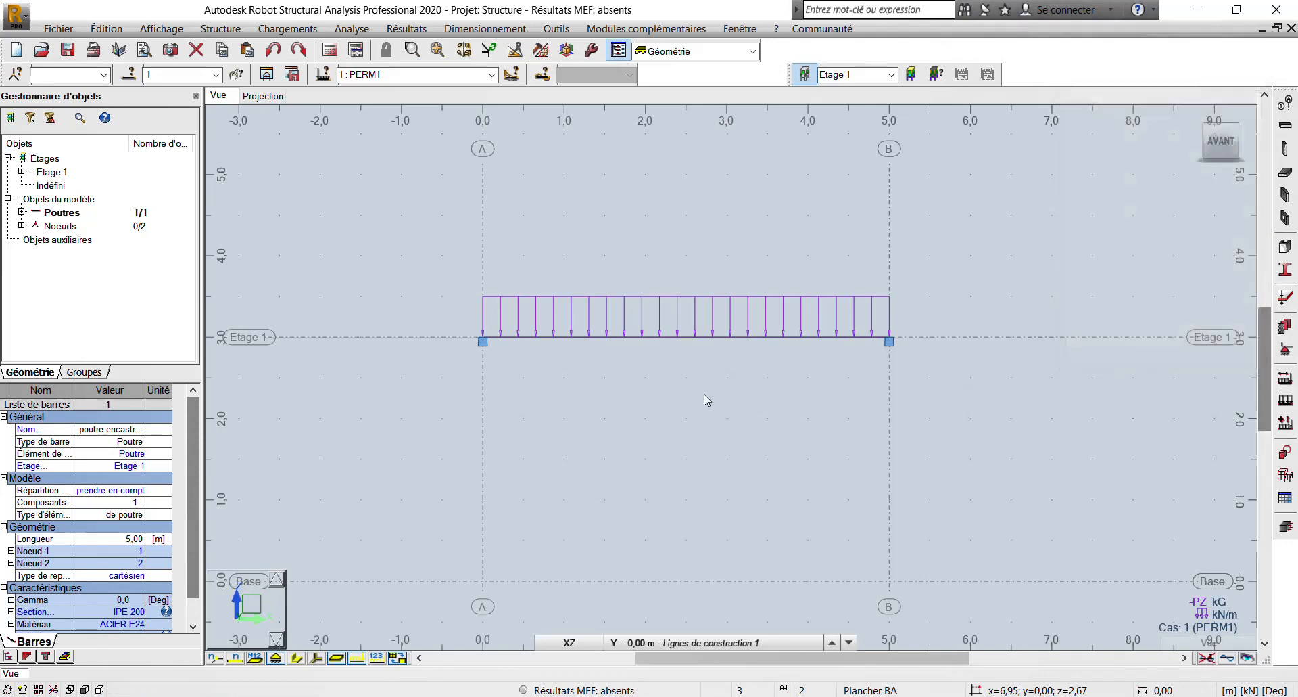
- Deselect the beam and turn on the display of load symbols and load values in the view
scroll(577, 334, "down", 3)
right_click(604, 275)
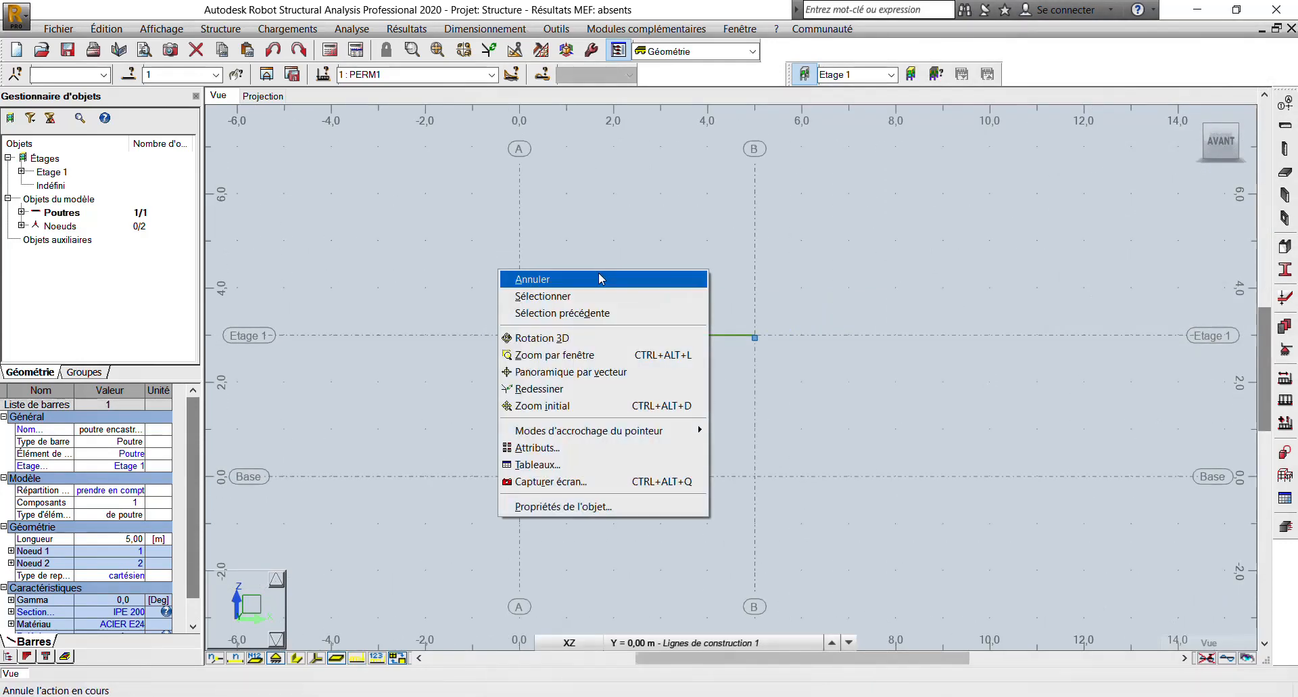
left_click(600, 278)
scroll(574, 328, "up", 1)
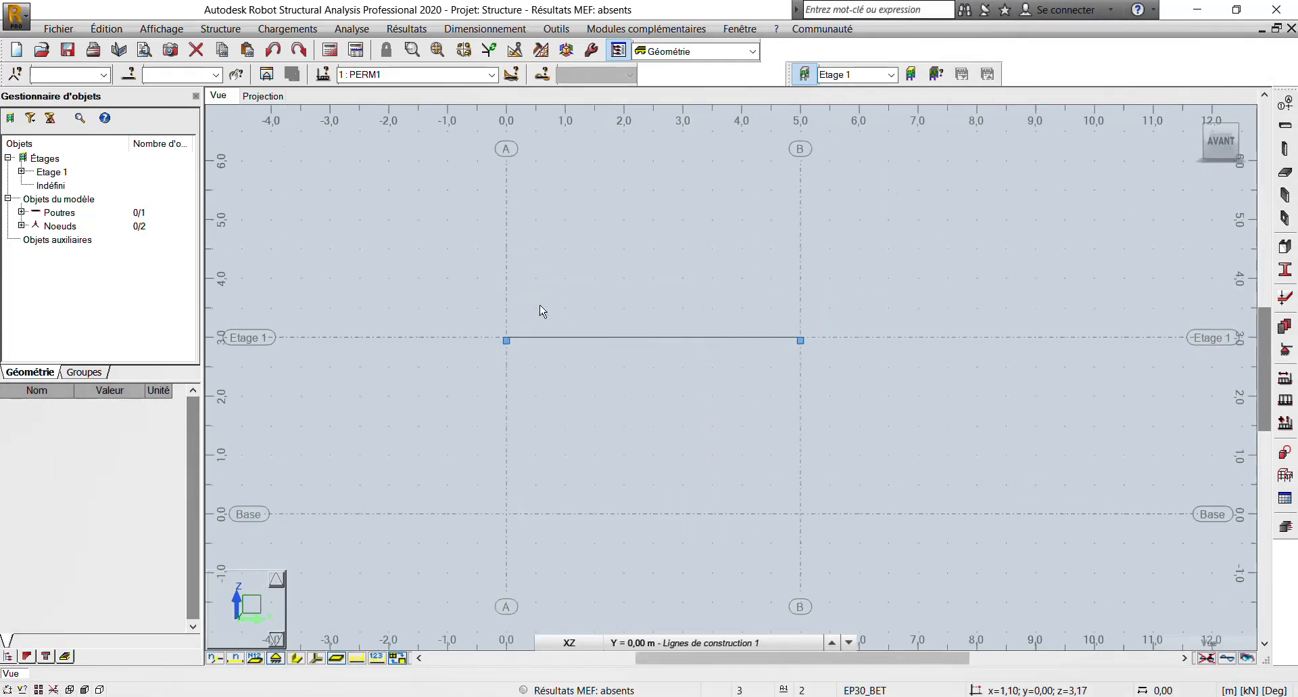
left_click(161, 29)
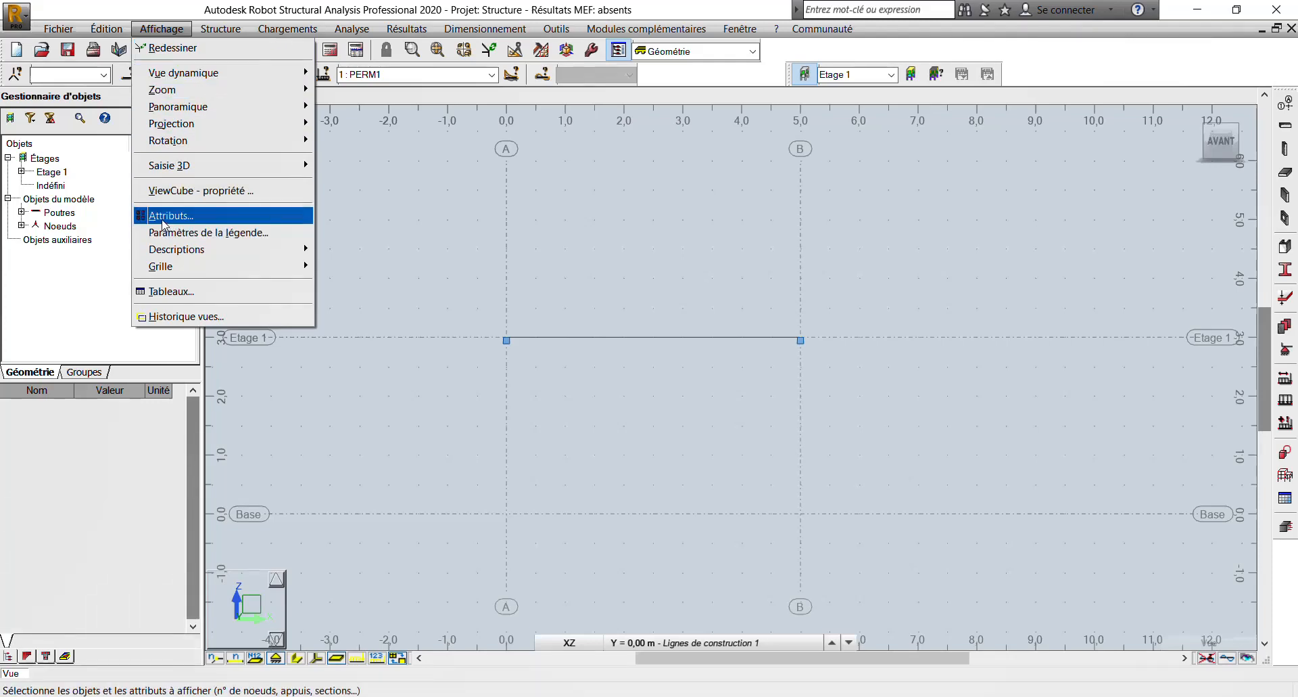
left_click(162, 220)
left_click(67, 157)
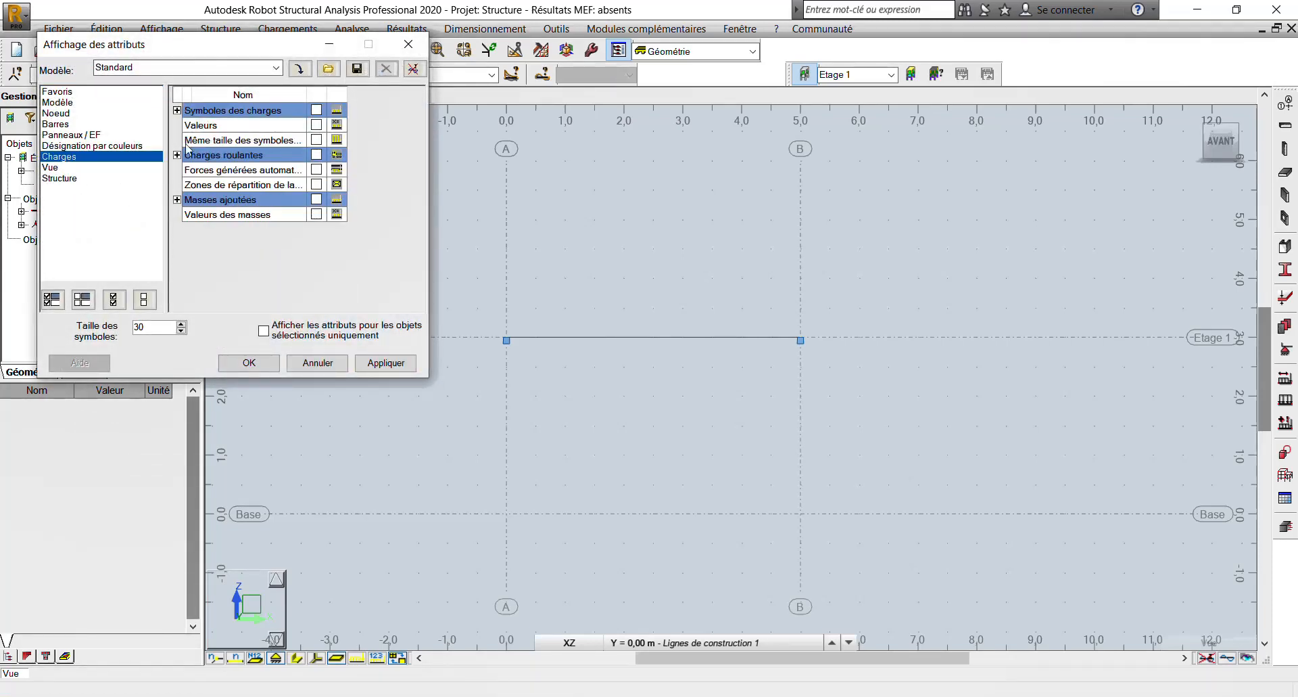
left_click(316, 110)
left_click(386, 363)
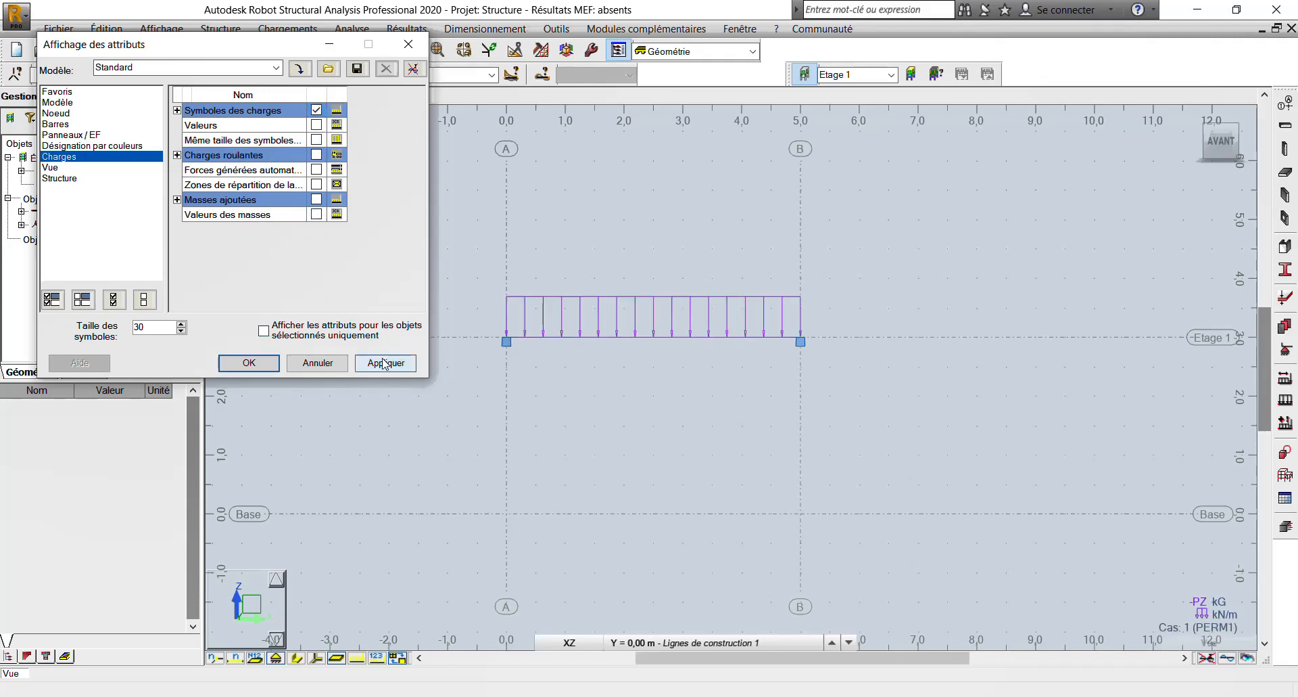
left_click(316, 124)
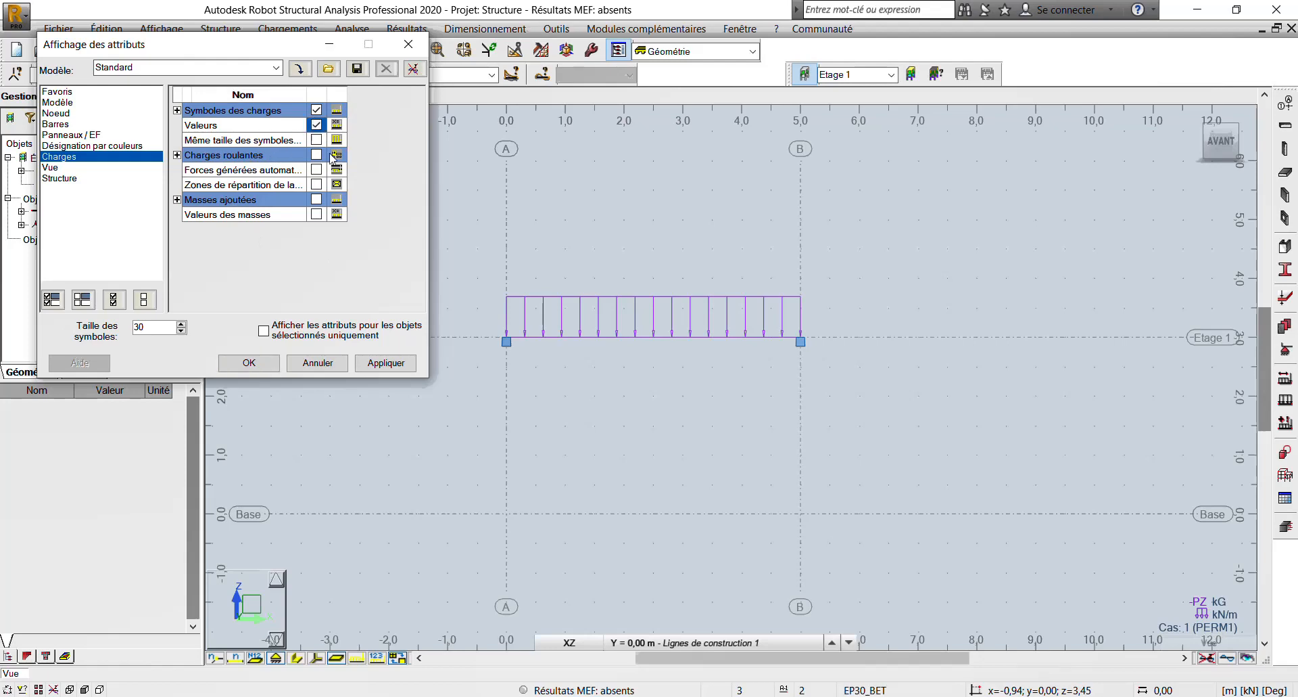
left_click(385, 365)
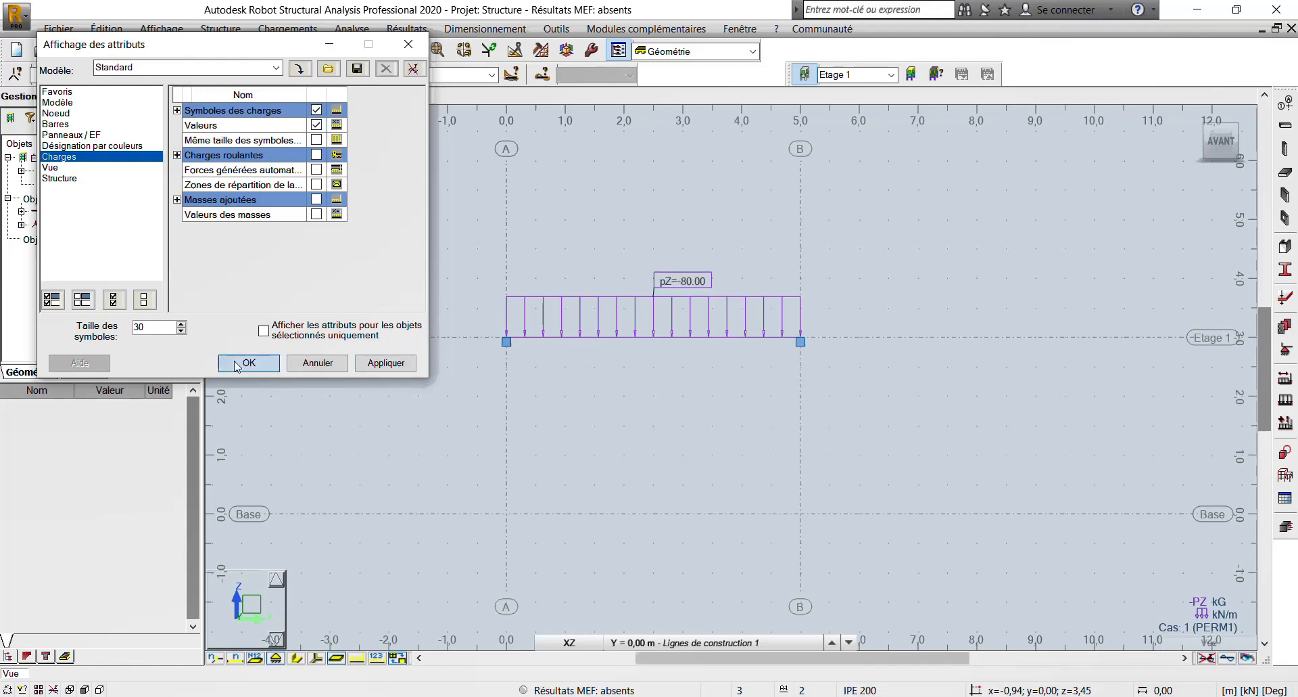
left_click(249, 363)
scroll(650, 339, "up", 4)
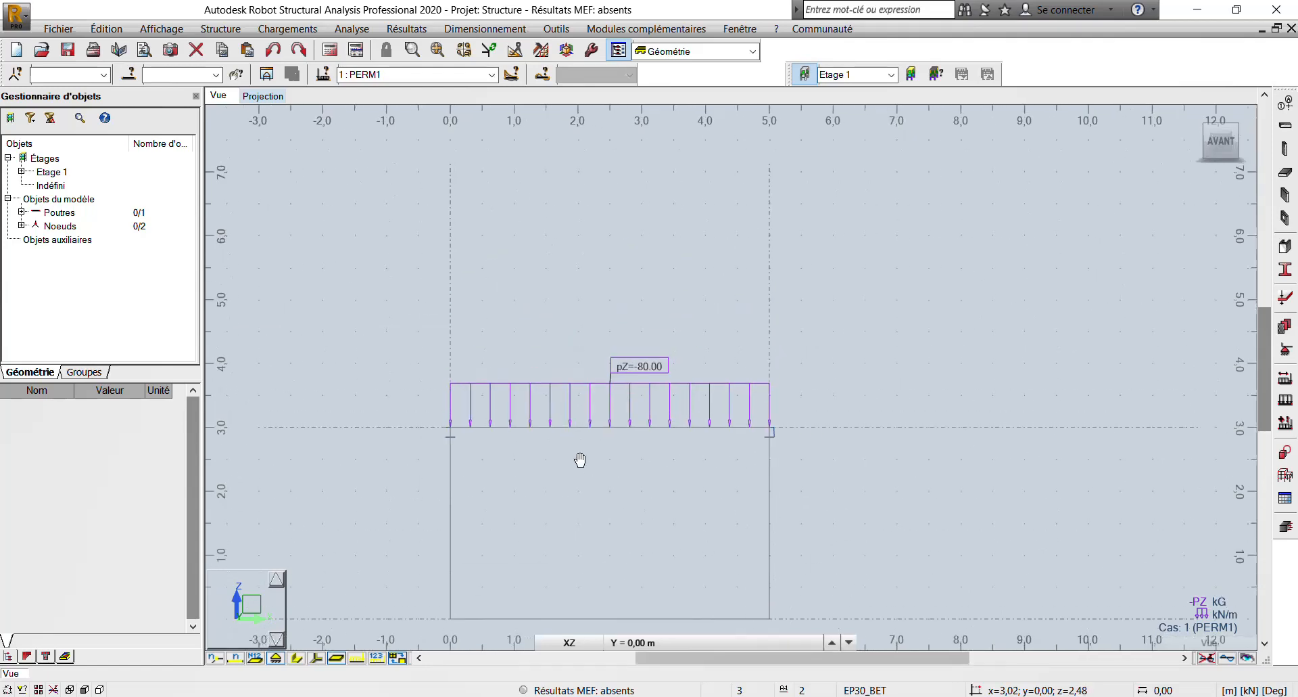
middle_click_drag(560, 471, 539, 342)
scroll(539, 342, "down", 1)
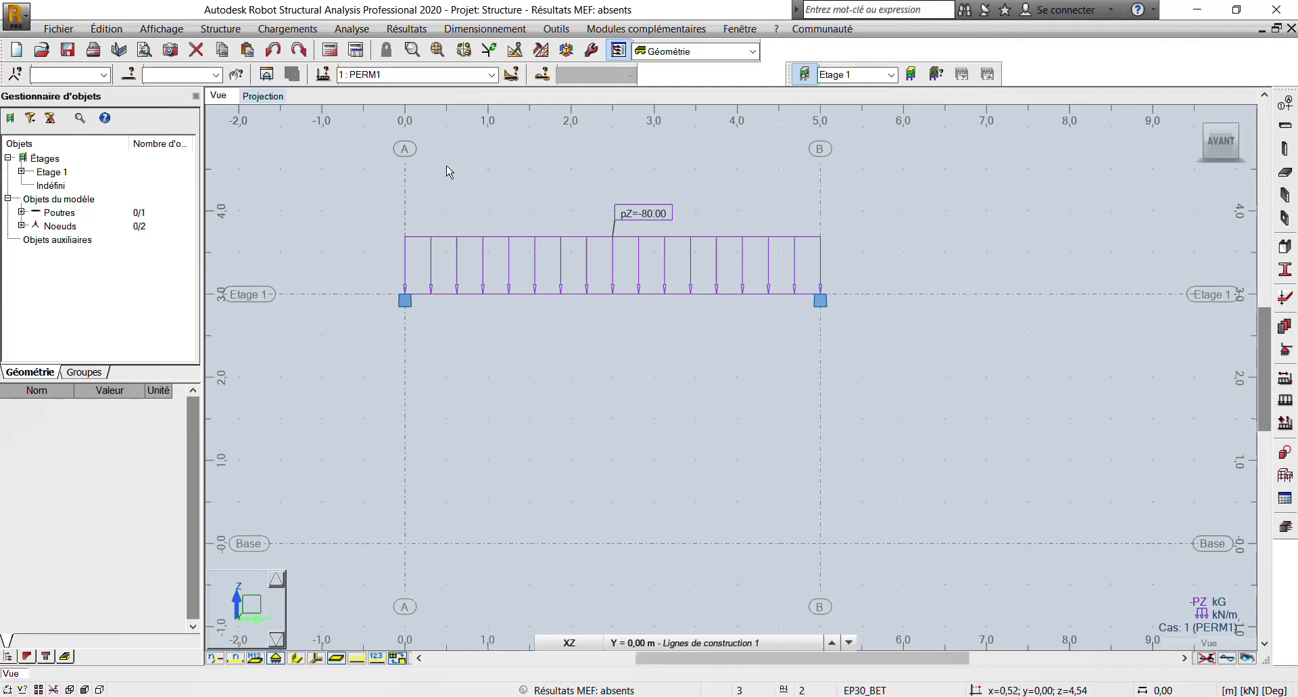
middle_click_drag(416, 169, 487, 201)
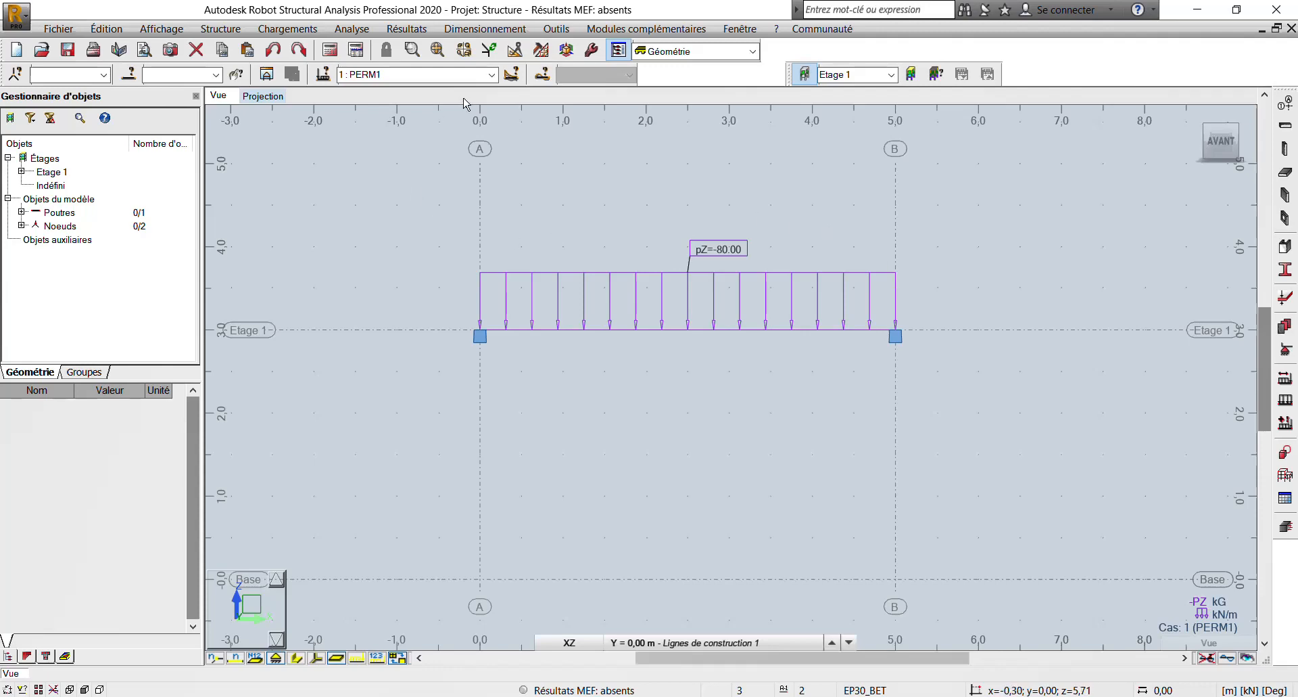
- Switch to the EXERCICES RDM drawing in AutoCAD and check the beam's load, span and fixed supports
left_click(414, 696)
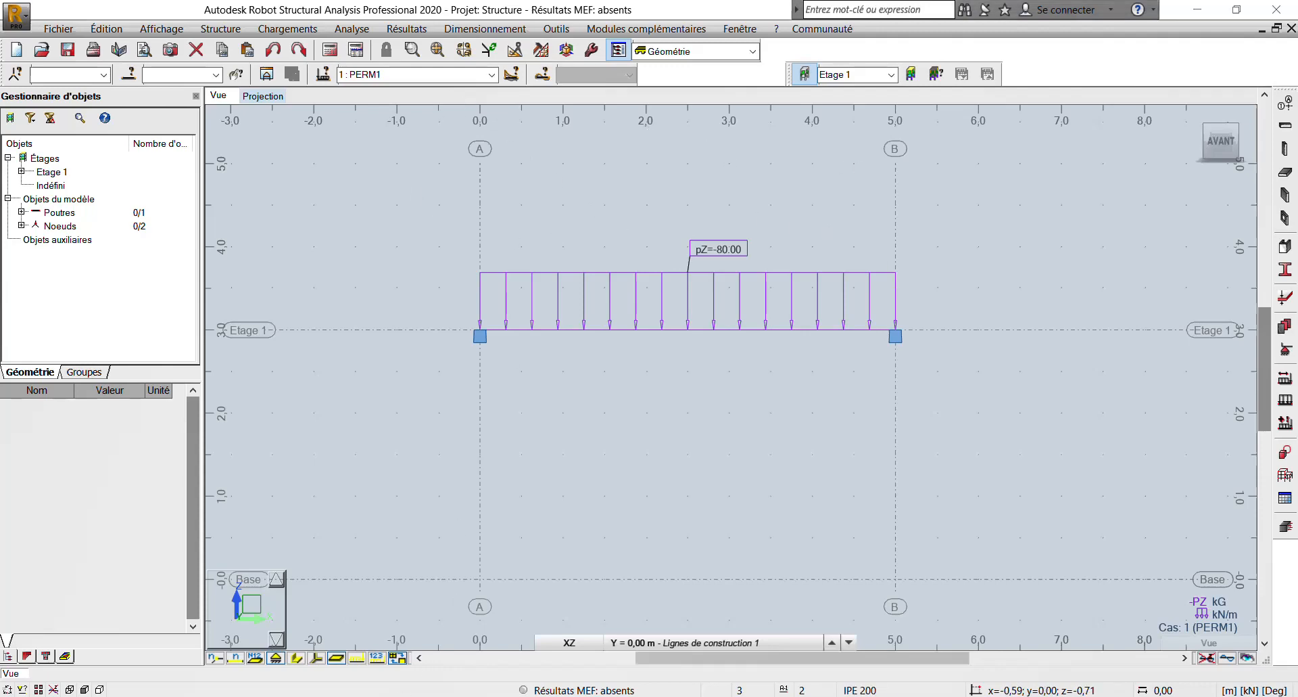
scroll(385, 441, "down", 2)
scroll(359, 423, "up", 4)
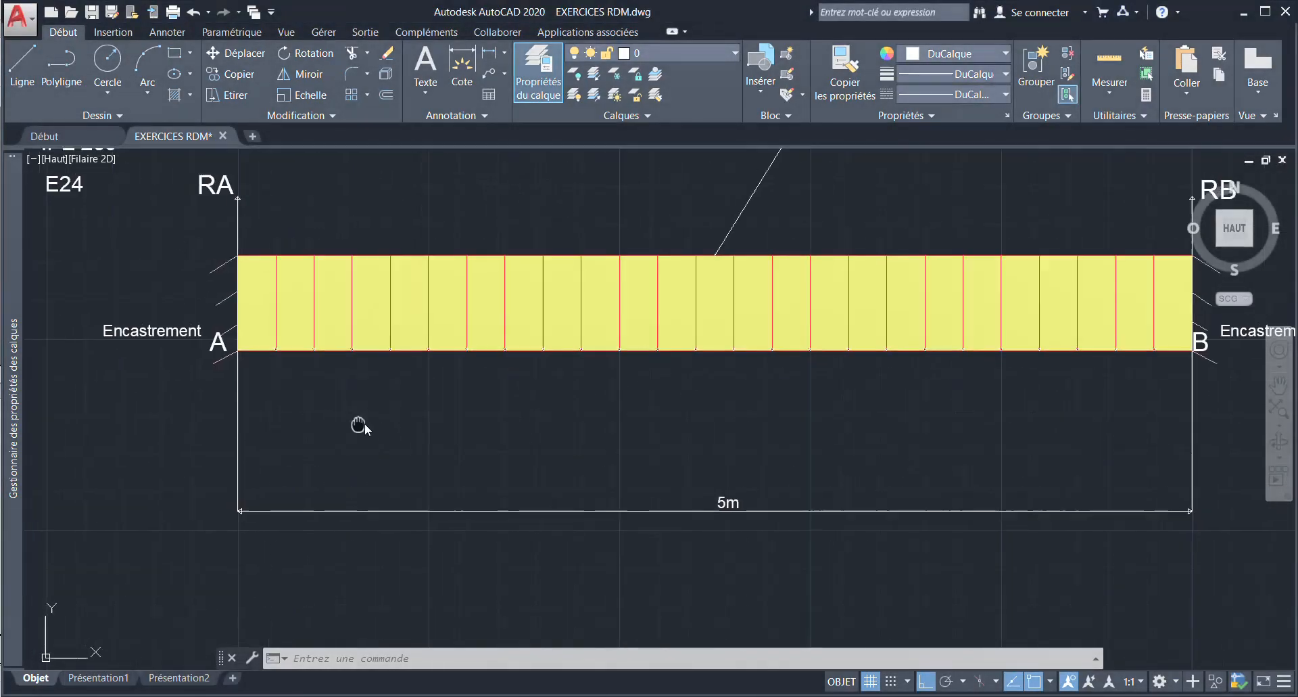
scroll(367, 420, "down", 2)
scroll(367, 421, "down", 2)
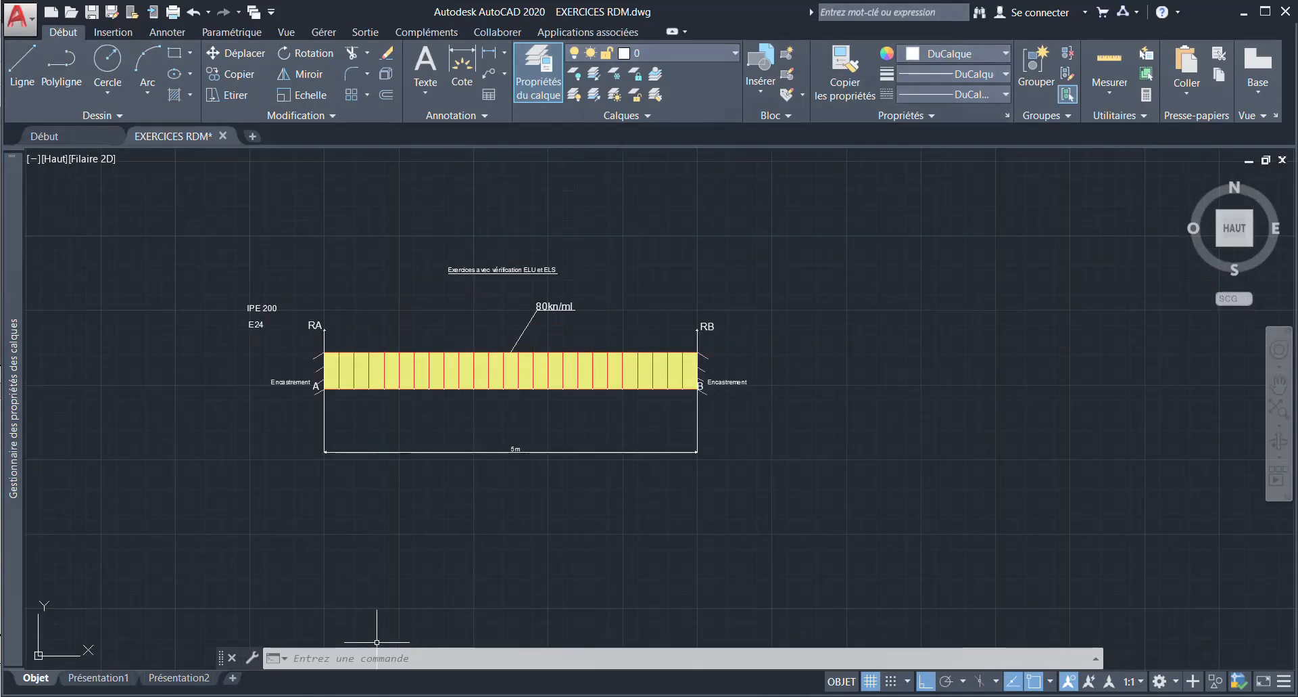
- Switch back to Robot and delete all unused bar types from the steel member code parameters
left_click(392, 696)
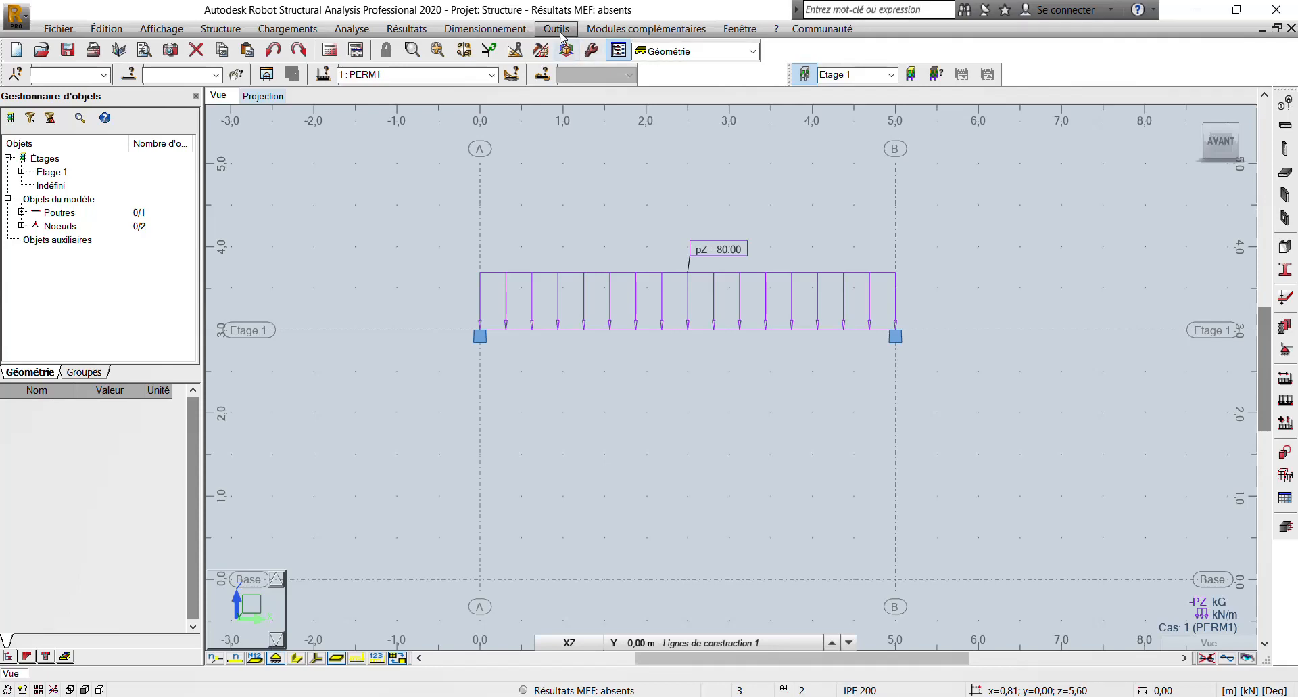
left_click(521, 31)
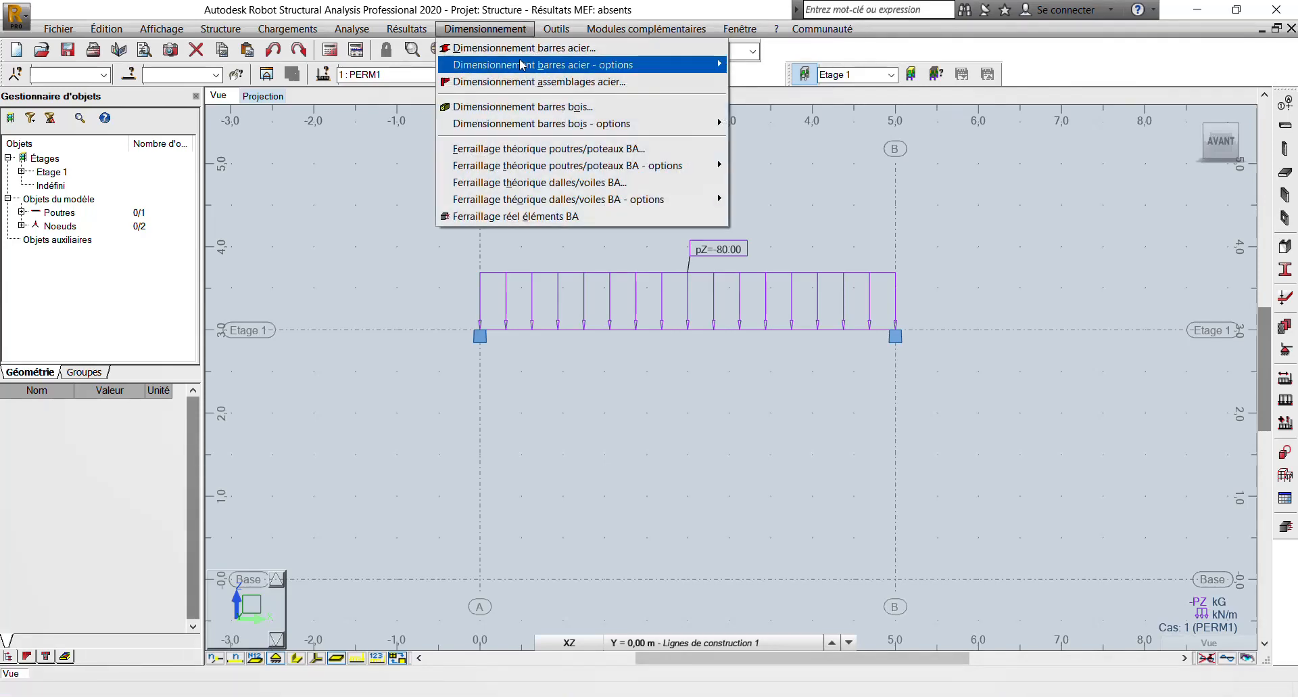
mouse_move(524, 65)
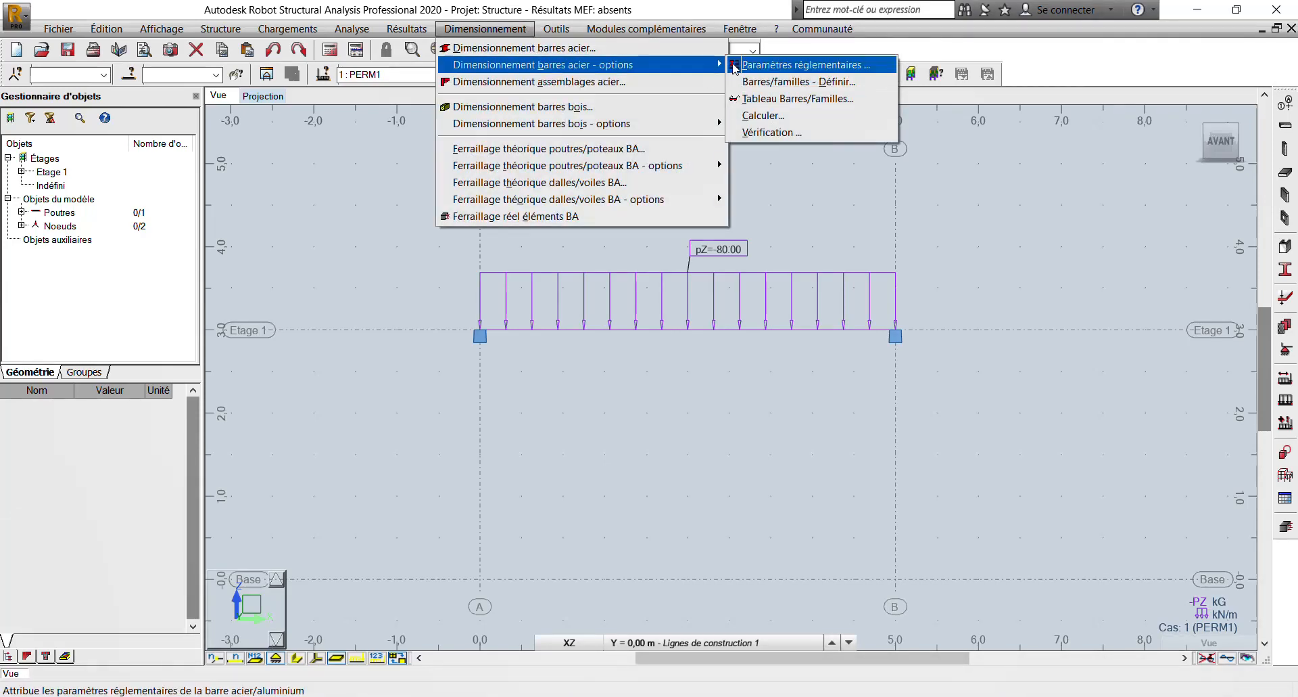
left_click(736, 65)
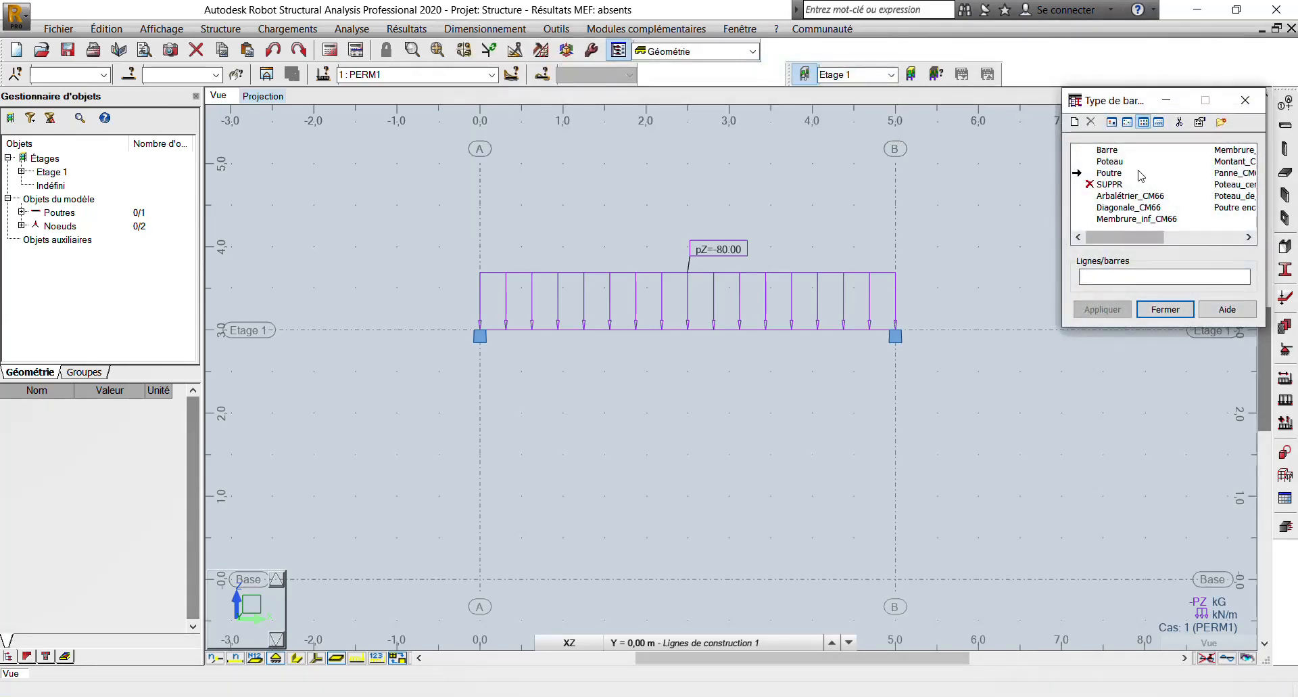
left_click(1179, 121)
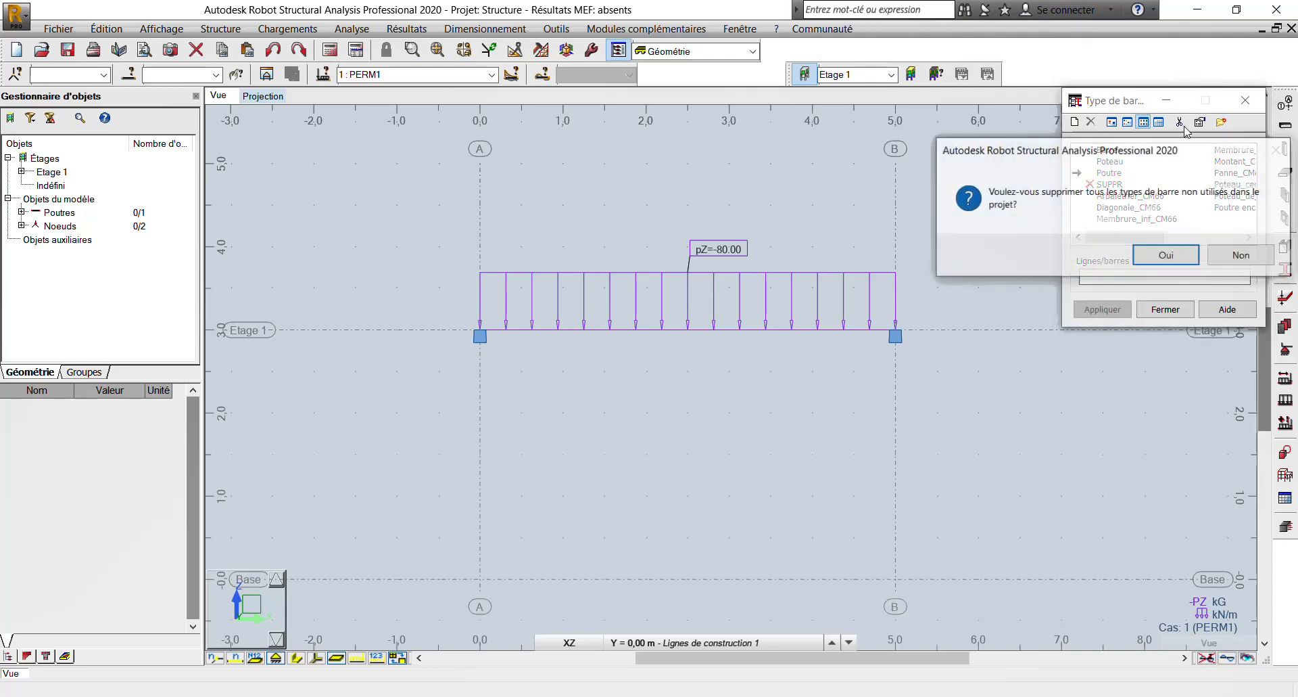
left_click(1168, 255)
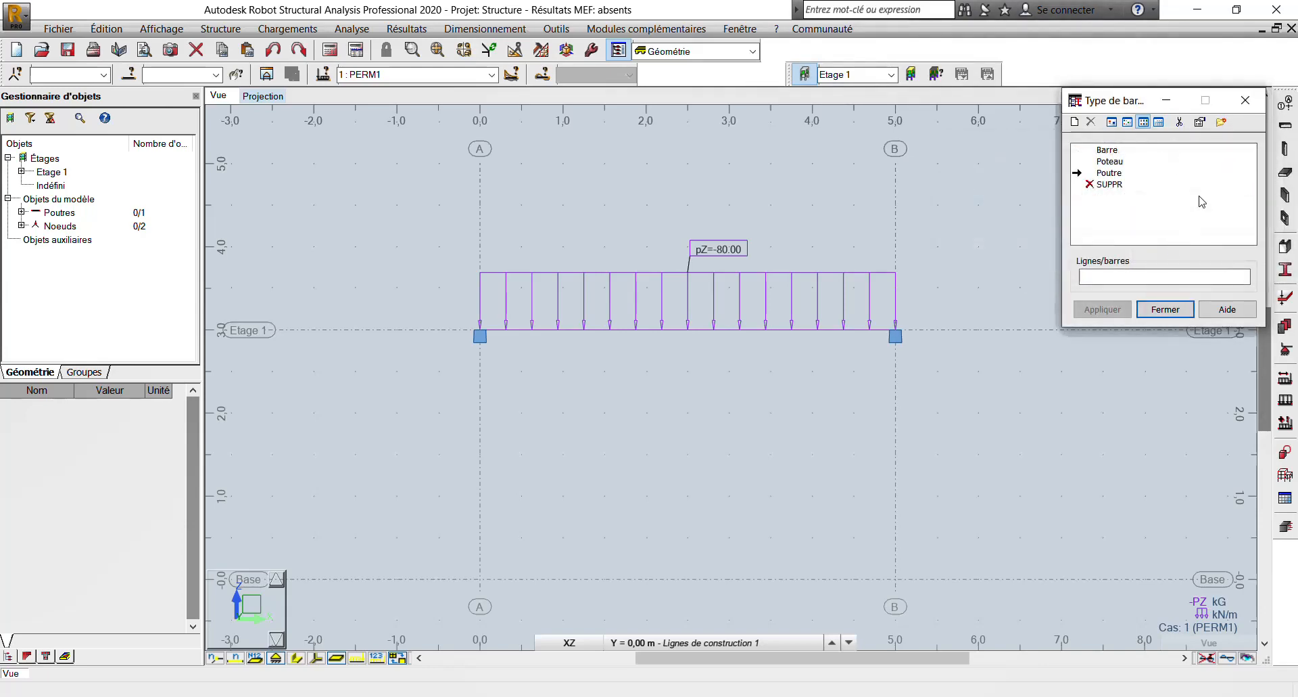
- Start a new CM66 bar type named "Poutre enstré" and accept the buckling conditions about the Y and Z axes
left_click(1075, 121)
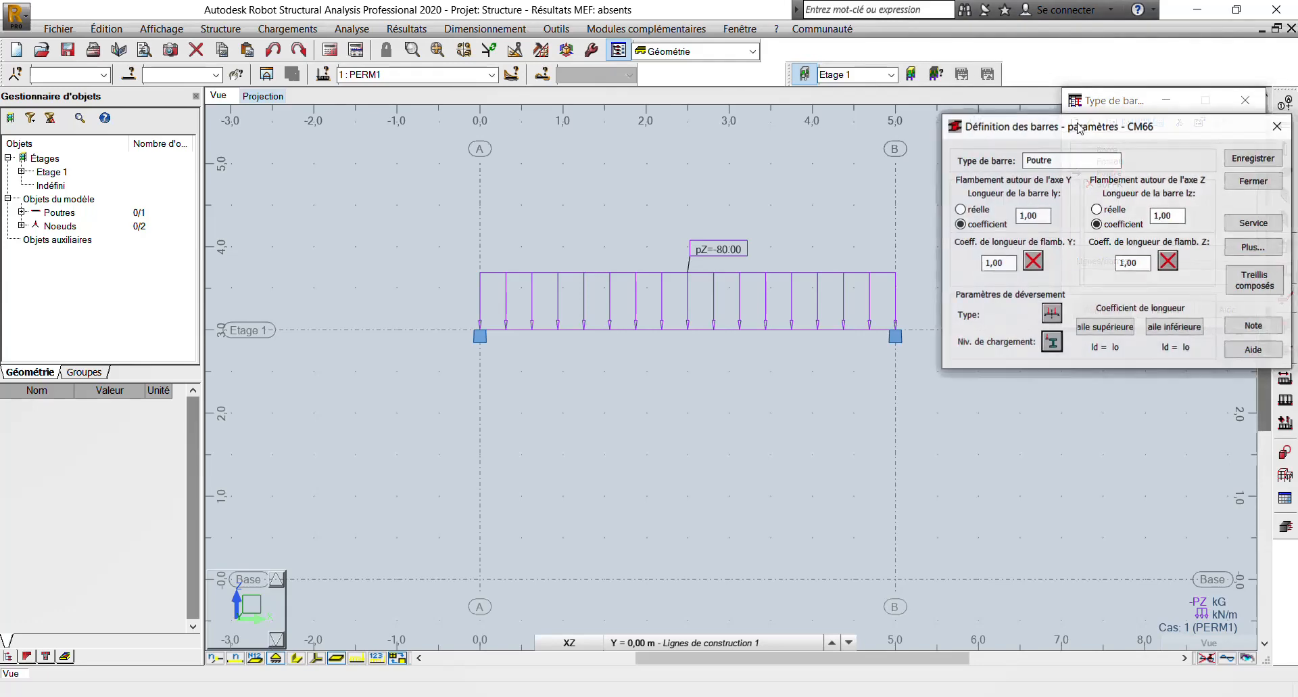
left_click(1067, 159)
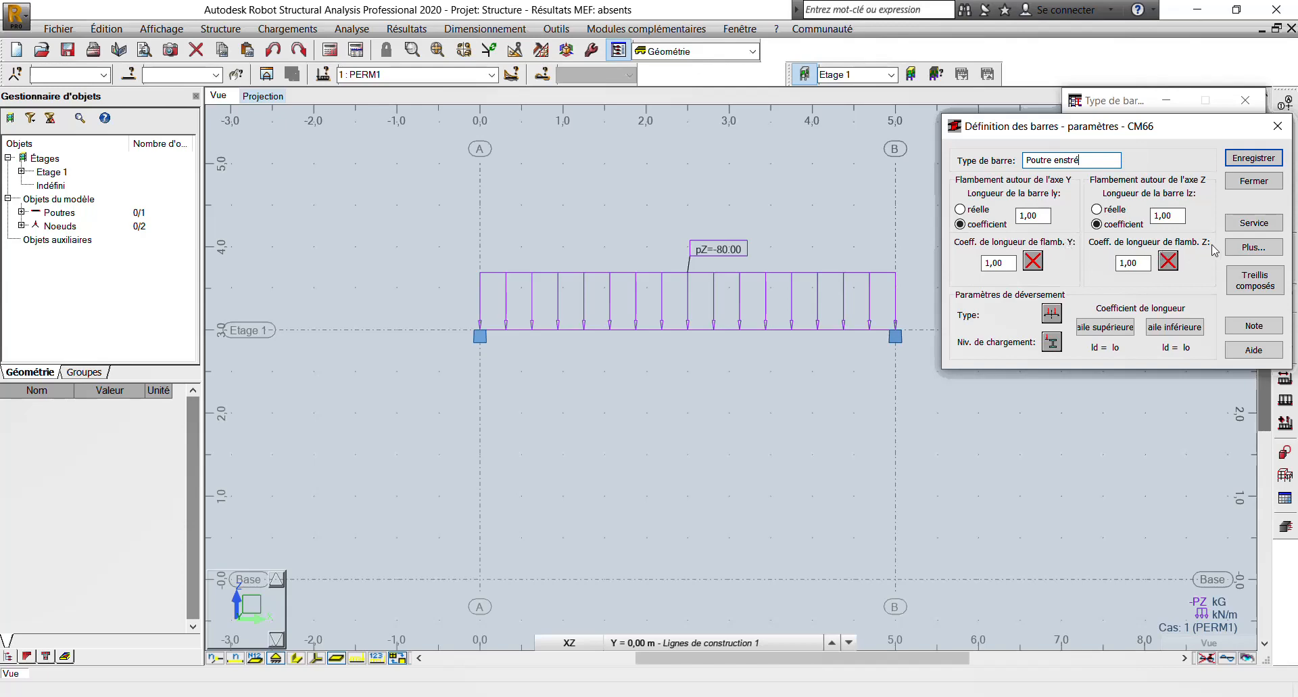
left_click(1033, 261)
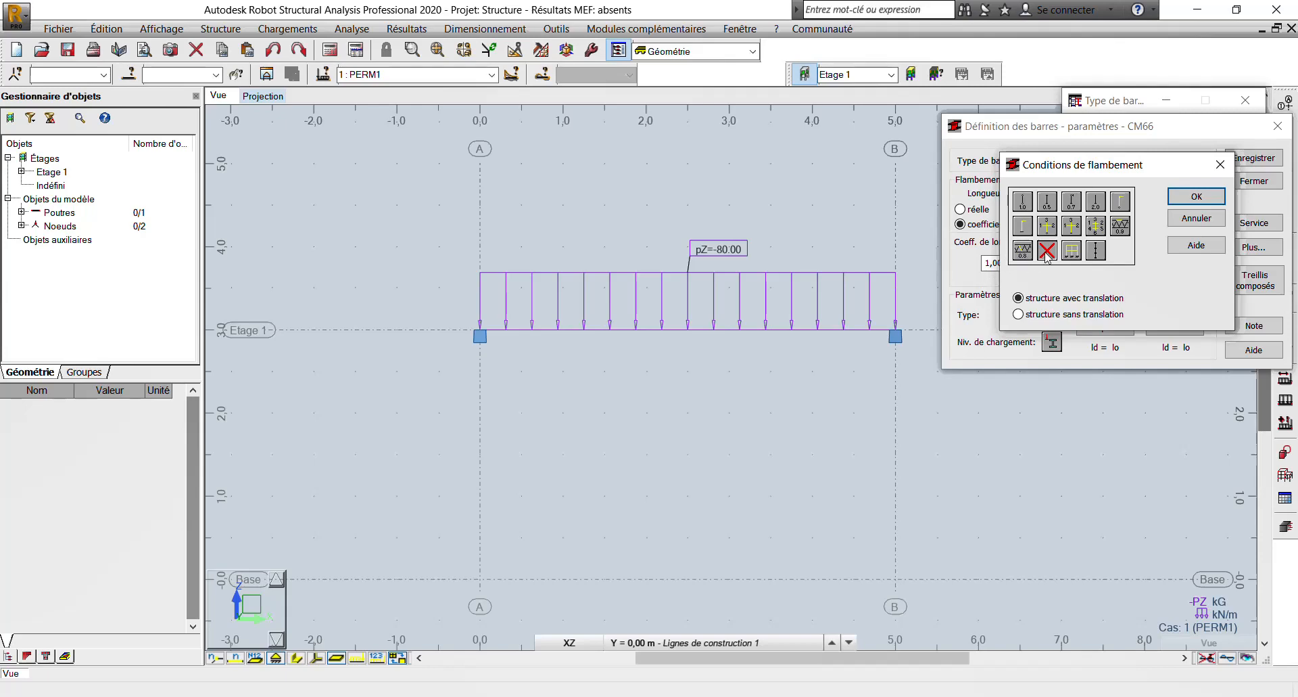
left_click(1196, 196)
left_click(1173, 261)
left_click(1196, 196)
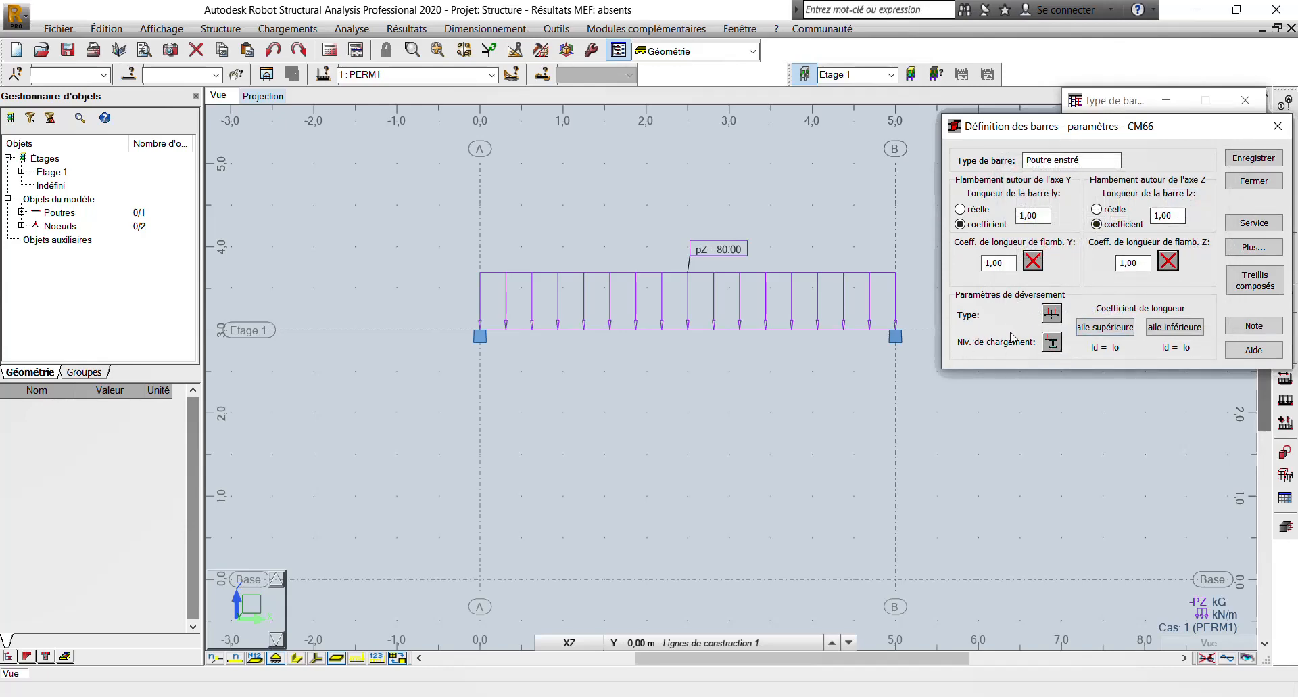
- Accept the bar type's loading level and enable the service limits for nodal displacements, X = L/150 and Y = L/150
left_click(1051, 343)
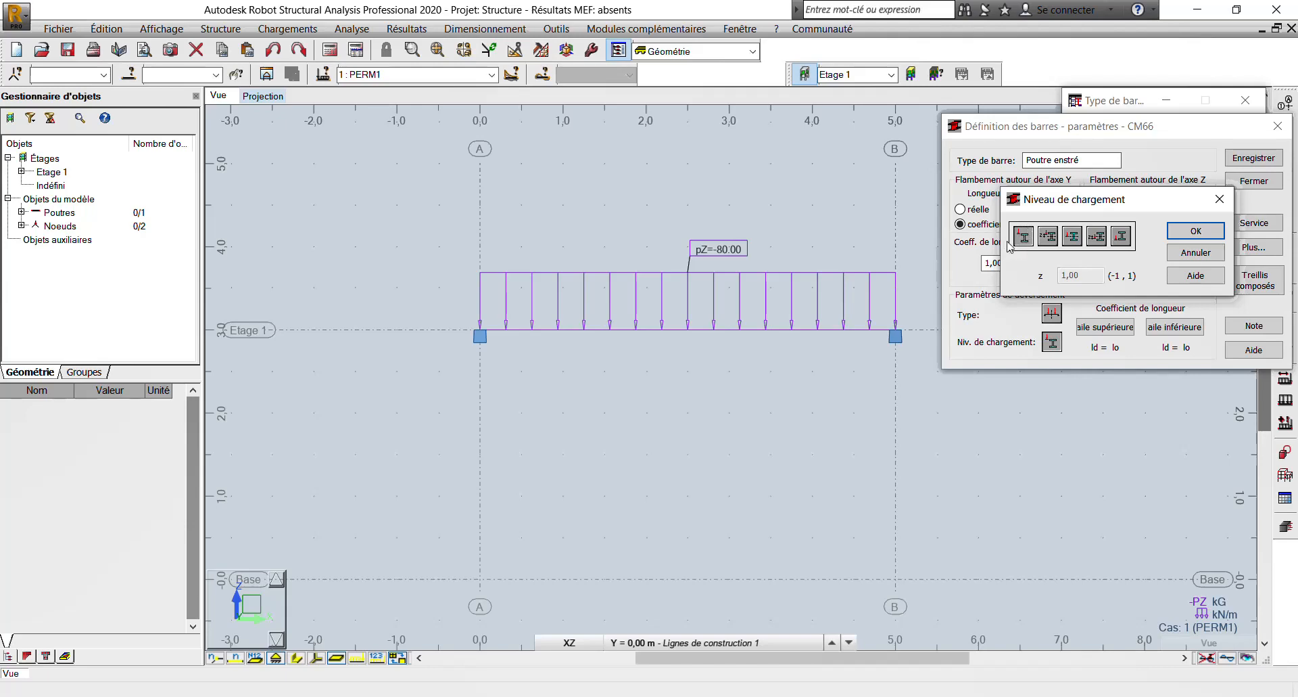
left_click(1195, 231)
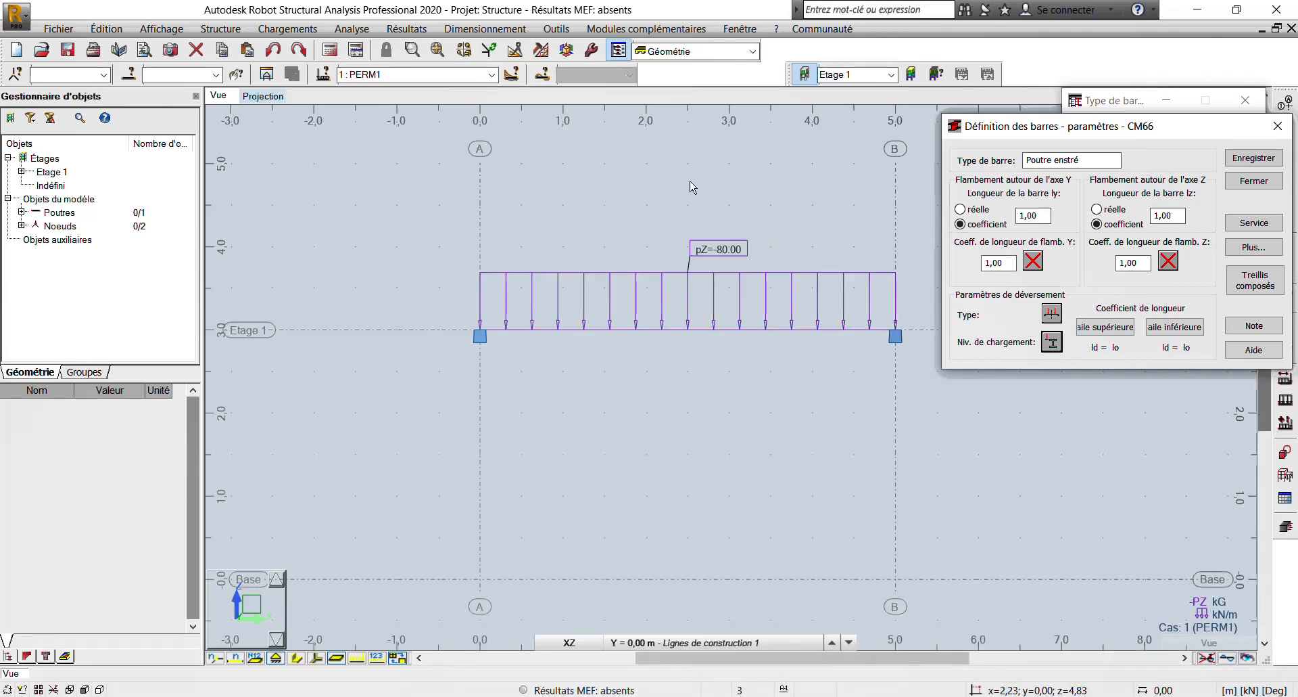
left_click(1255, 222)
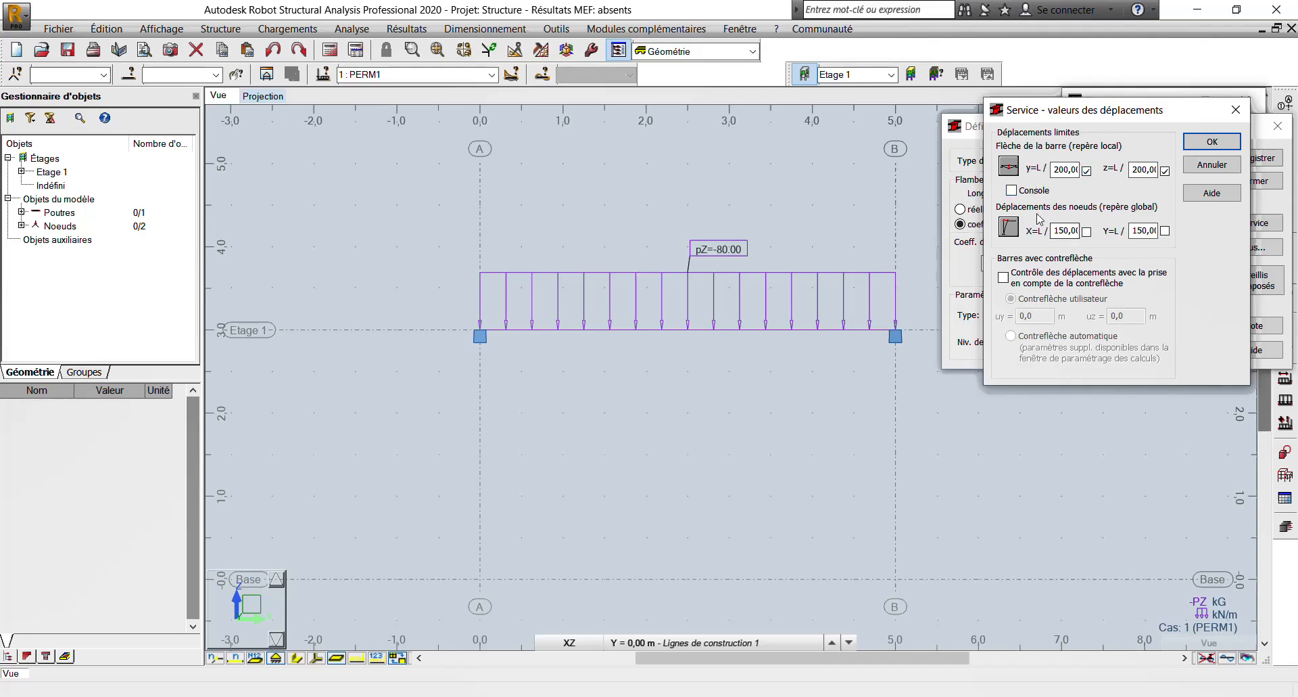
left_click(1086, 231)
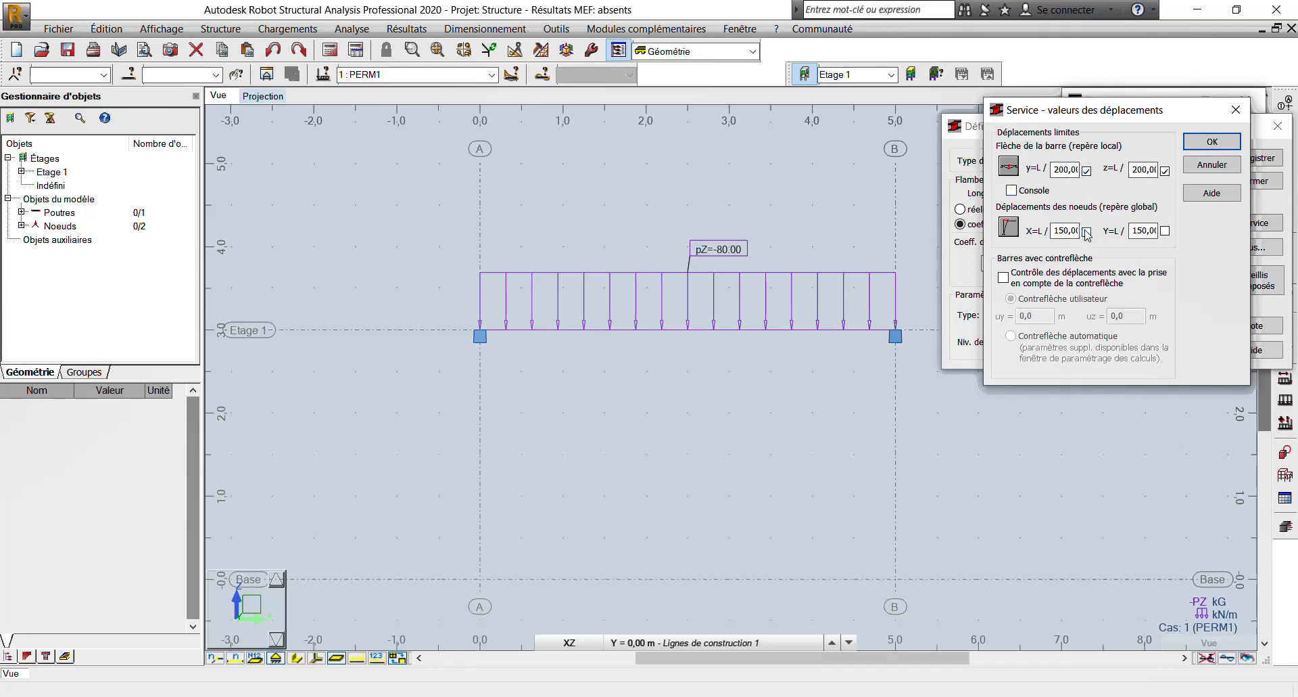
left_click(1165, 230)
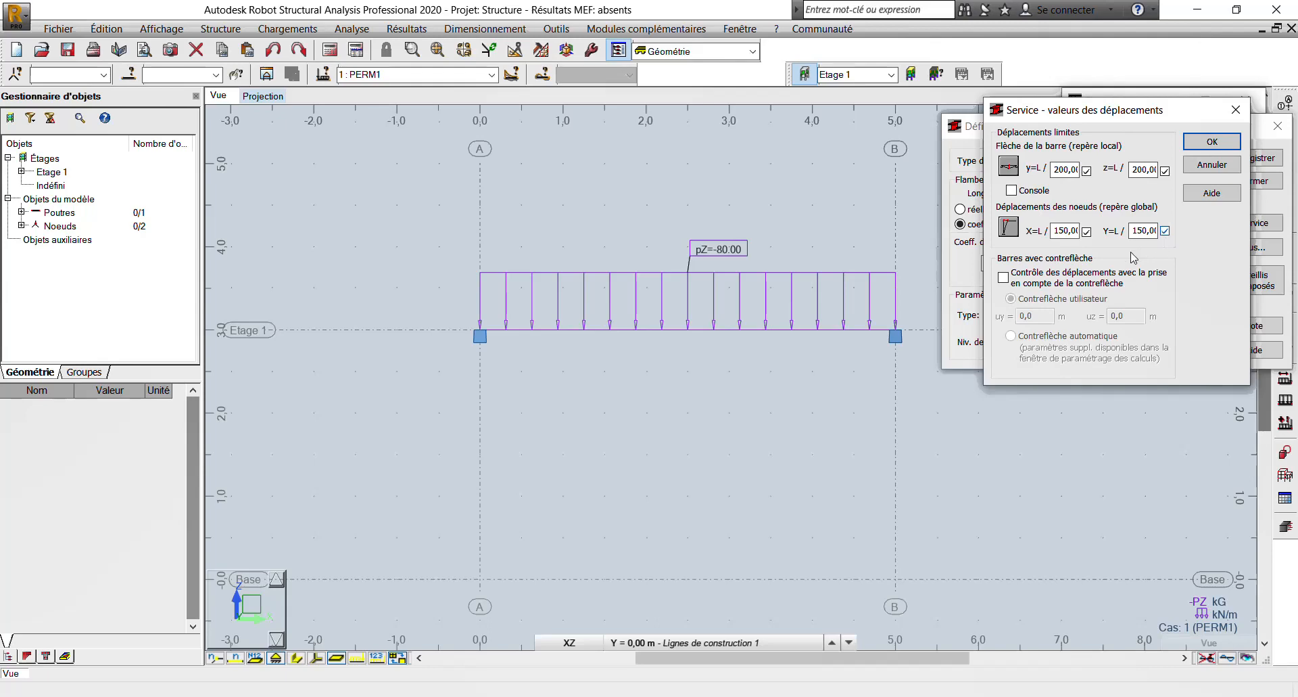
left_click(1211, 142)
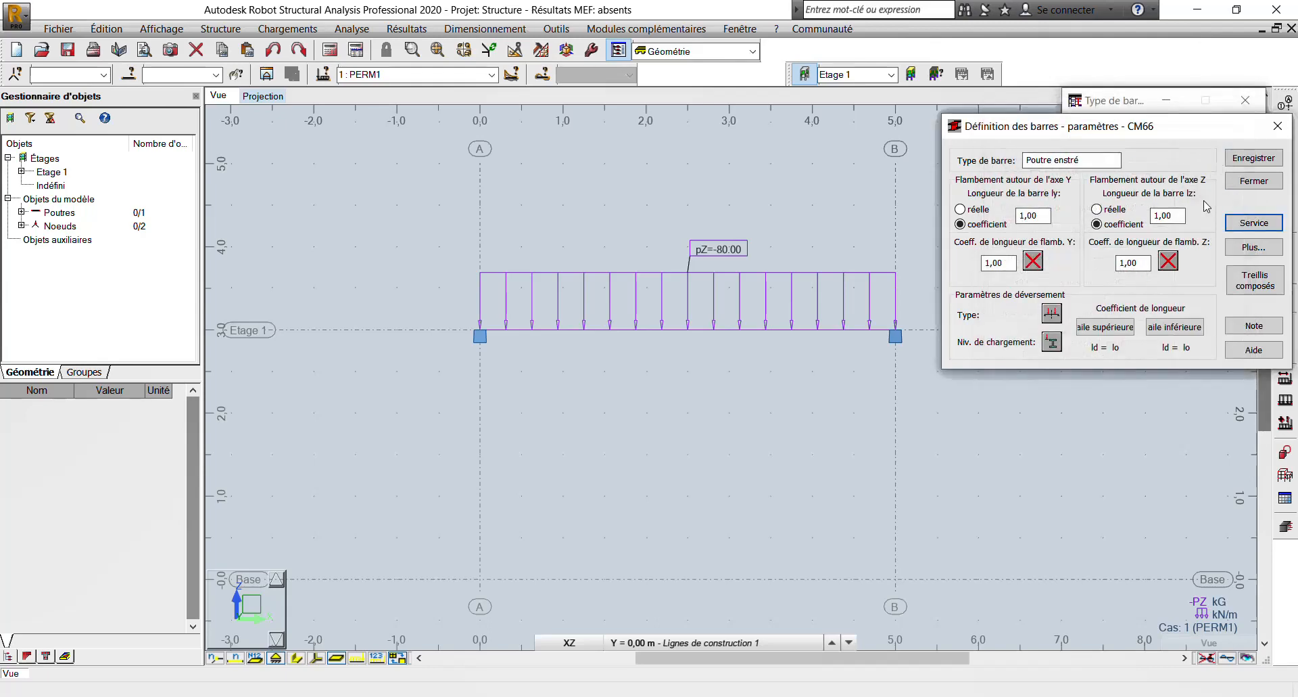
- Set the load type to "charge uniforme" in directions Y and Z in the advanced parameters, and save the Poutre enstré bar type
left_click(1252, 248)
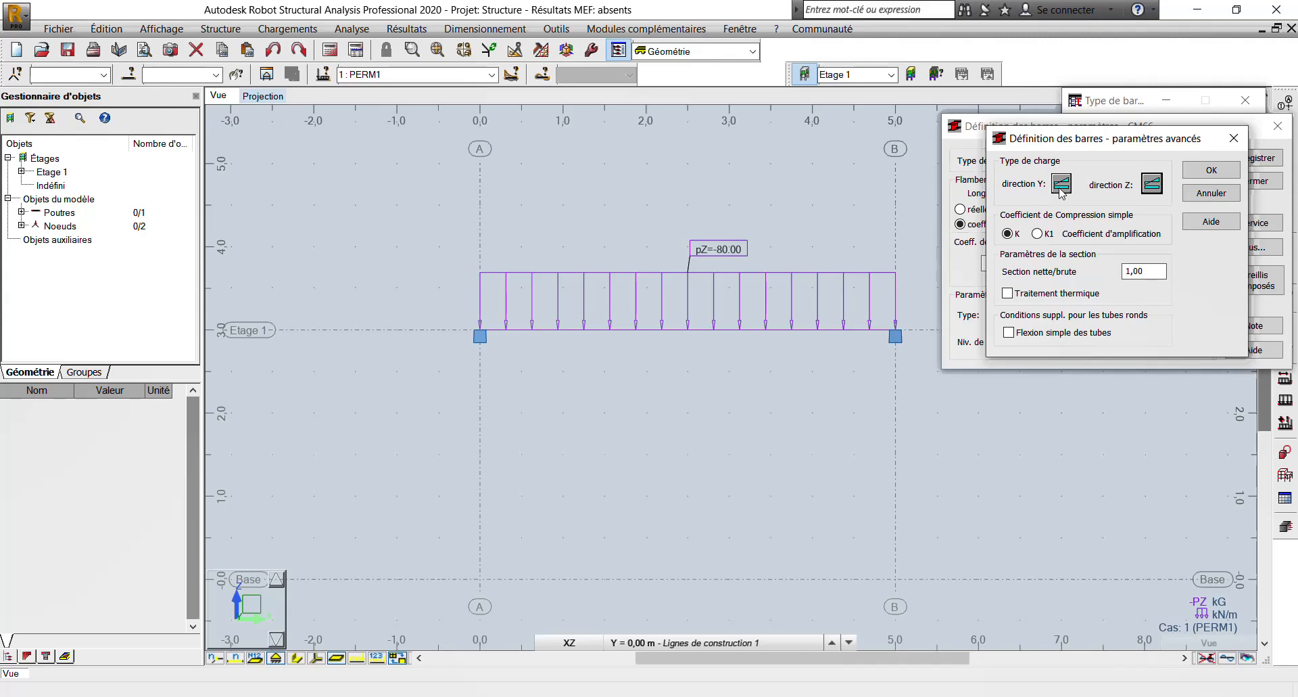
left_click(1061, 184)
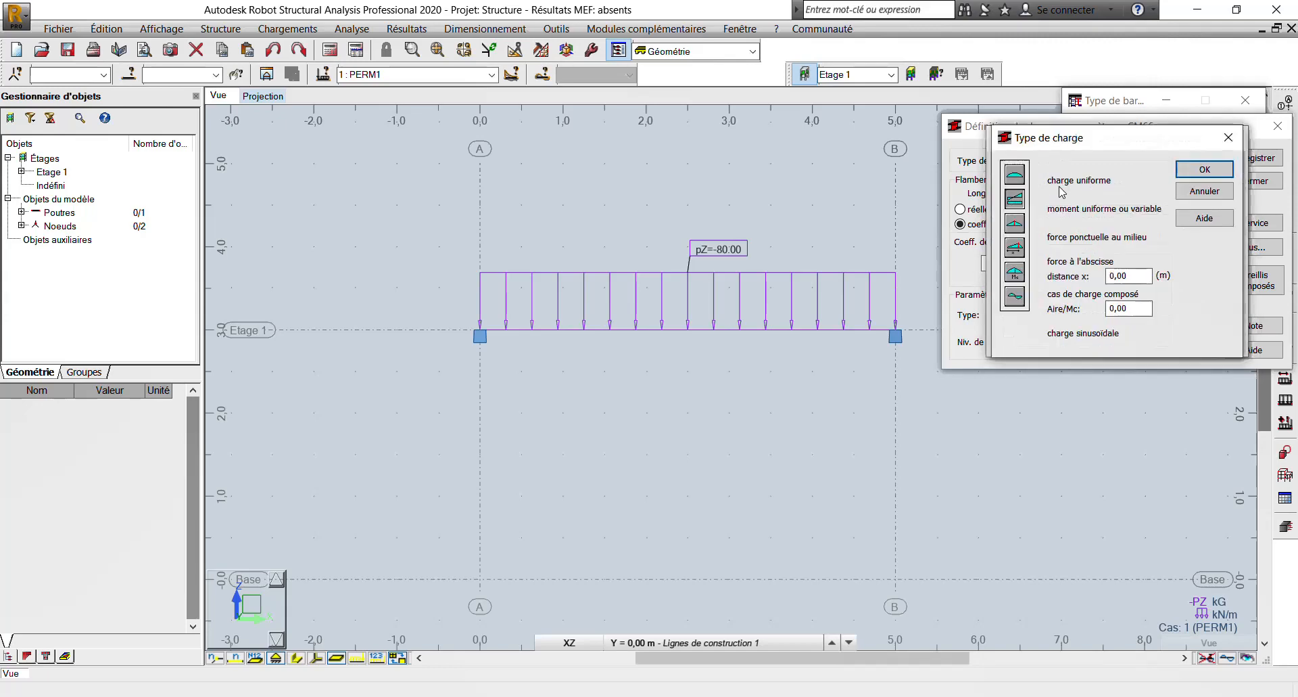
left_click(1013, 177)
left_click(1208, 169)
left_click(1153, 187)
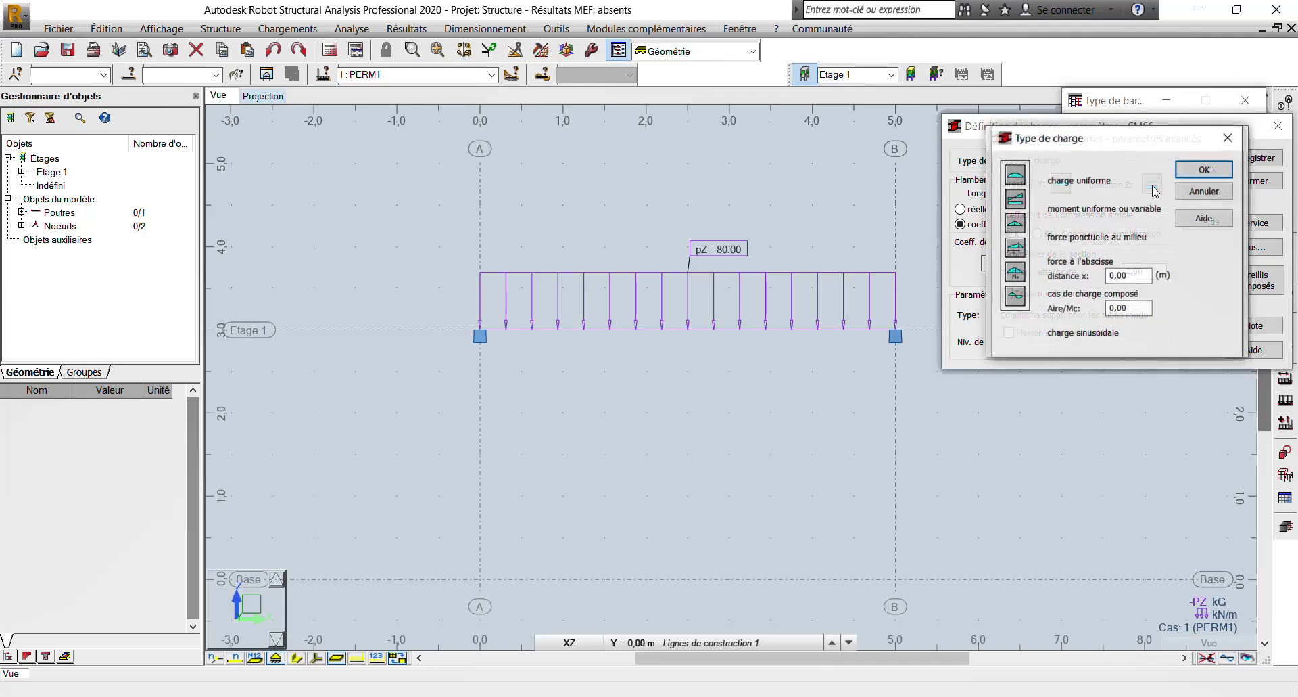
left_click(1013, 175)
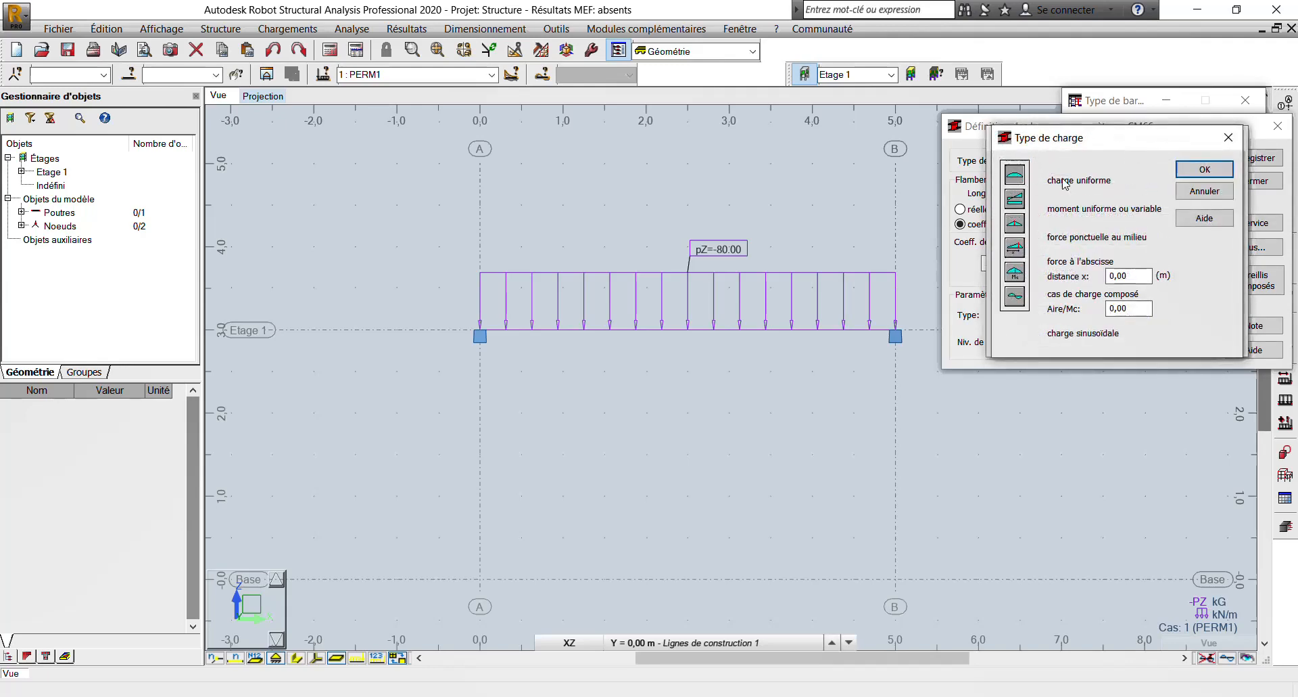
left_click(1208, 169)
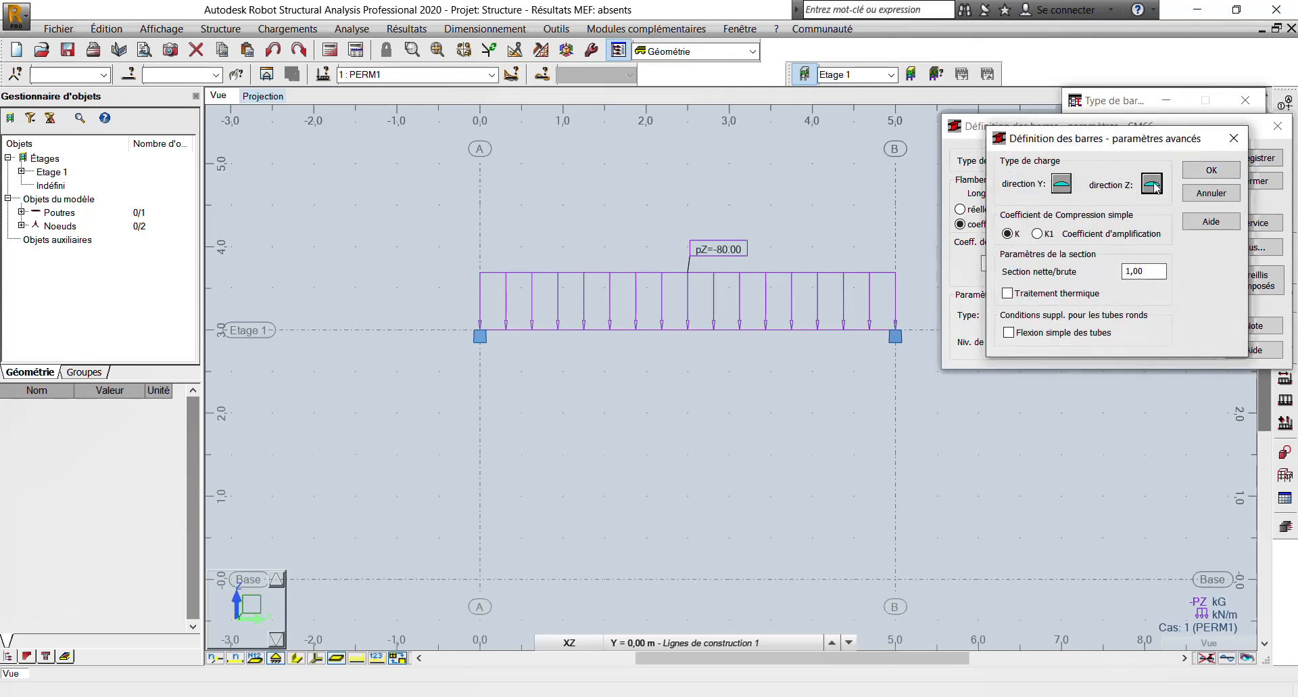
left_click(1212, 169)
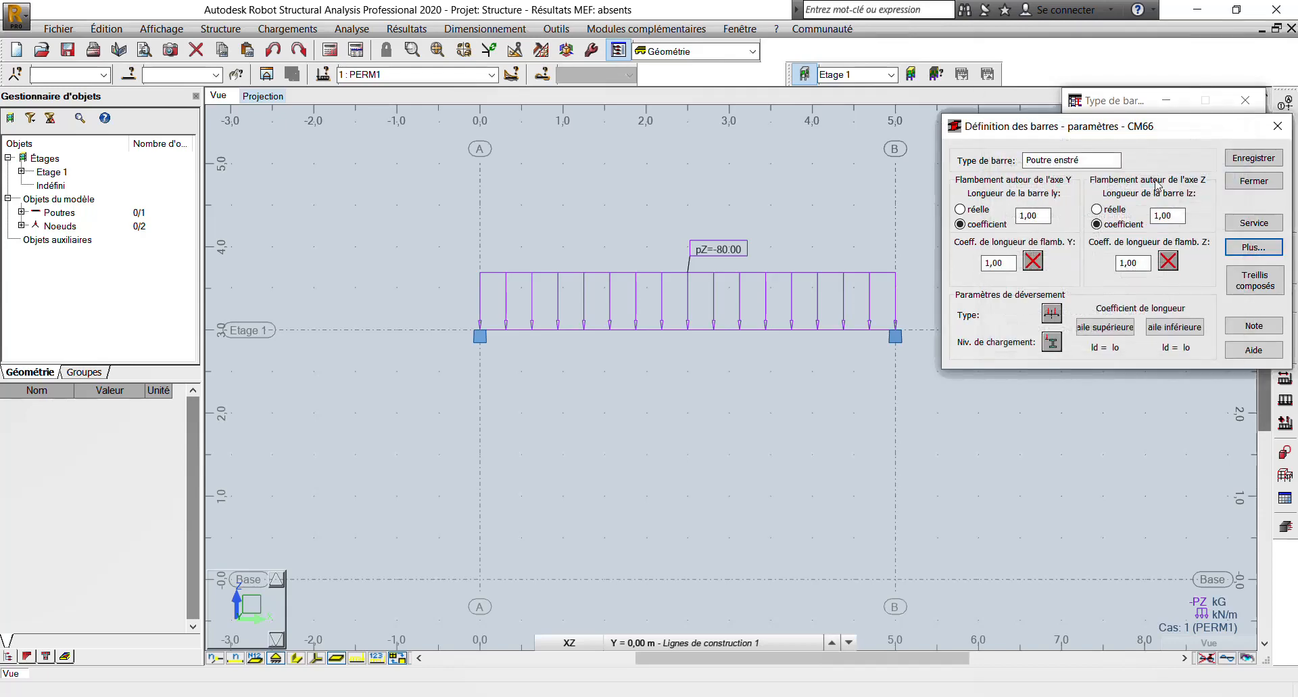
left_click(1258, 159)
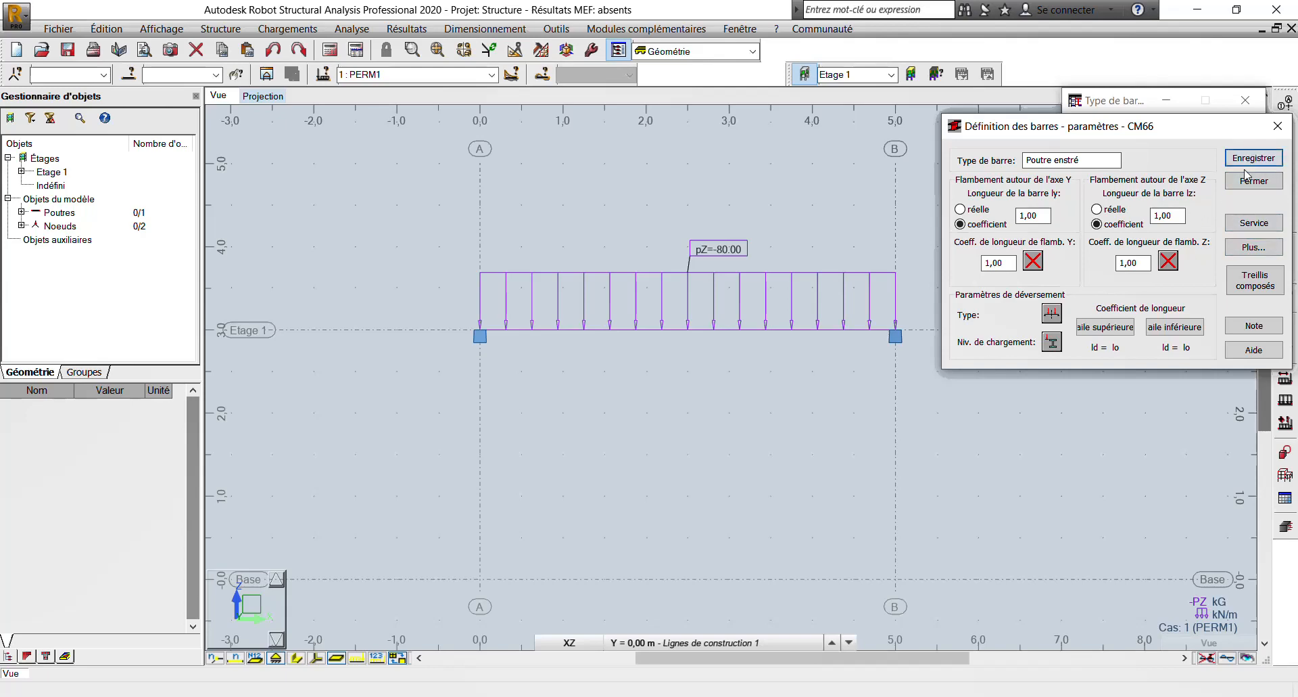
left_click(1254, 181)
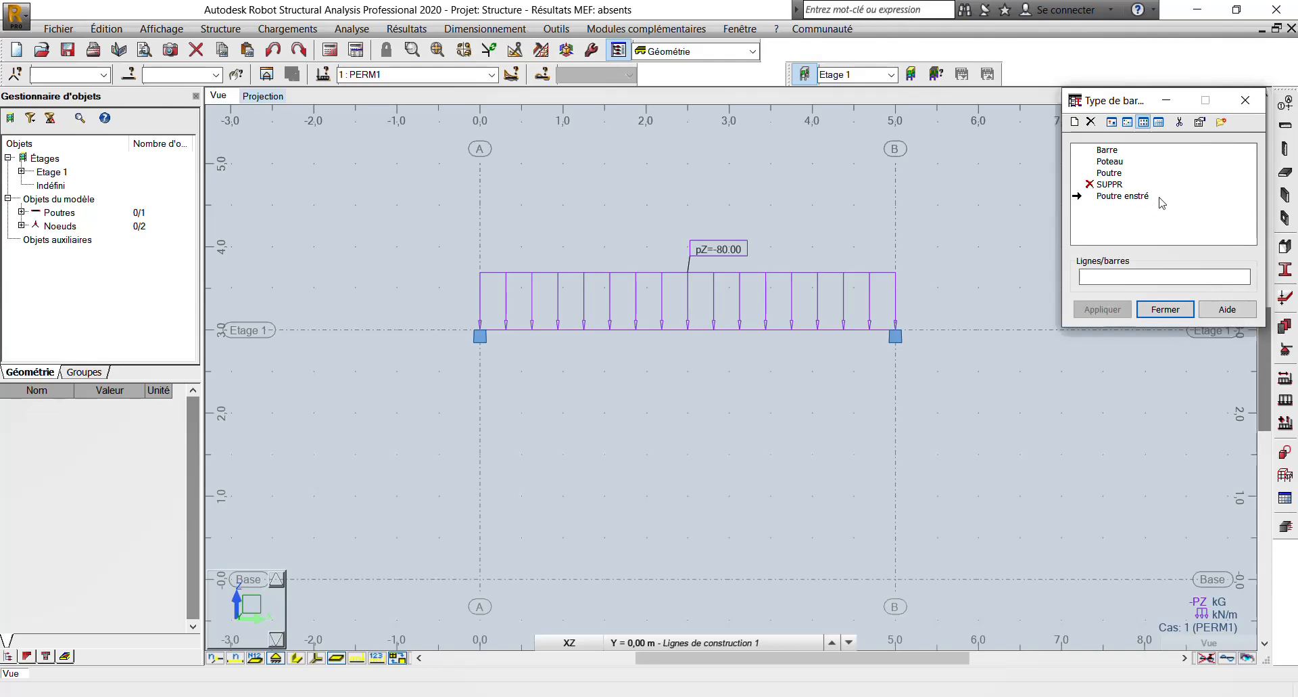
- Assign the Poutre enstré bar type to bar 1 and close the bar type definition
left_click(1108, 198)
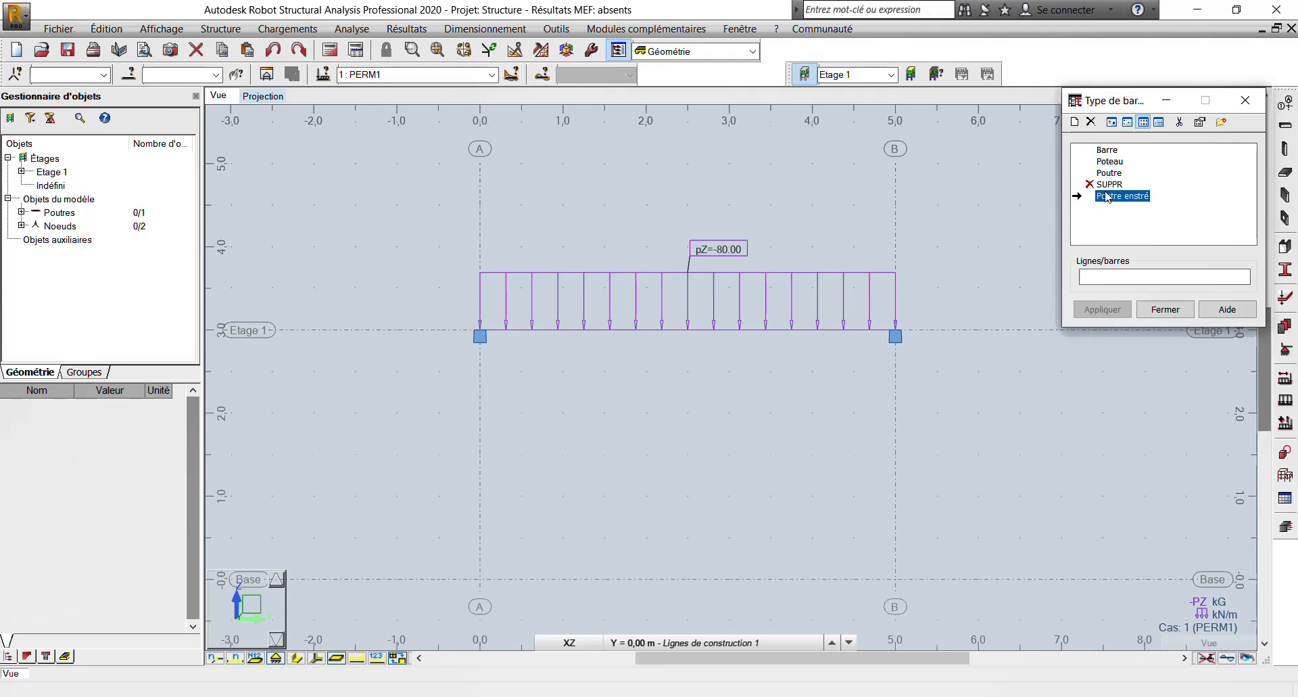
left_click(618, 330)
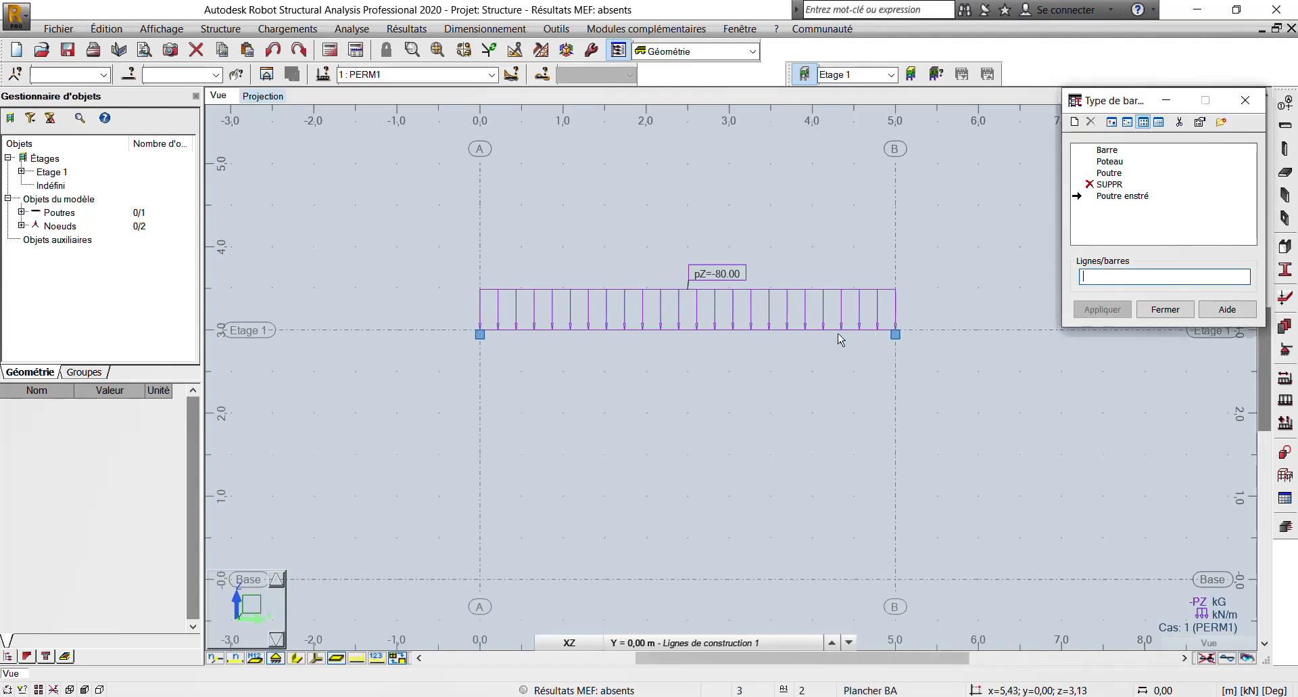
left_click(707, 337)
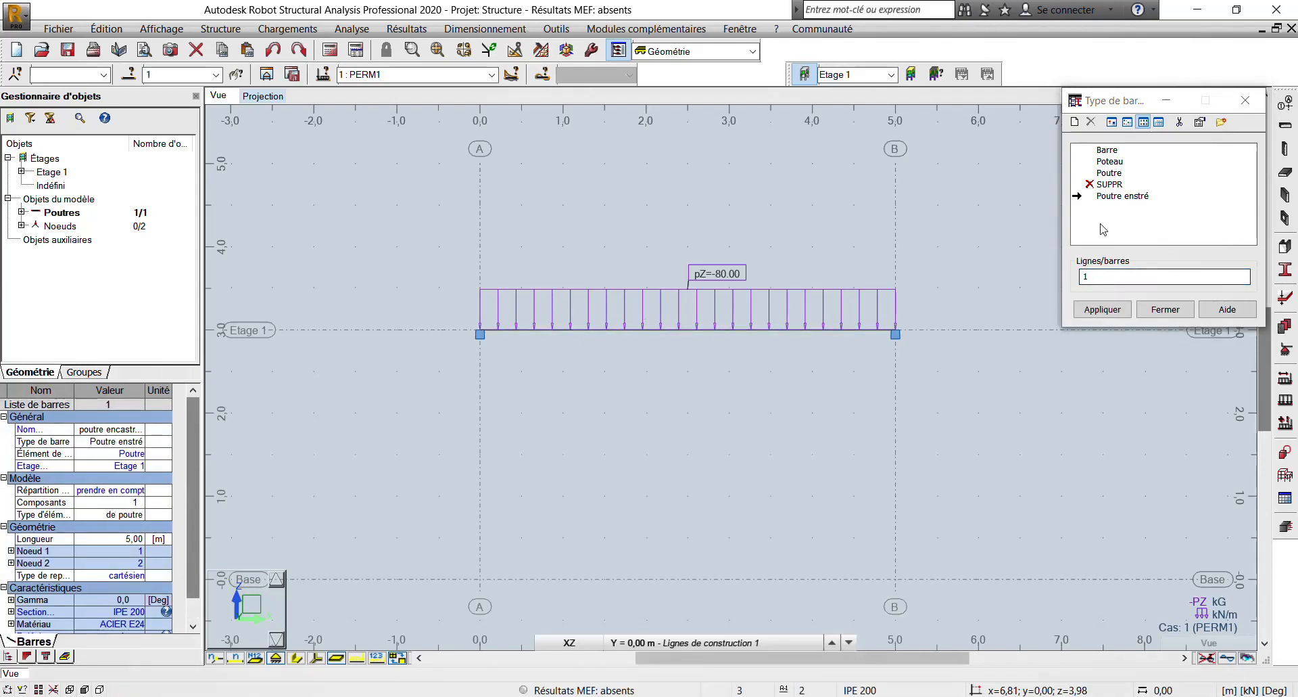
left_click(1107, 195)
left_click(1105, 311)
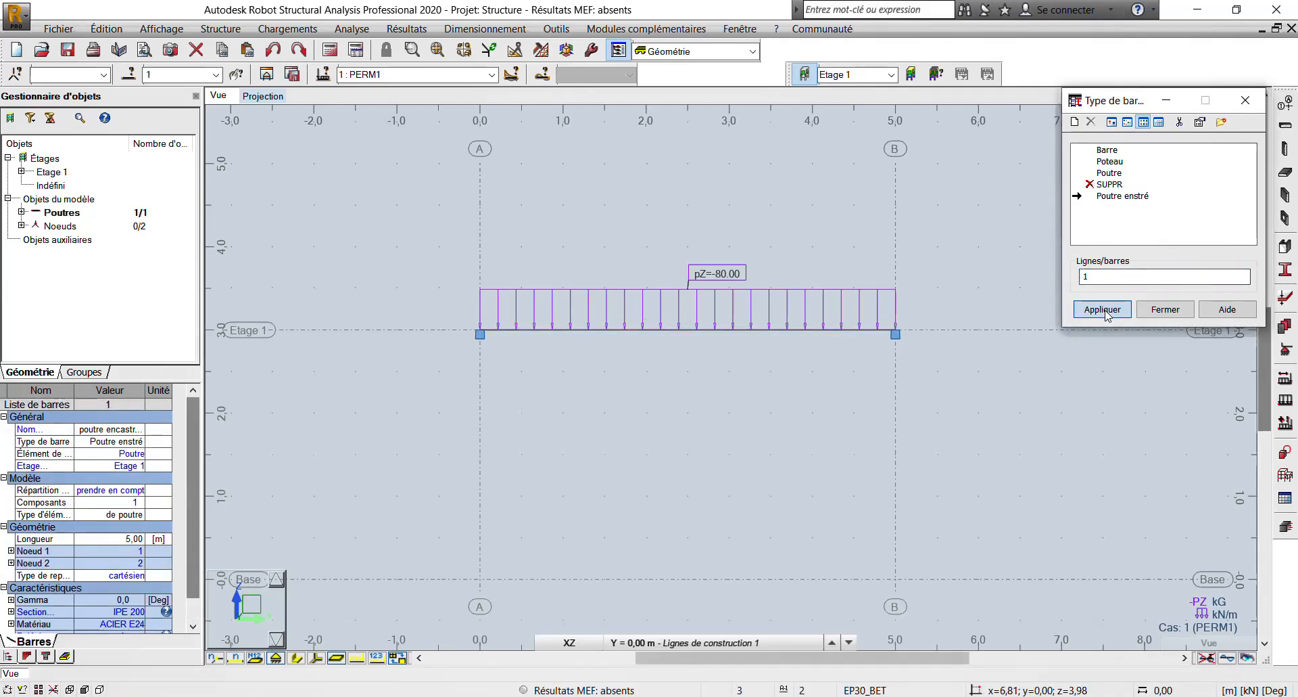
left_click(1172, 310)
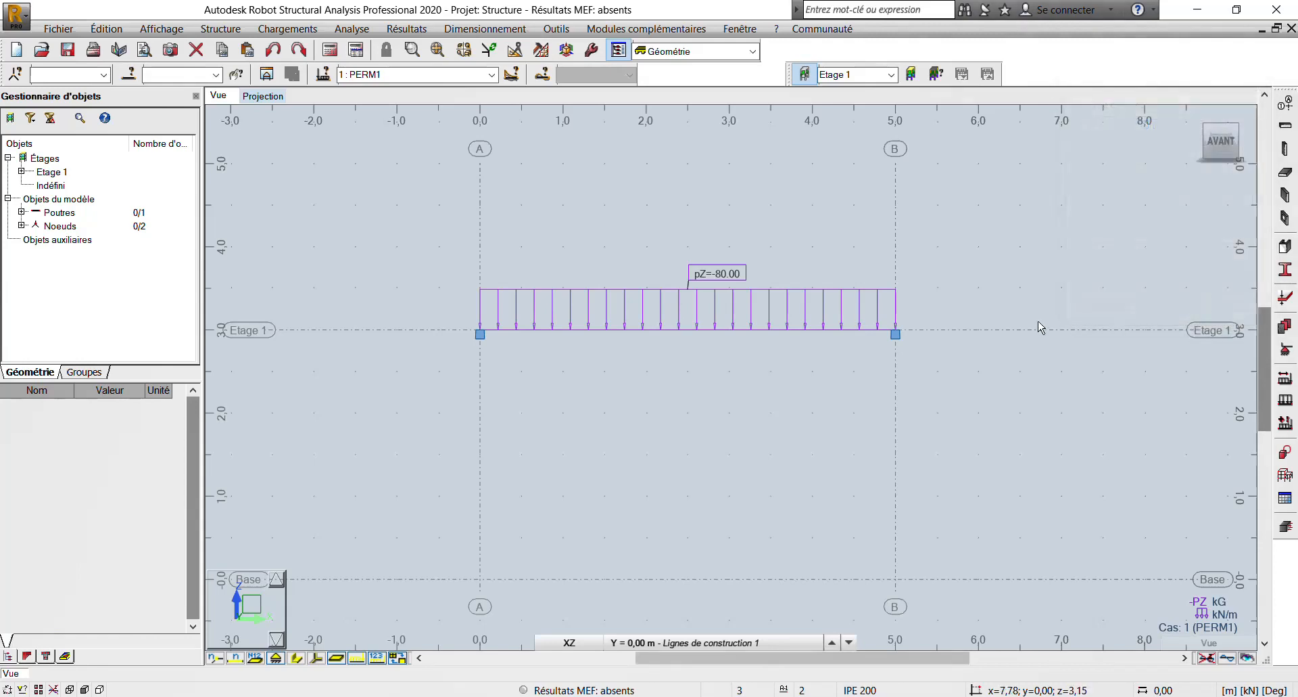
- Run the CM66 member verification of bar 1 for load case 1 at both ELU and ELS
scroll(689, 348, "down", 2)
scroll(679, 317, "up", 3)
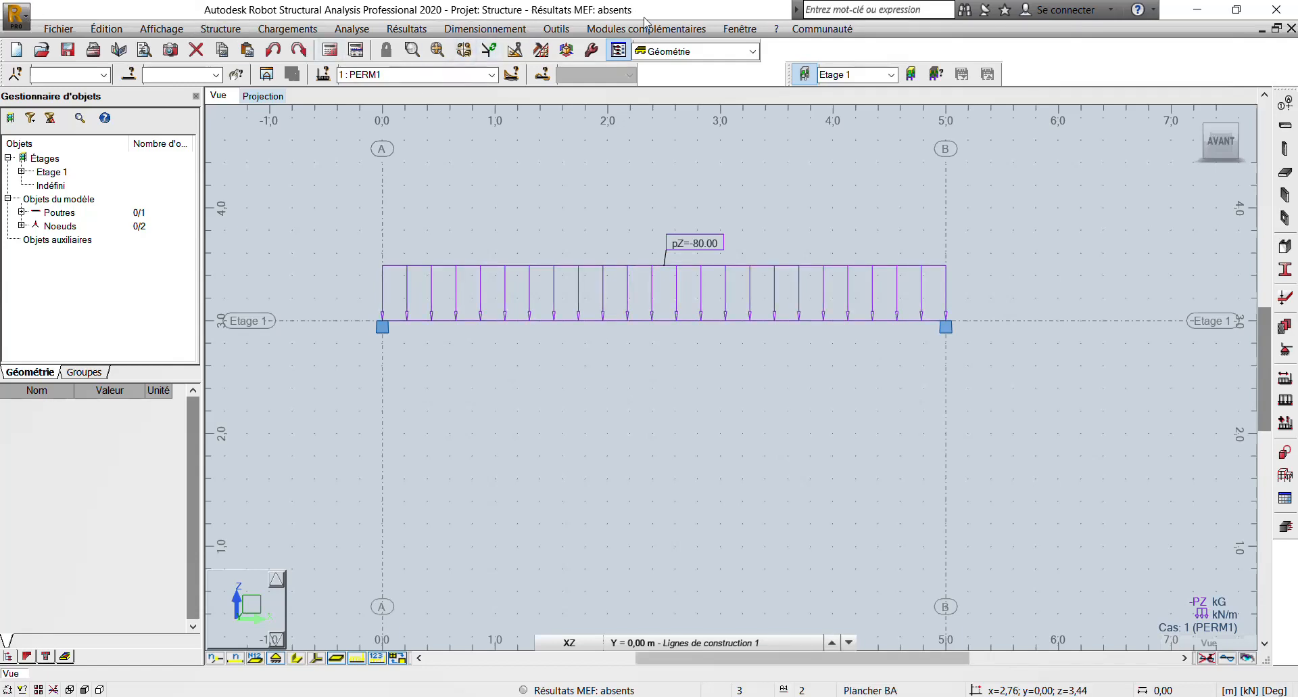
left_click(508, 32)
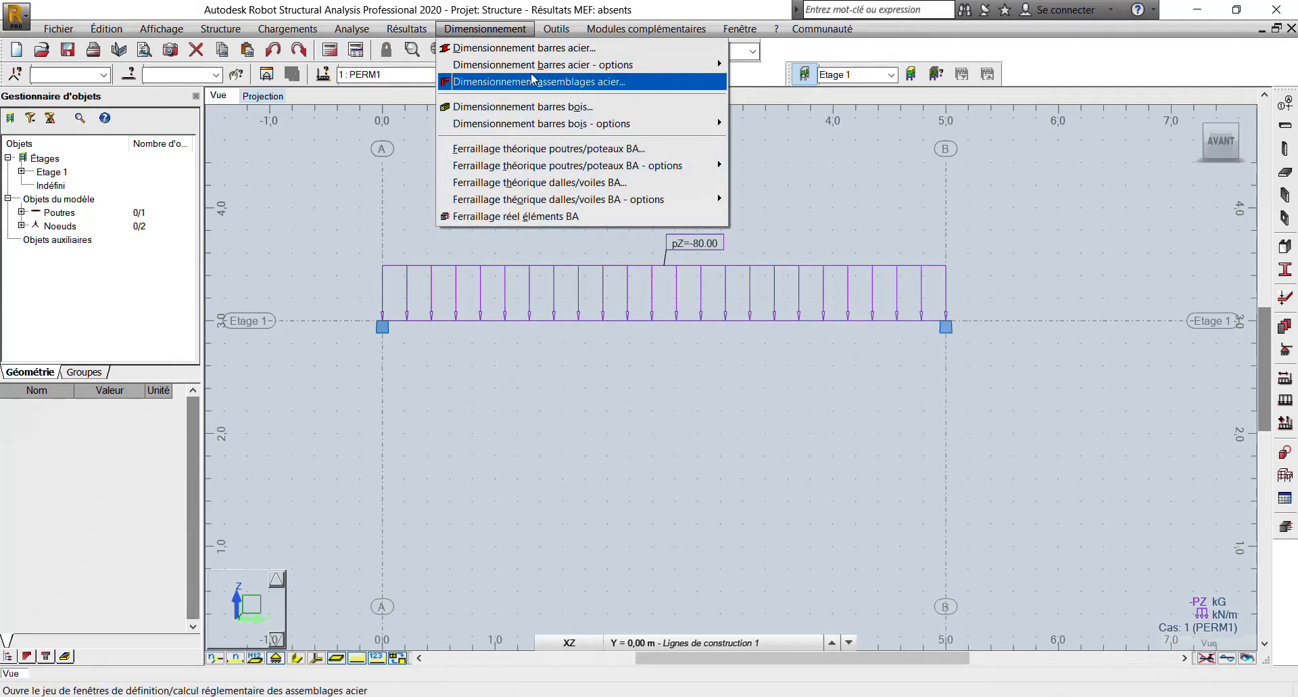
mouse_move(533, 69)
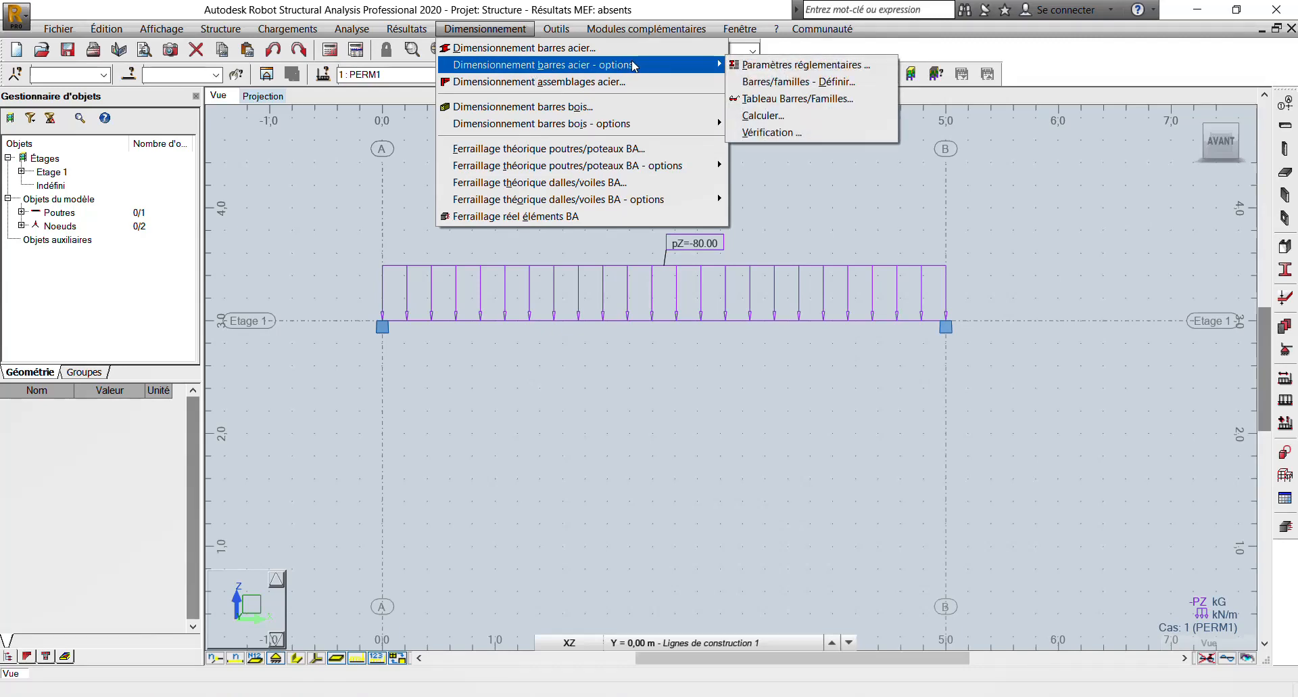
left_click(763, 115)
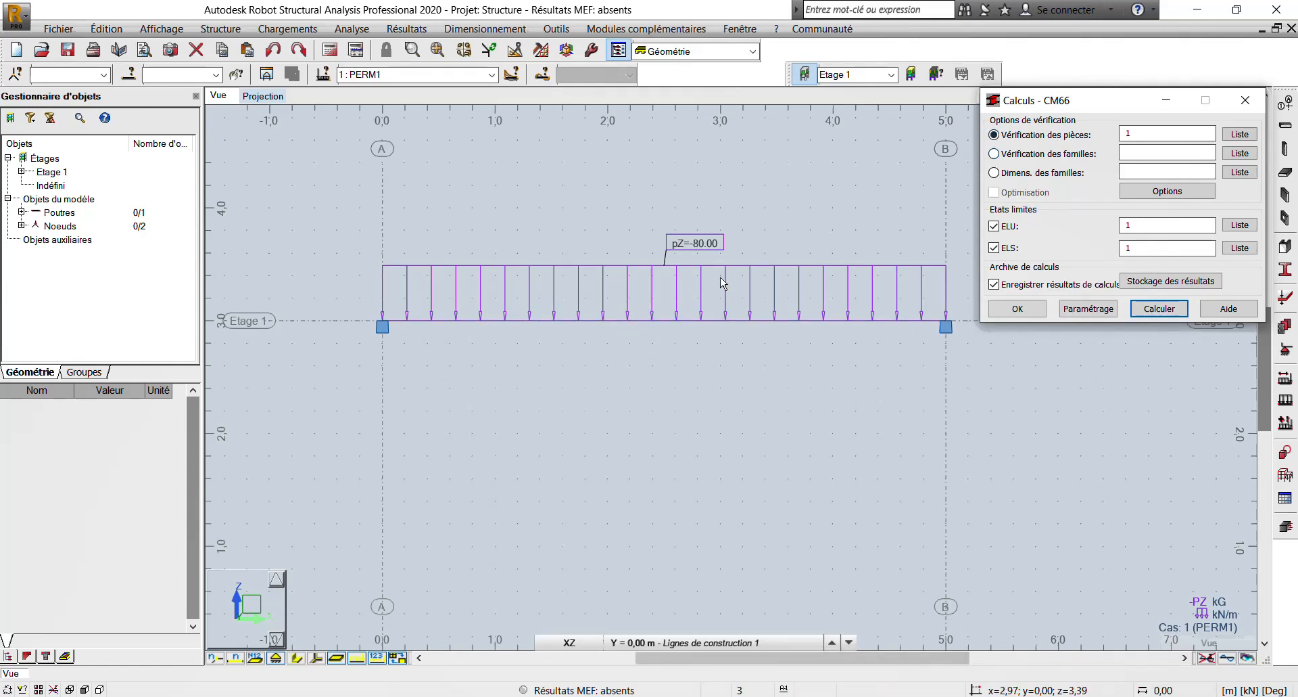
left_click(1145, 133)
left_click(1177, 303)
left_click(1212, 256)
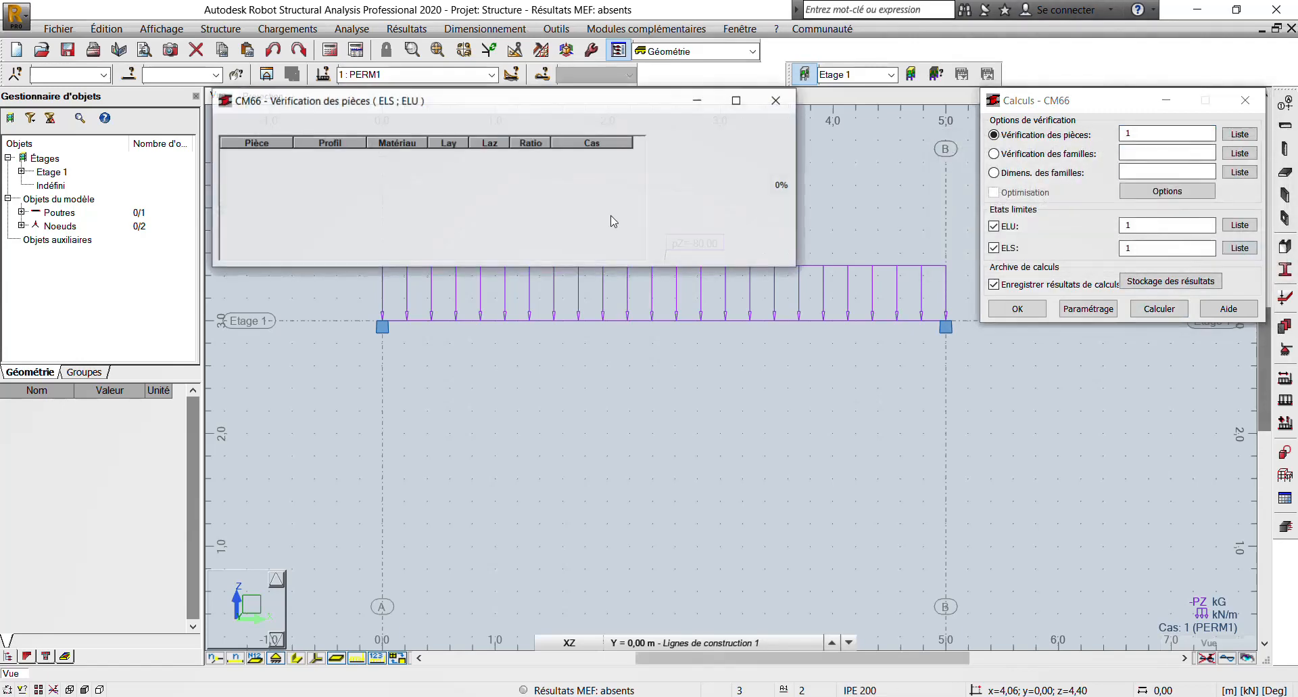
left_click(240, 127)
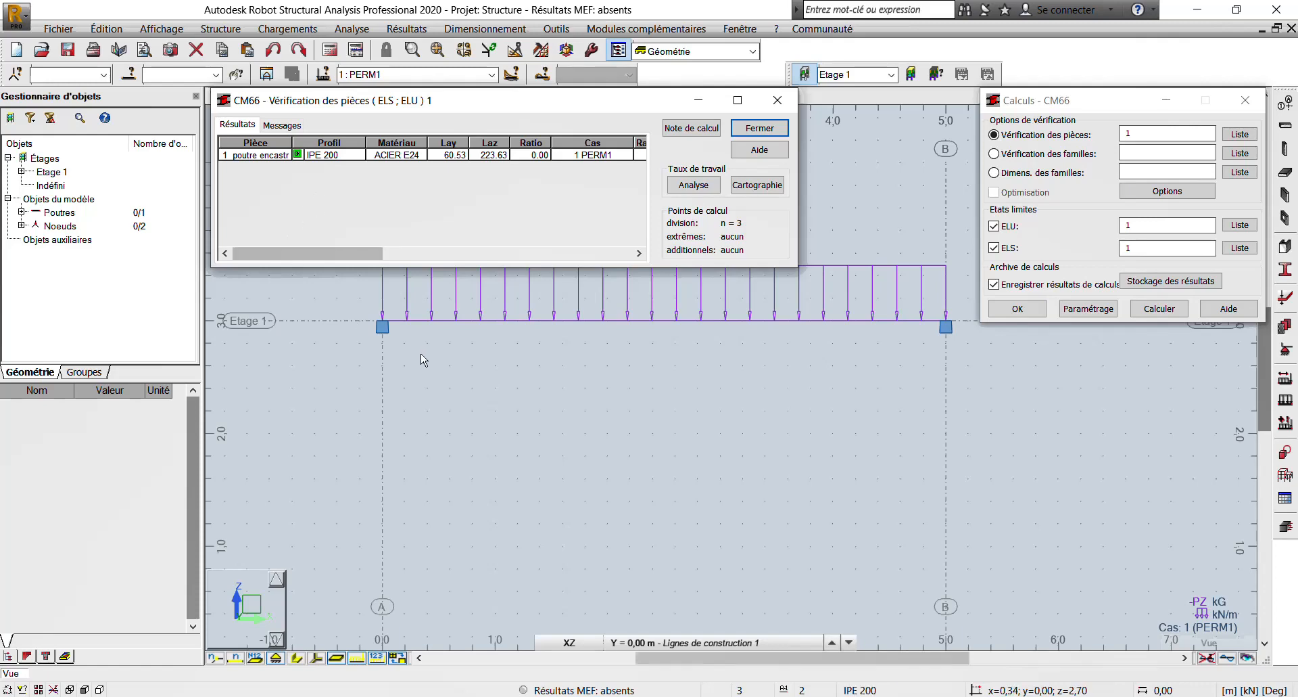
scroll(422, 360, "down", 2)
scroll(405, 326, "up", 1)
middle_click_drag(404, 364, 414, 448)
scroll(405, 377, "up", 3)
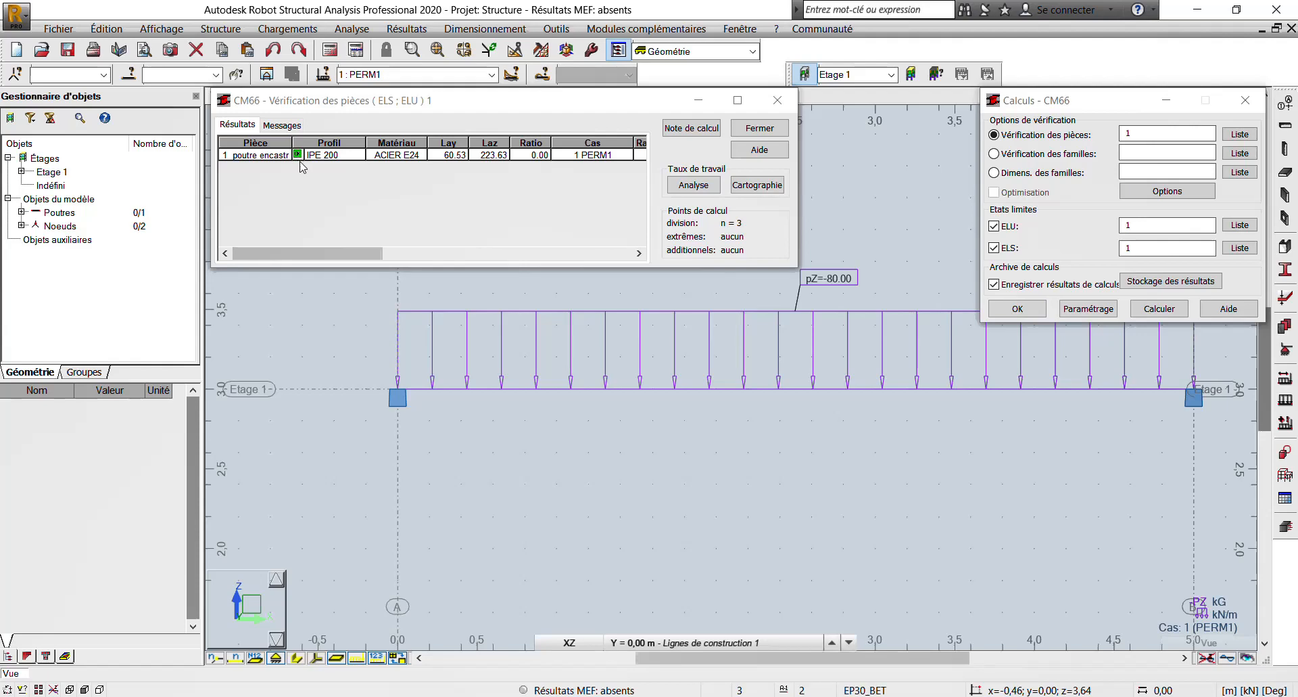
scroll(363, 346, "down", 3)
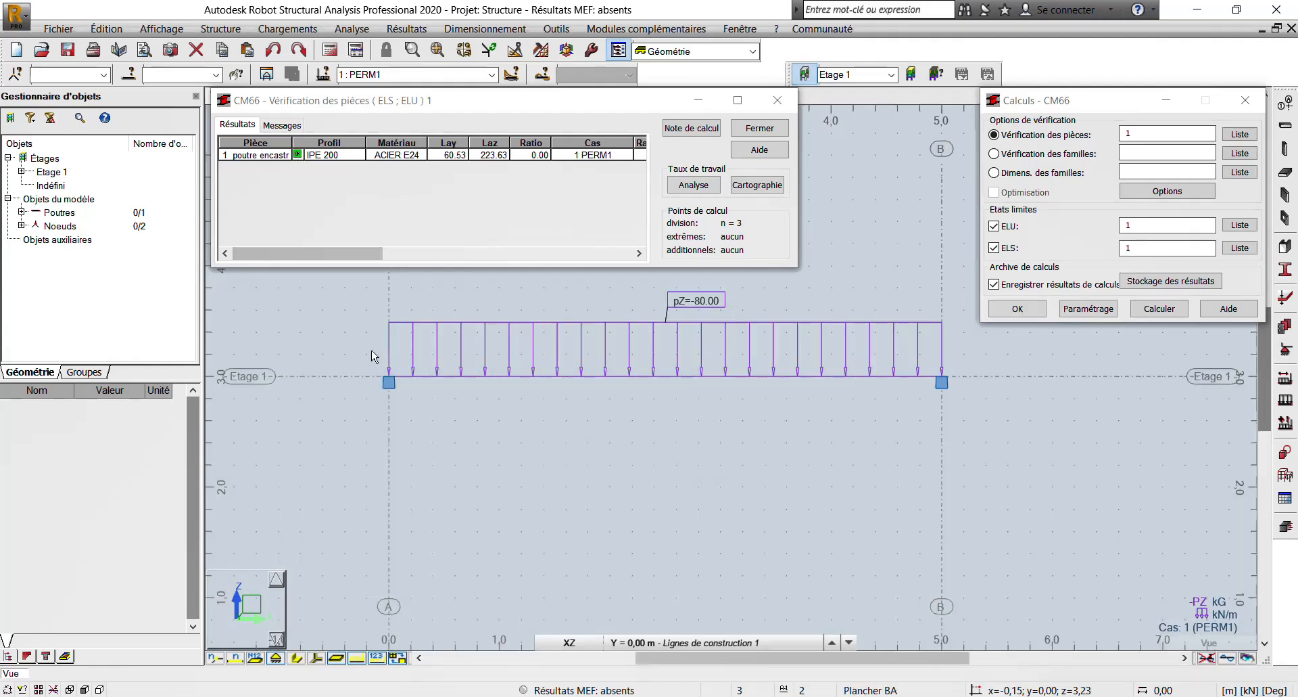
scroll(363, 346, "up", 2)
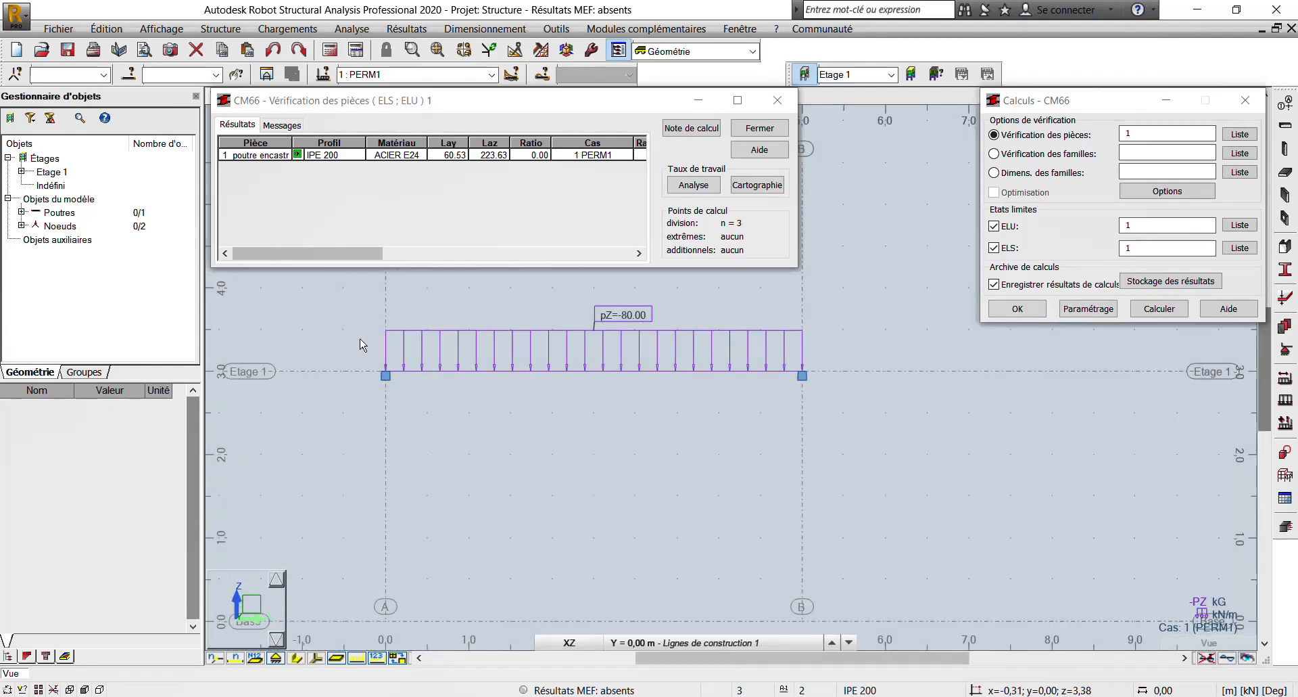
scroll(378, 391, "up", 2)
middle_click_drag(378, 389, 342, 380)
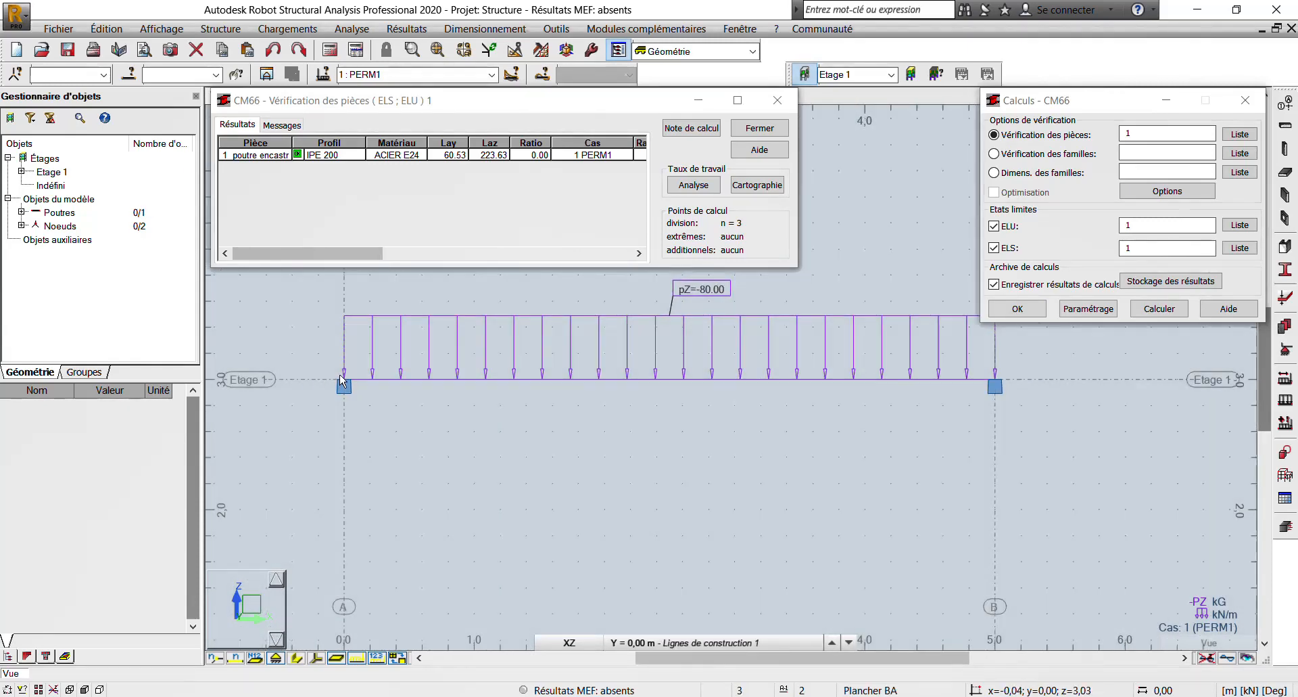
- Generate the complete calculation note (Note complète) for bar 1 from the CM66 verification results
left_click(697, 128)
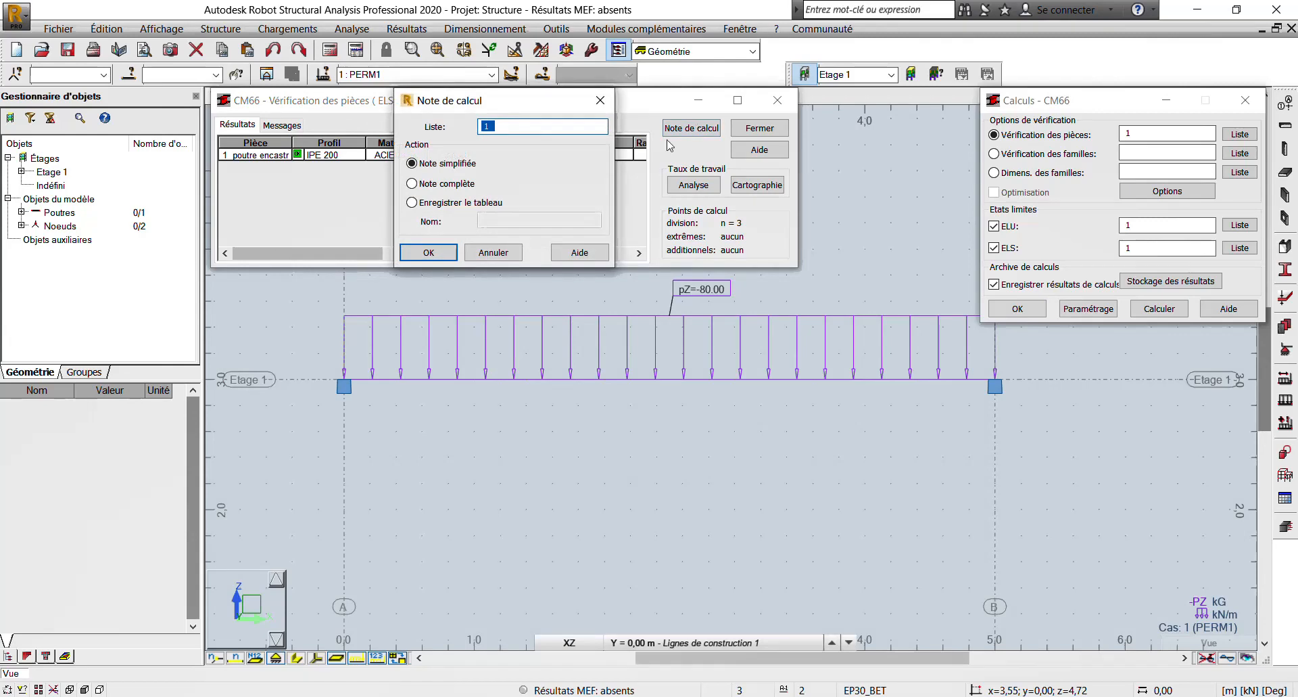
left_click(411, 184)
left_click(428, 252)
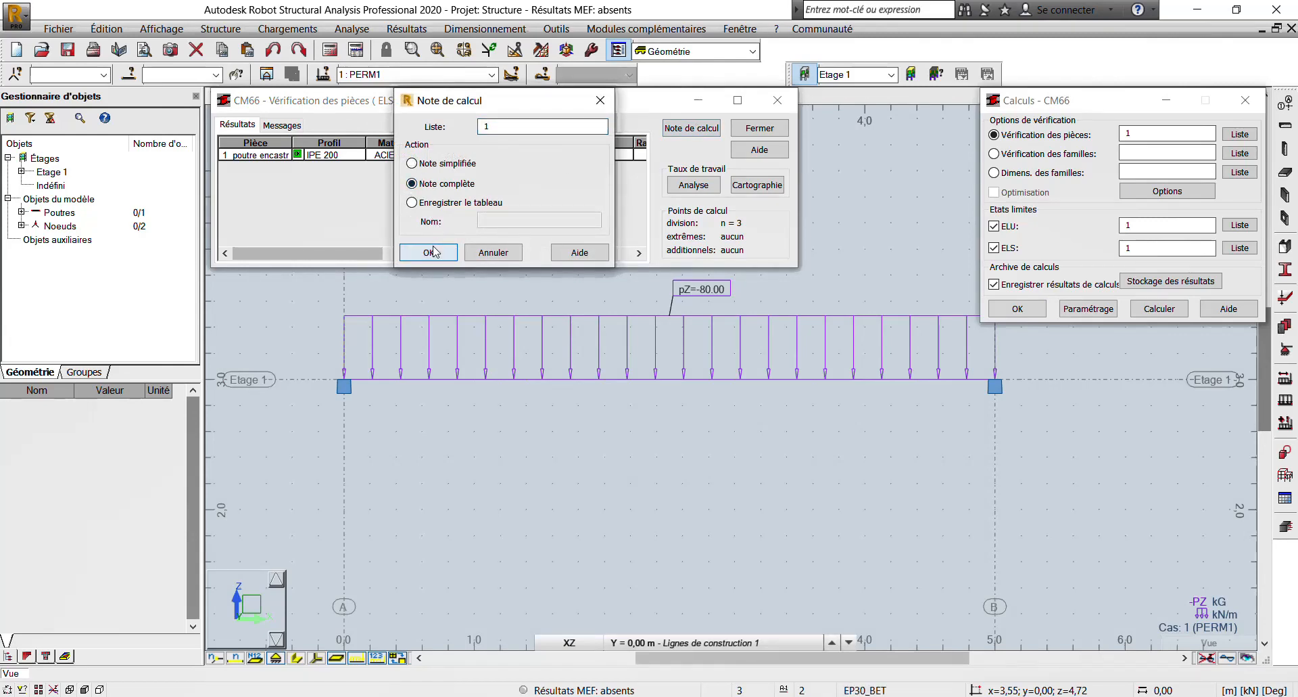
- Examine the note's section parameters, stresses, lateral and flexural buckling, verification formulas and displacement limits, and close the note
scroll(330, 250, "down", 5)
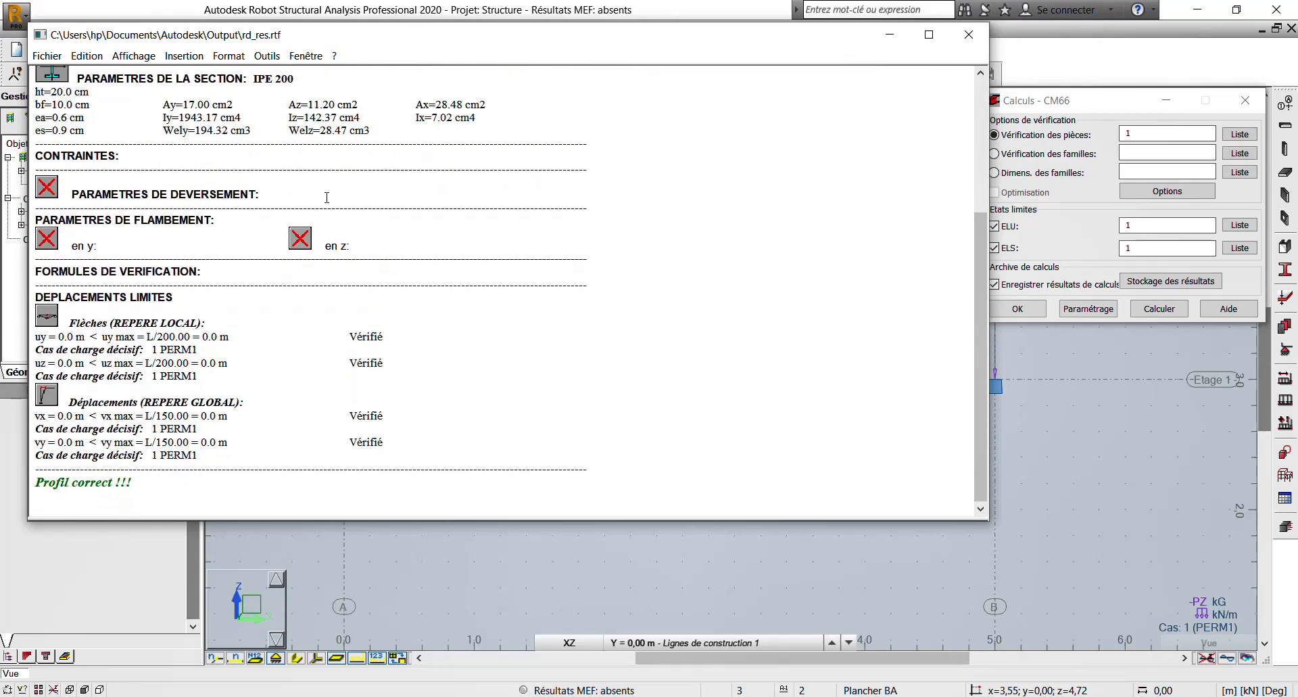
scroll(209, 401, "up", 5)
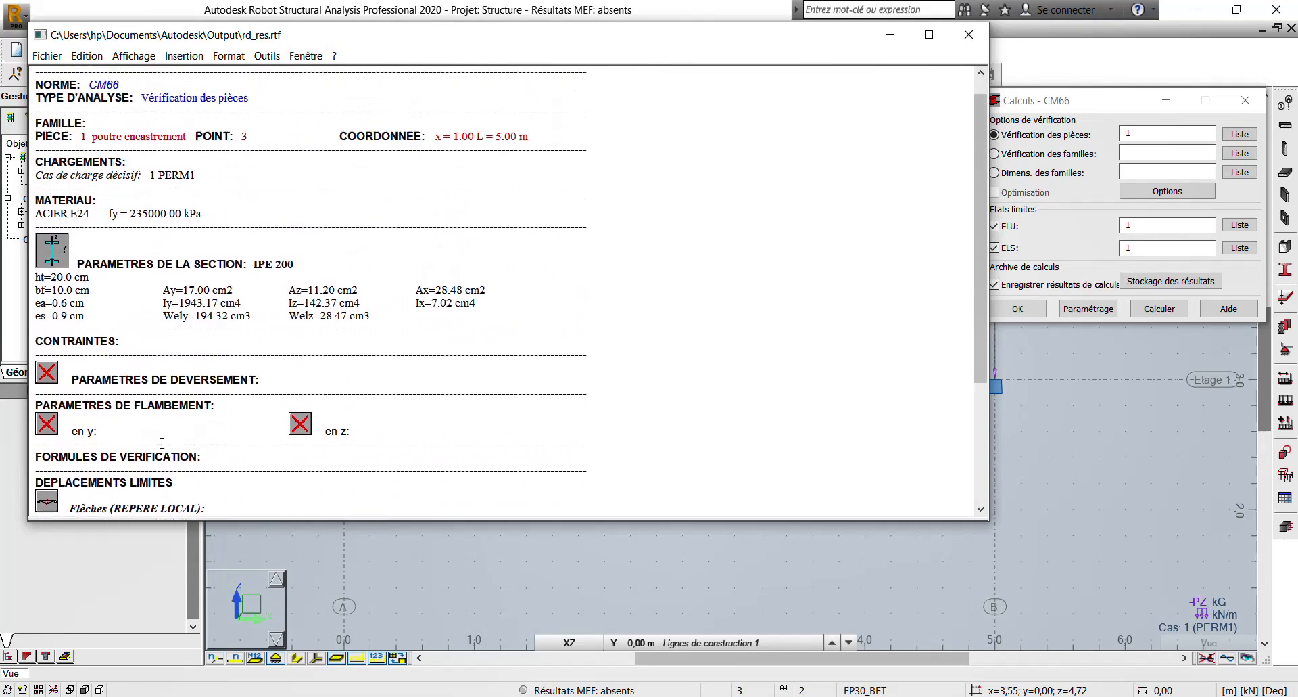
scroll(181, 221, "down", 5)
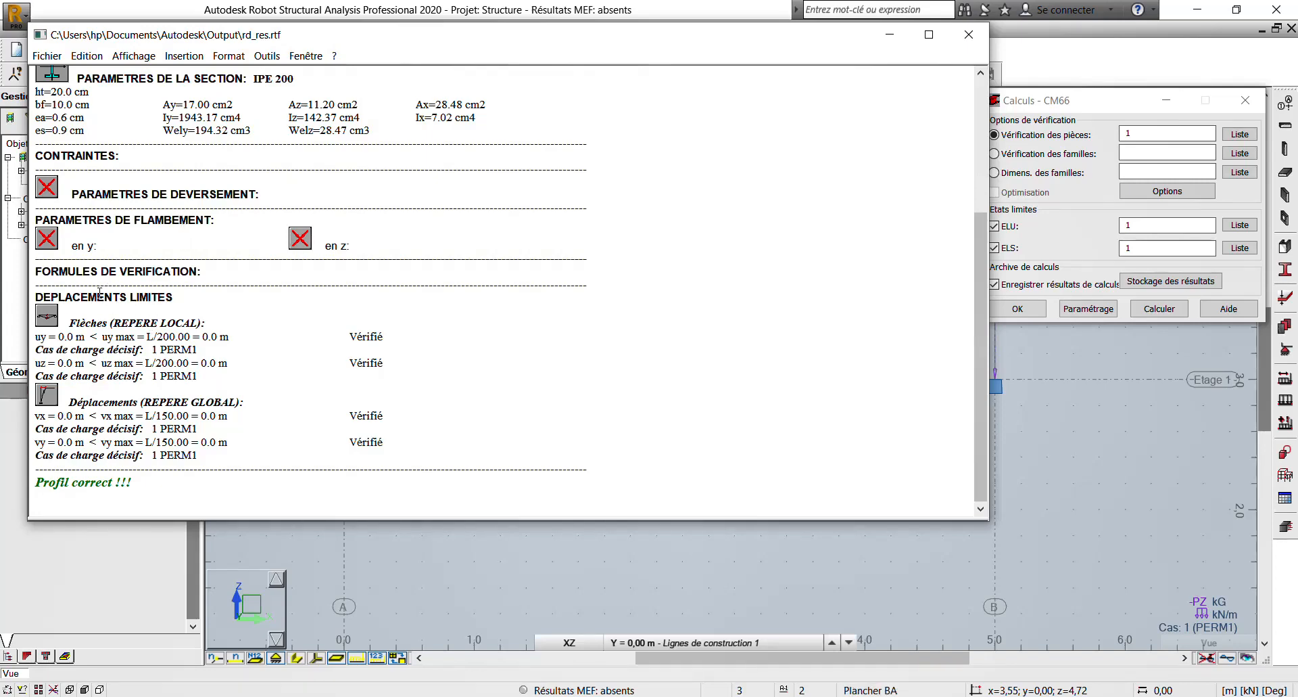
scroll(149, 311, "up", 6)
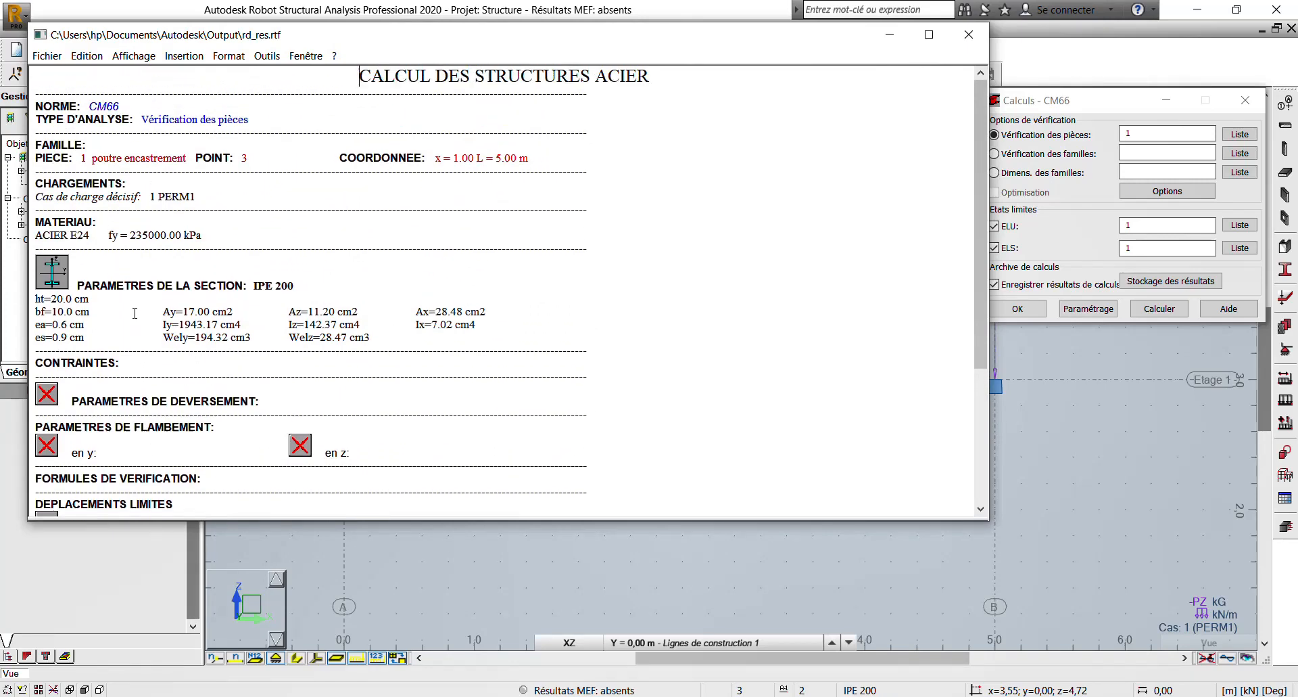
scroll(142, 274, "down", 5)
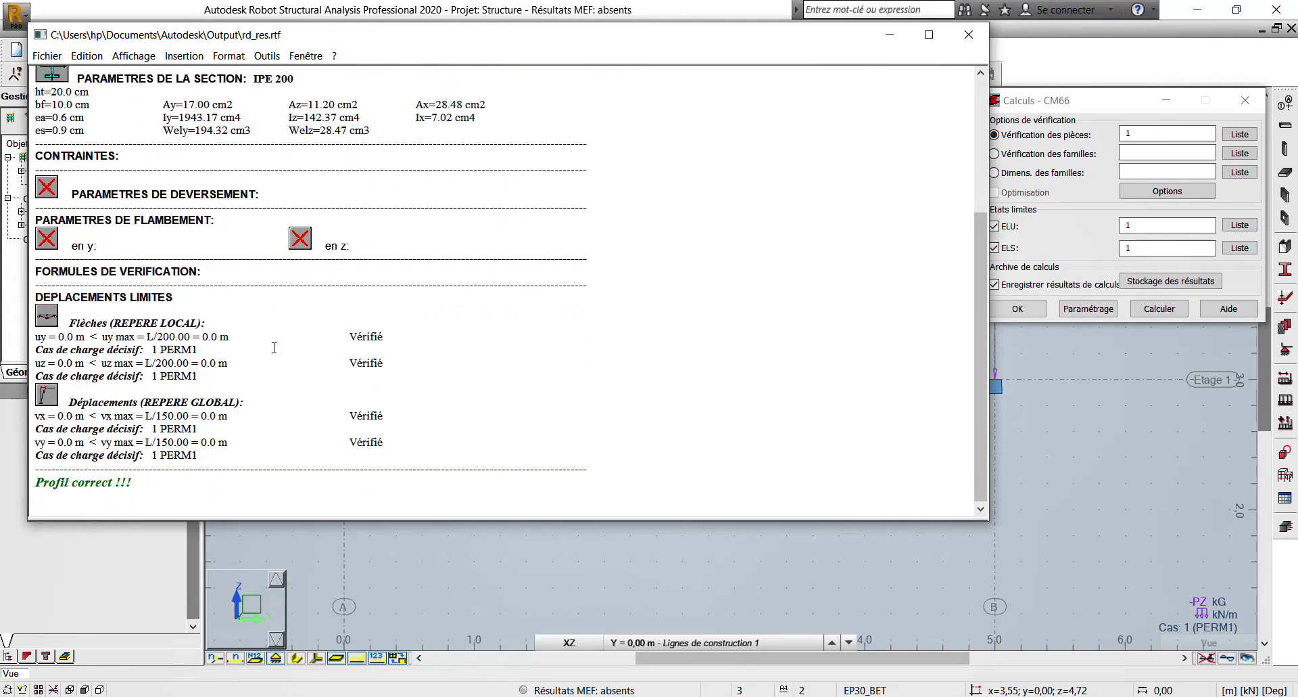
scroll(274, 347, "up", 2)
scroll(302, 344, "down", 2)
scroll(531, 203, "up", 6)
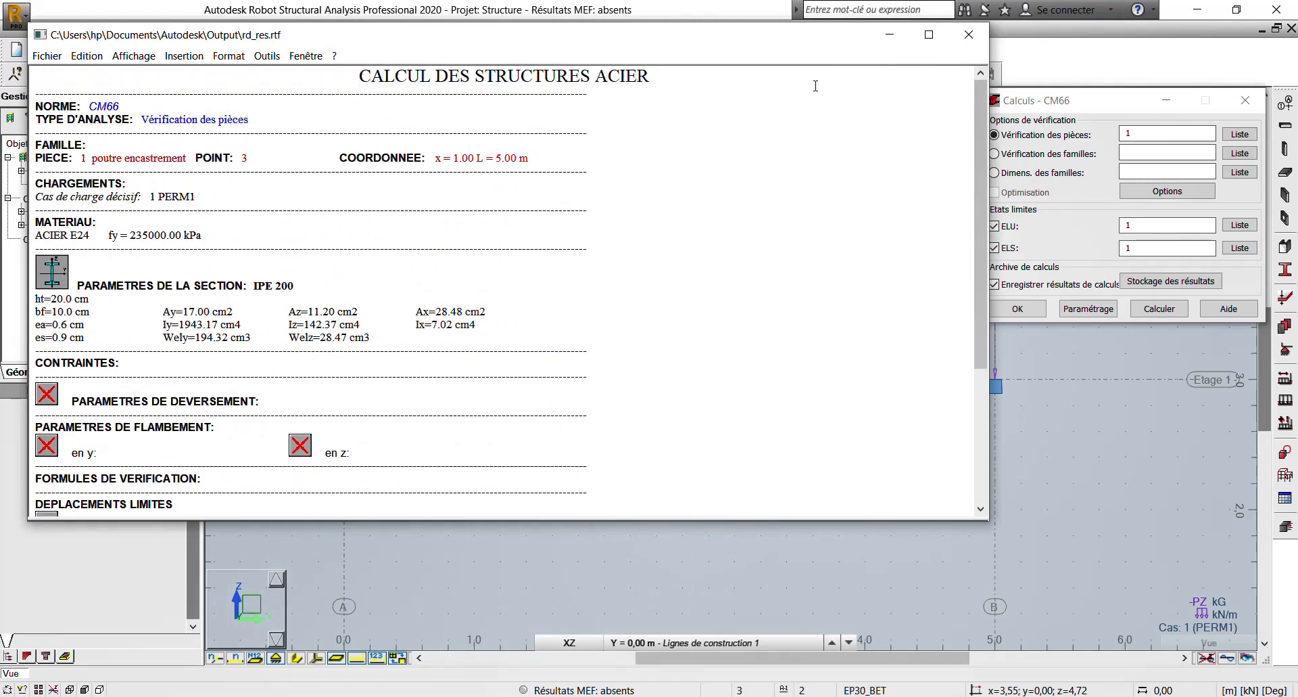
left_click(969, 35)
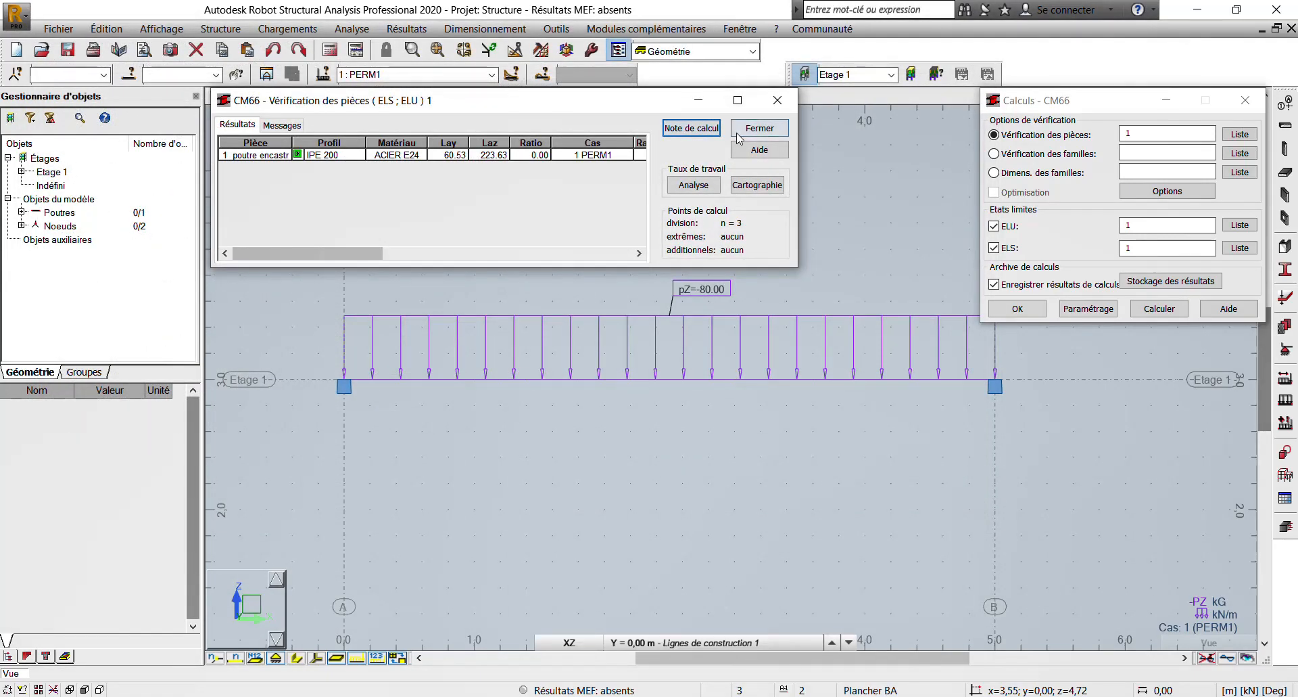
- Close the verification results, saving them as "Vérification des pièces ( ELS ; ELU ) 1", and close the CM66 calculations dialog
left_click(776, 102)
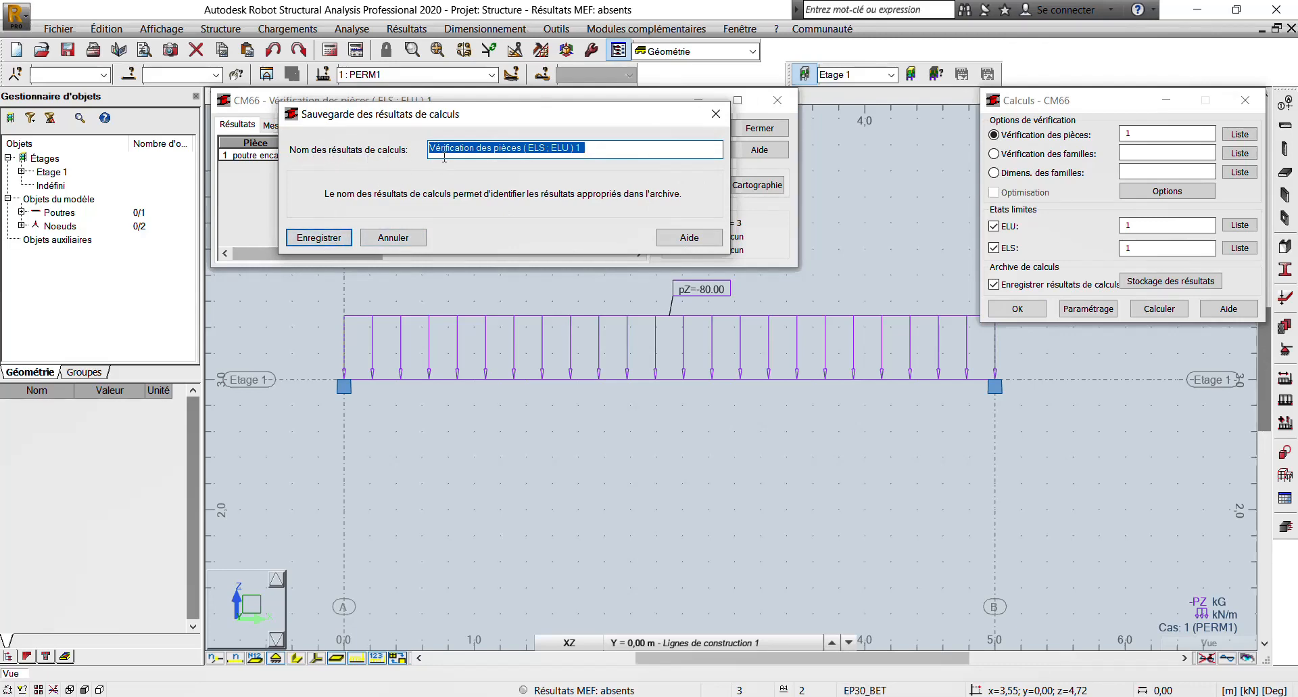
left_click(315, 238)
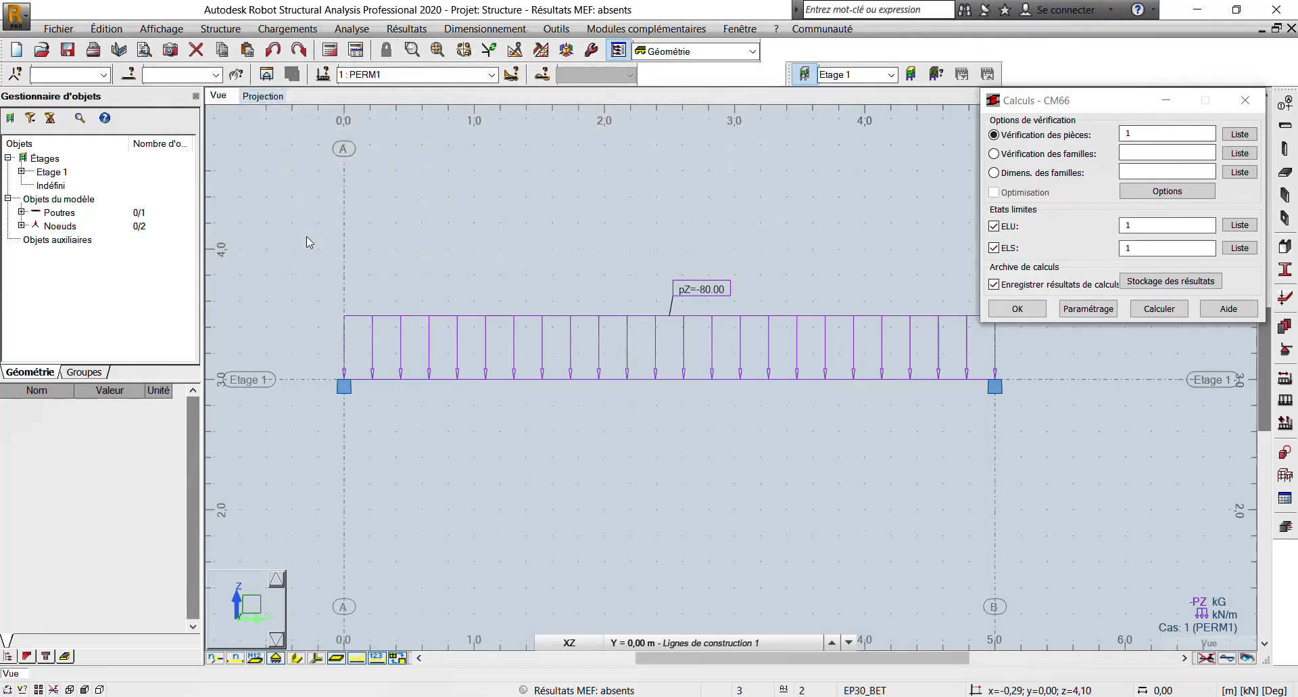
left_click(1029, 314)
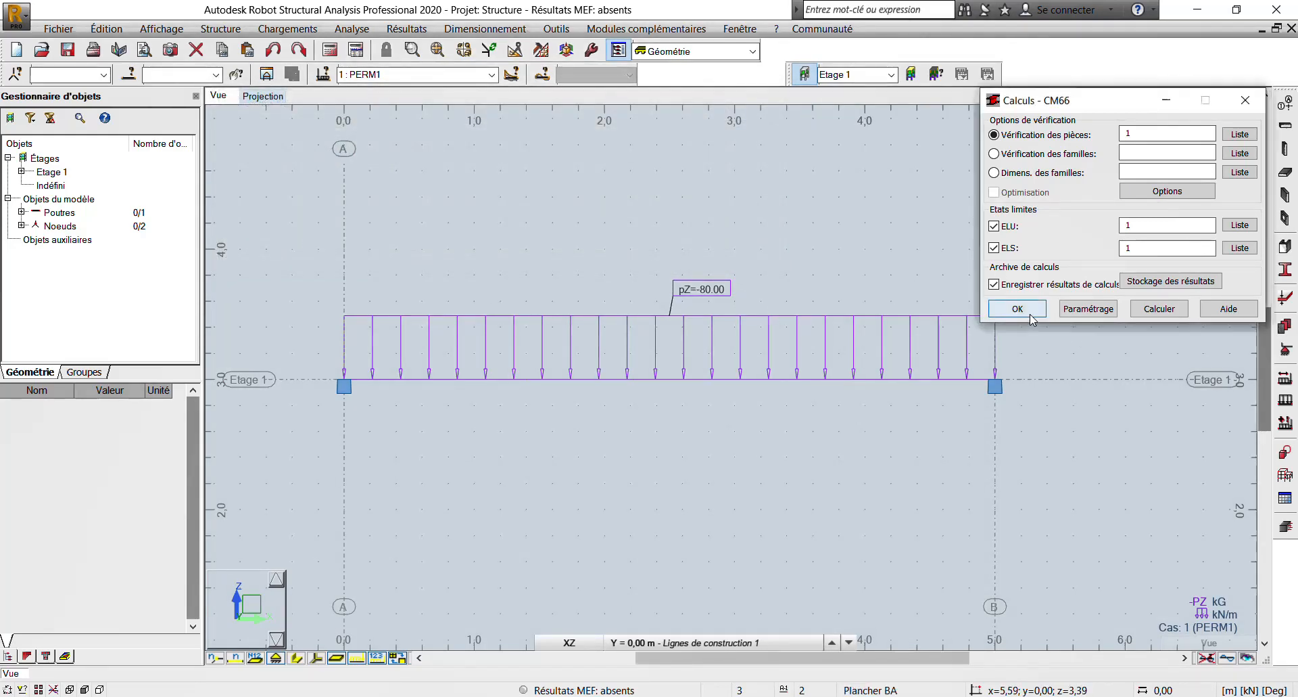
- Run the structural analysis of the loaded beam with the adopted parameters
scroll(556, 265, "down", 3)
mouse_move(504, 334)
middle_mouse_down()
mouse_move(589, 258)
mouse_move(515, 312)
middle_mouse_up()
scroll(602, 252, "up", 1)
scroll(604, 256, "up", 1)
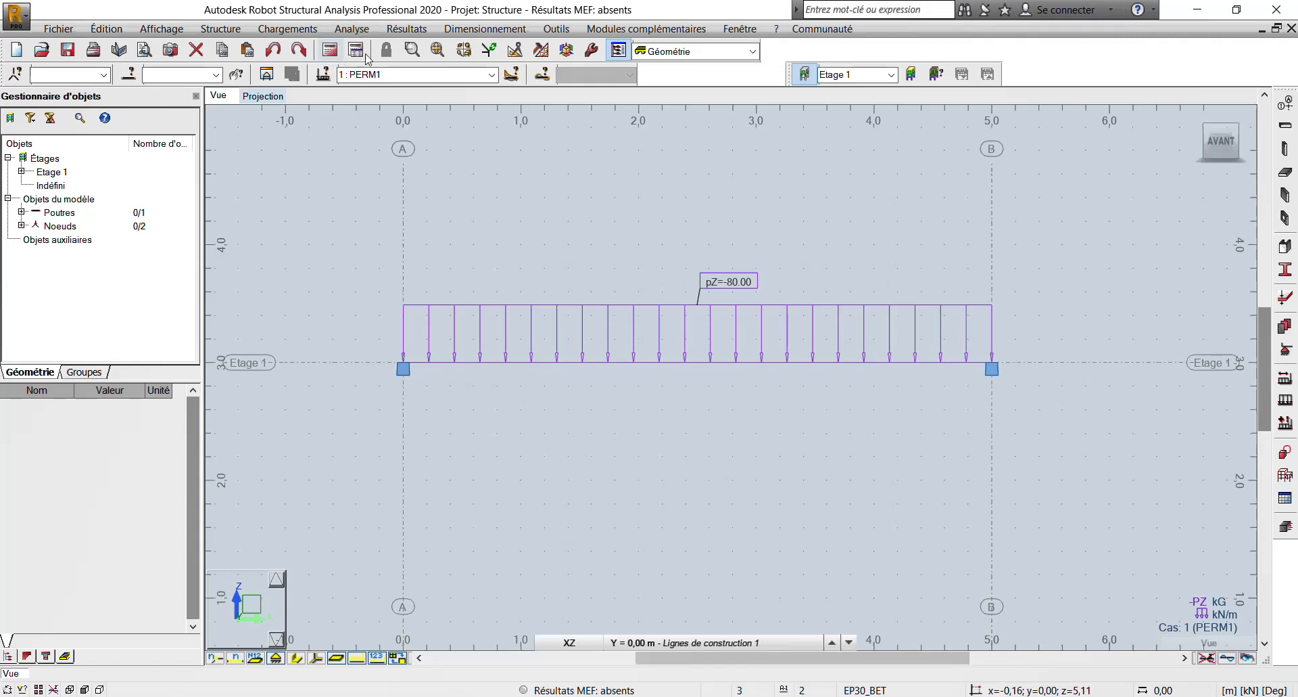
left_click(406, 28)
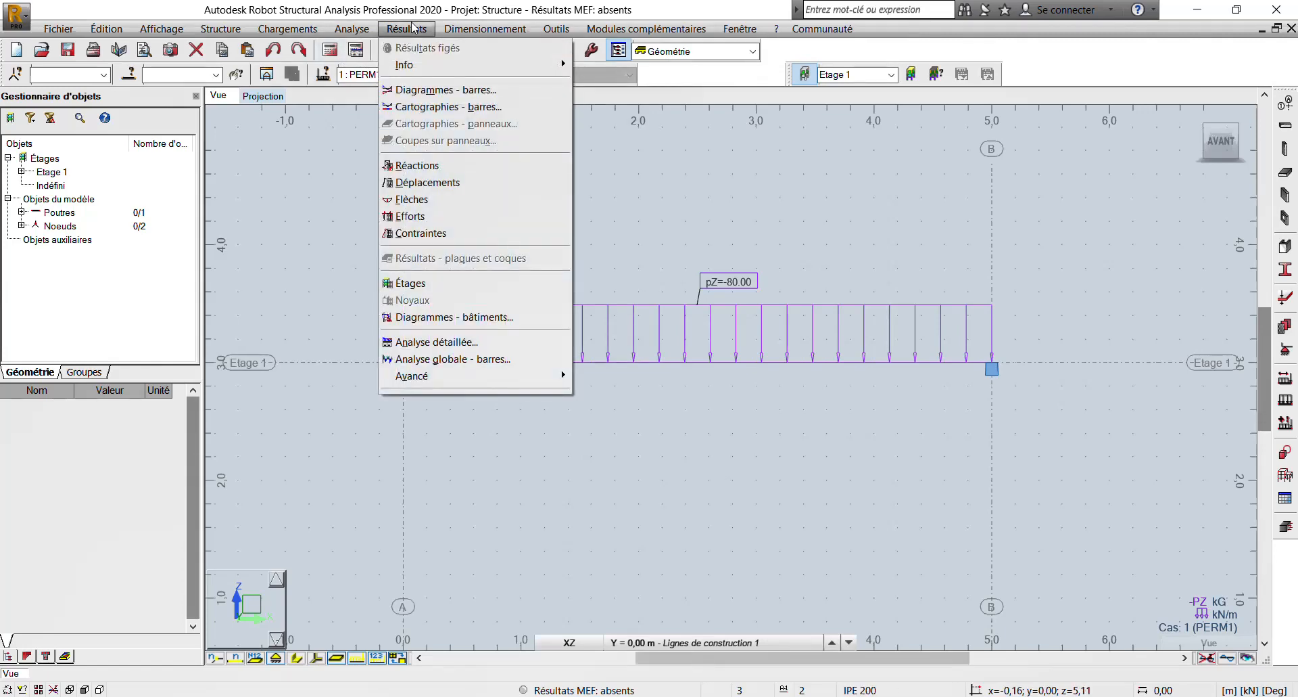
left_click(362, 29)
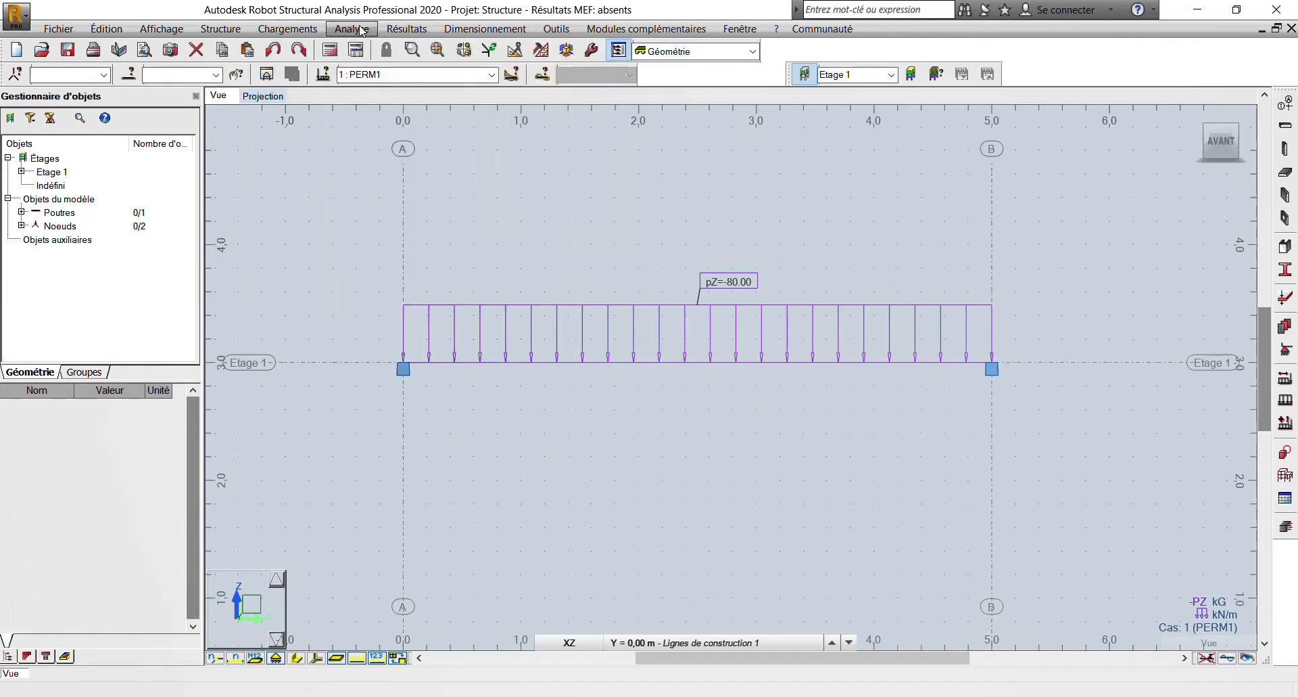
left_click(362, 29)
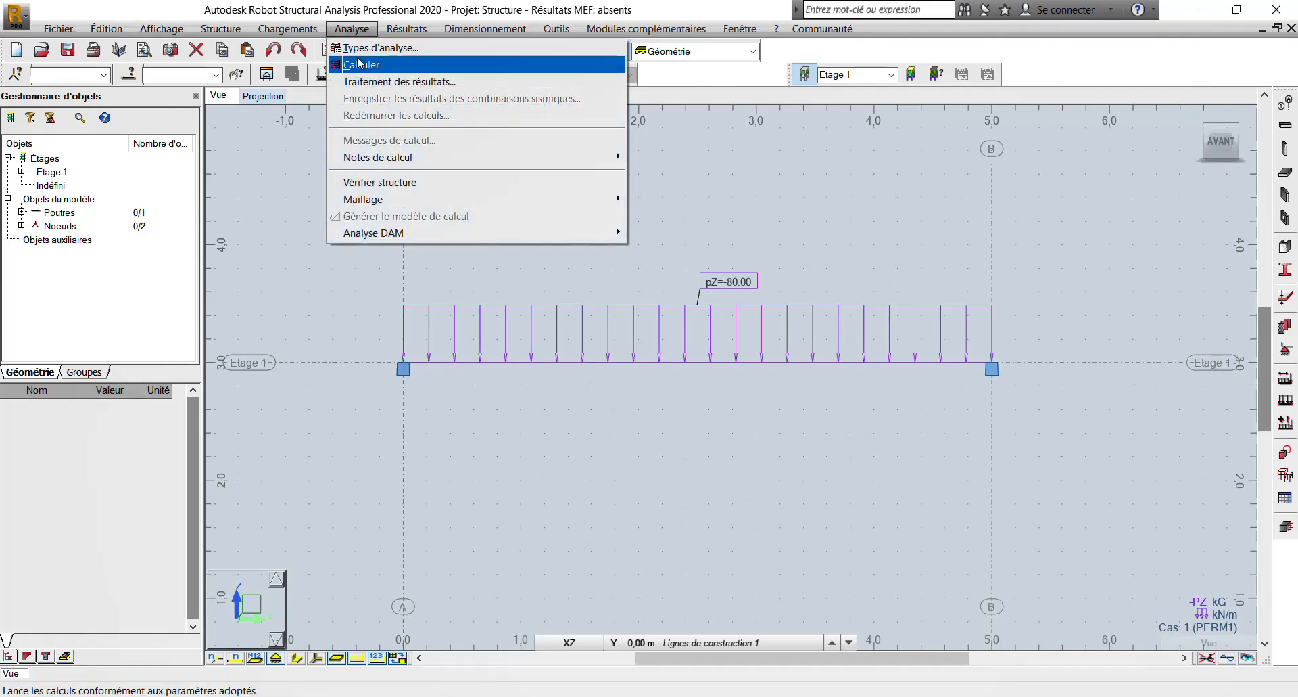
left_click(359, 64)
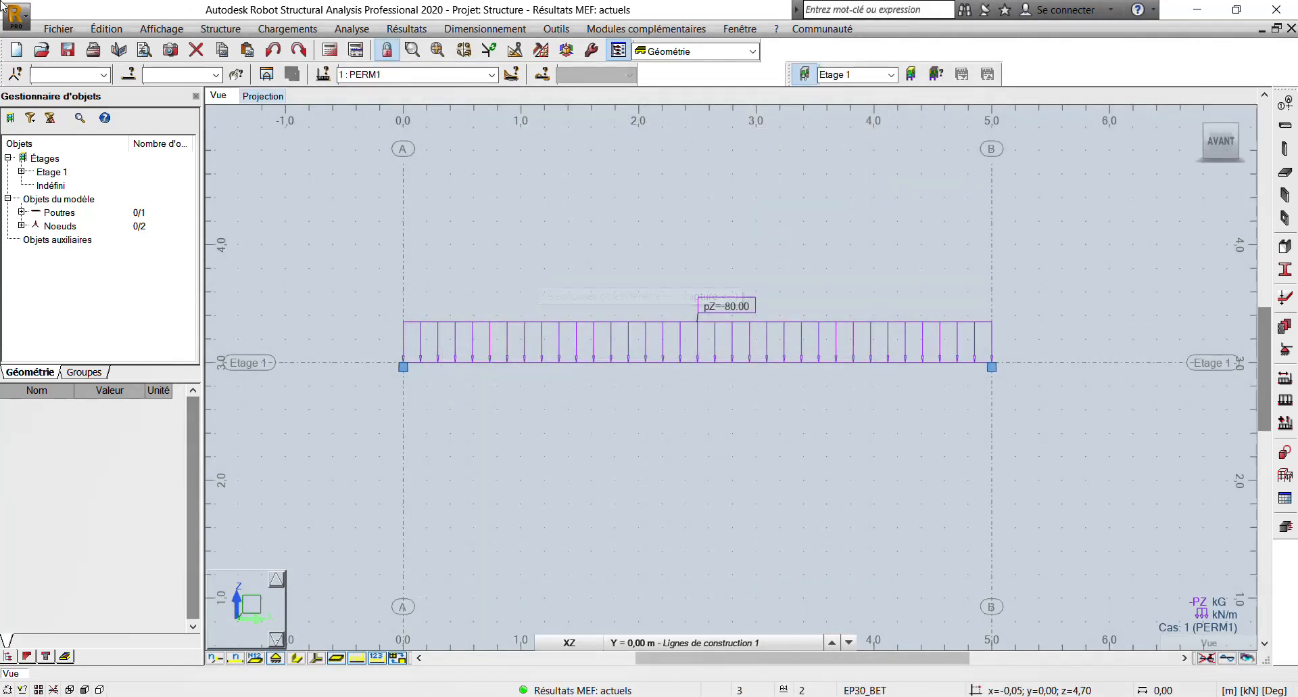
scroll(414, 405, "down", 2)
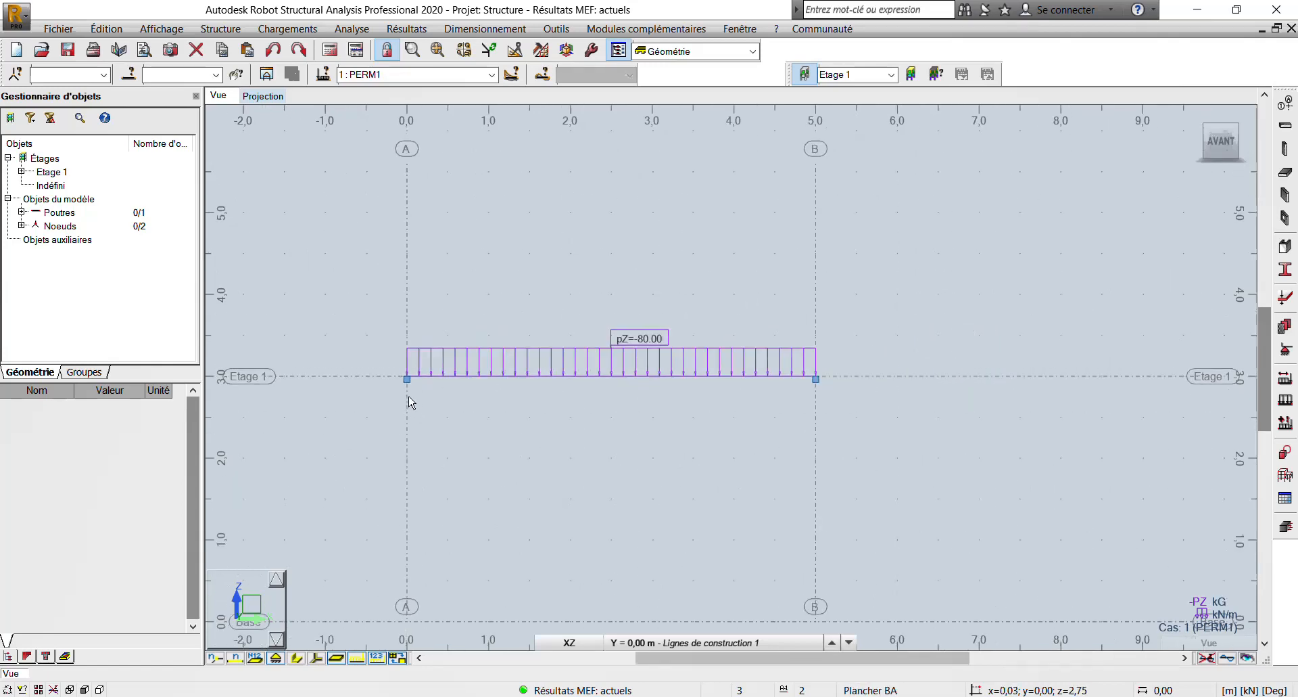
scroll(408, 396, "up", 3)
middle_click_drag(399, 343, 400, 266)
scroll(399, 266, "down", 2)
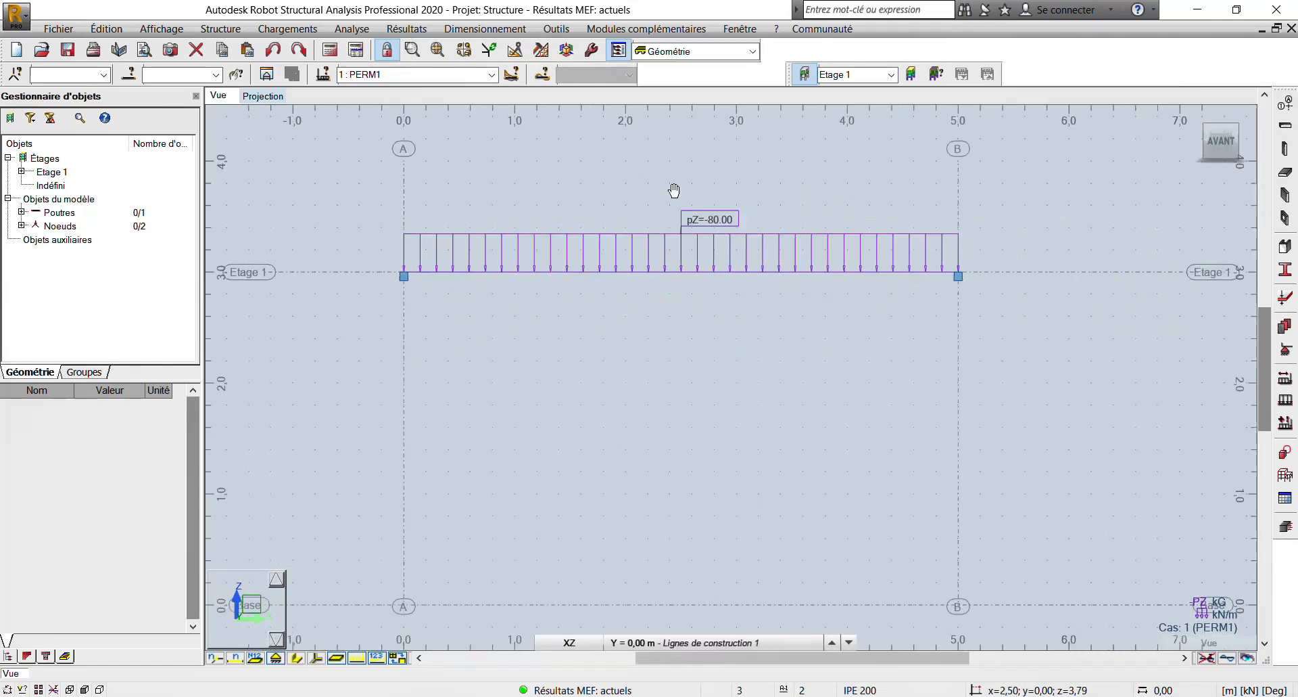
middle_click_drag(674, 191, 663, 241)
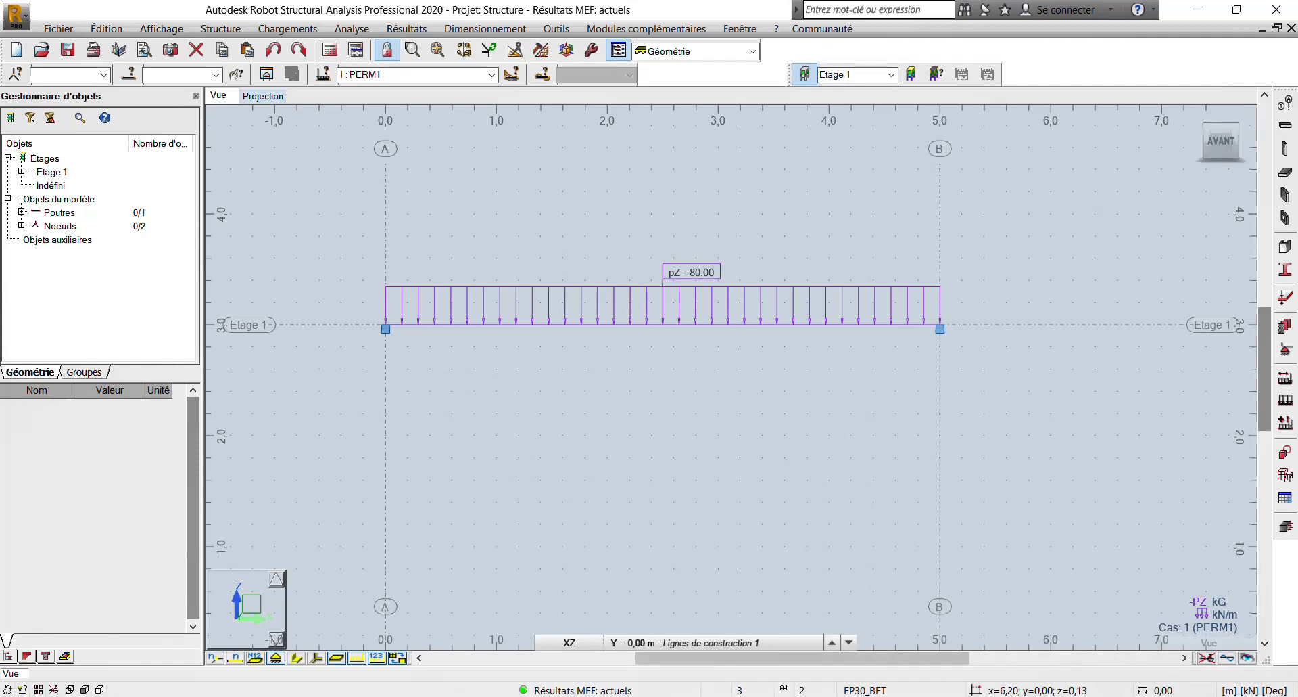
left_click(1100, 695)
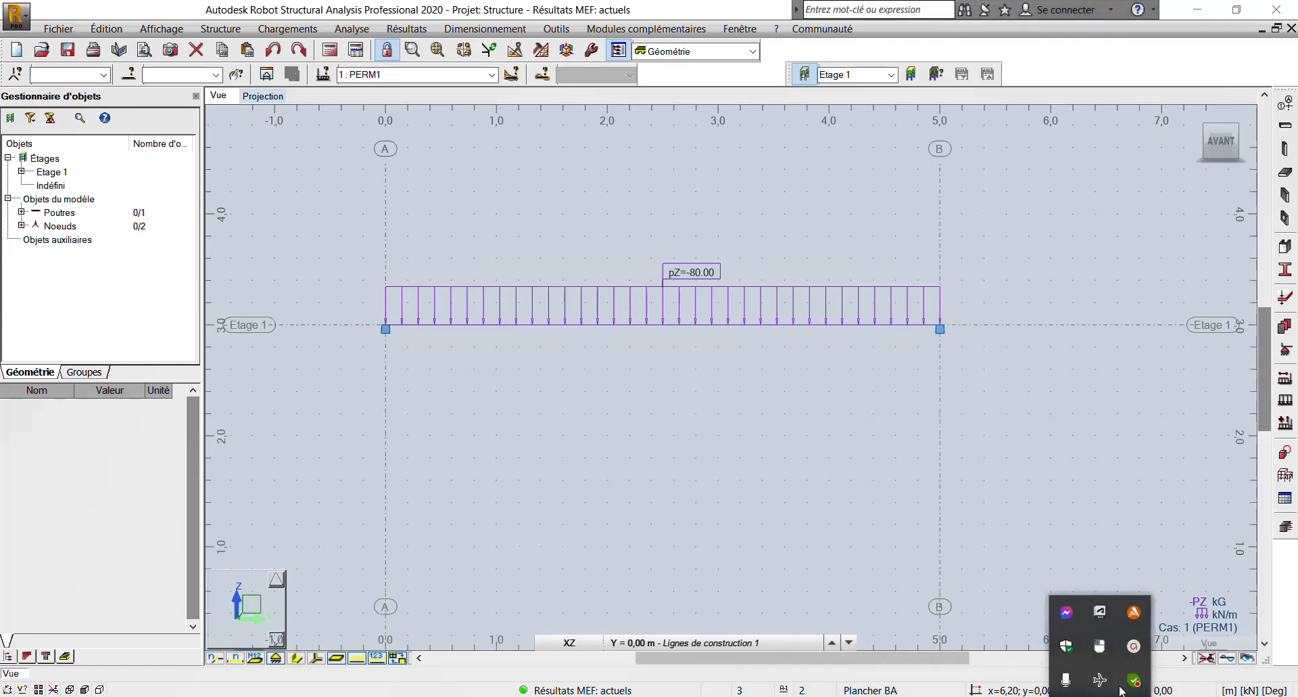
left_click(1133, 647)
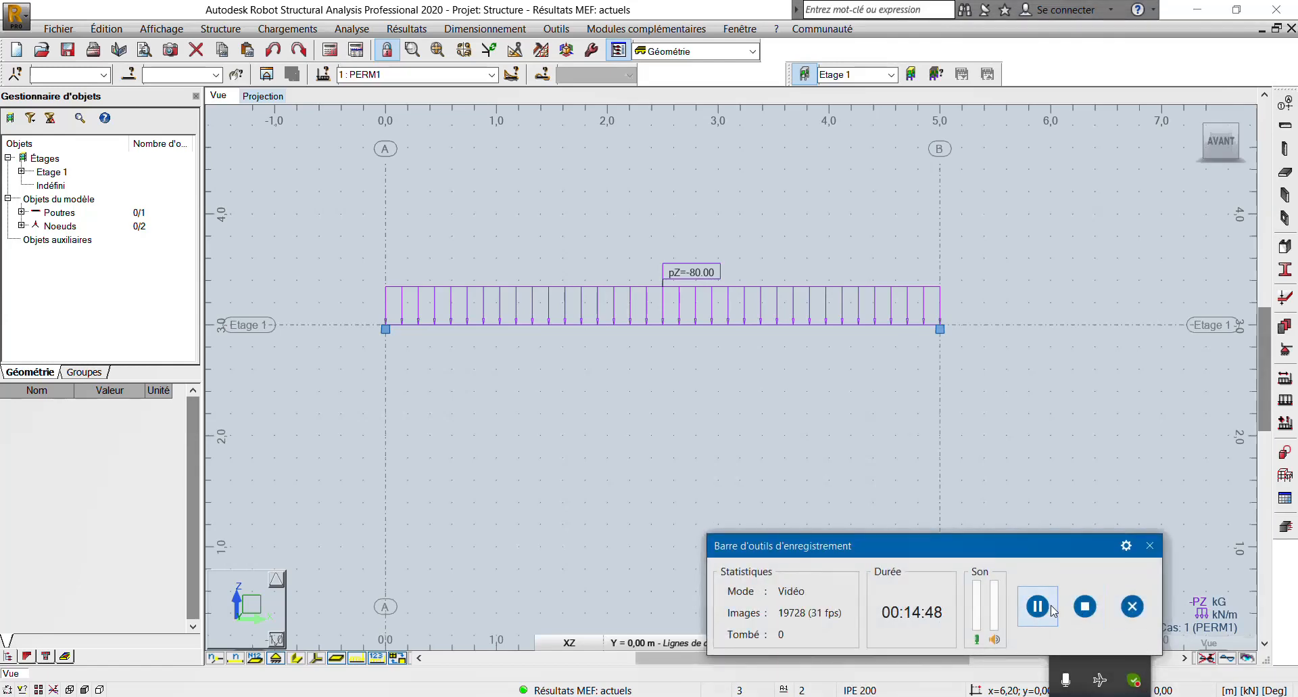